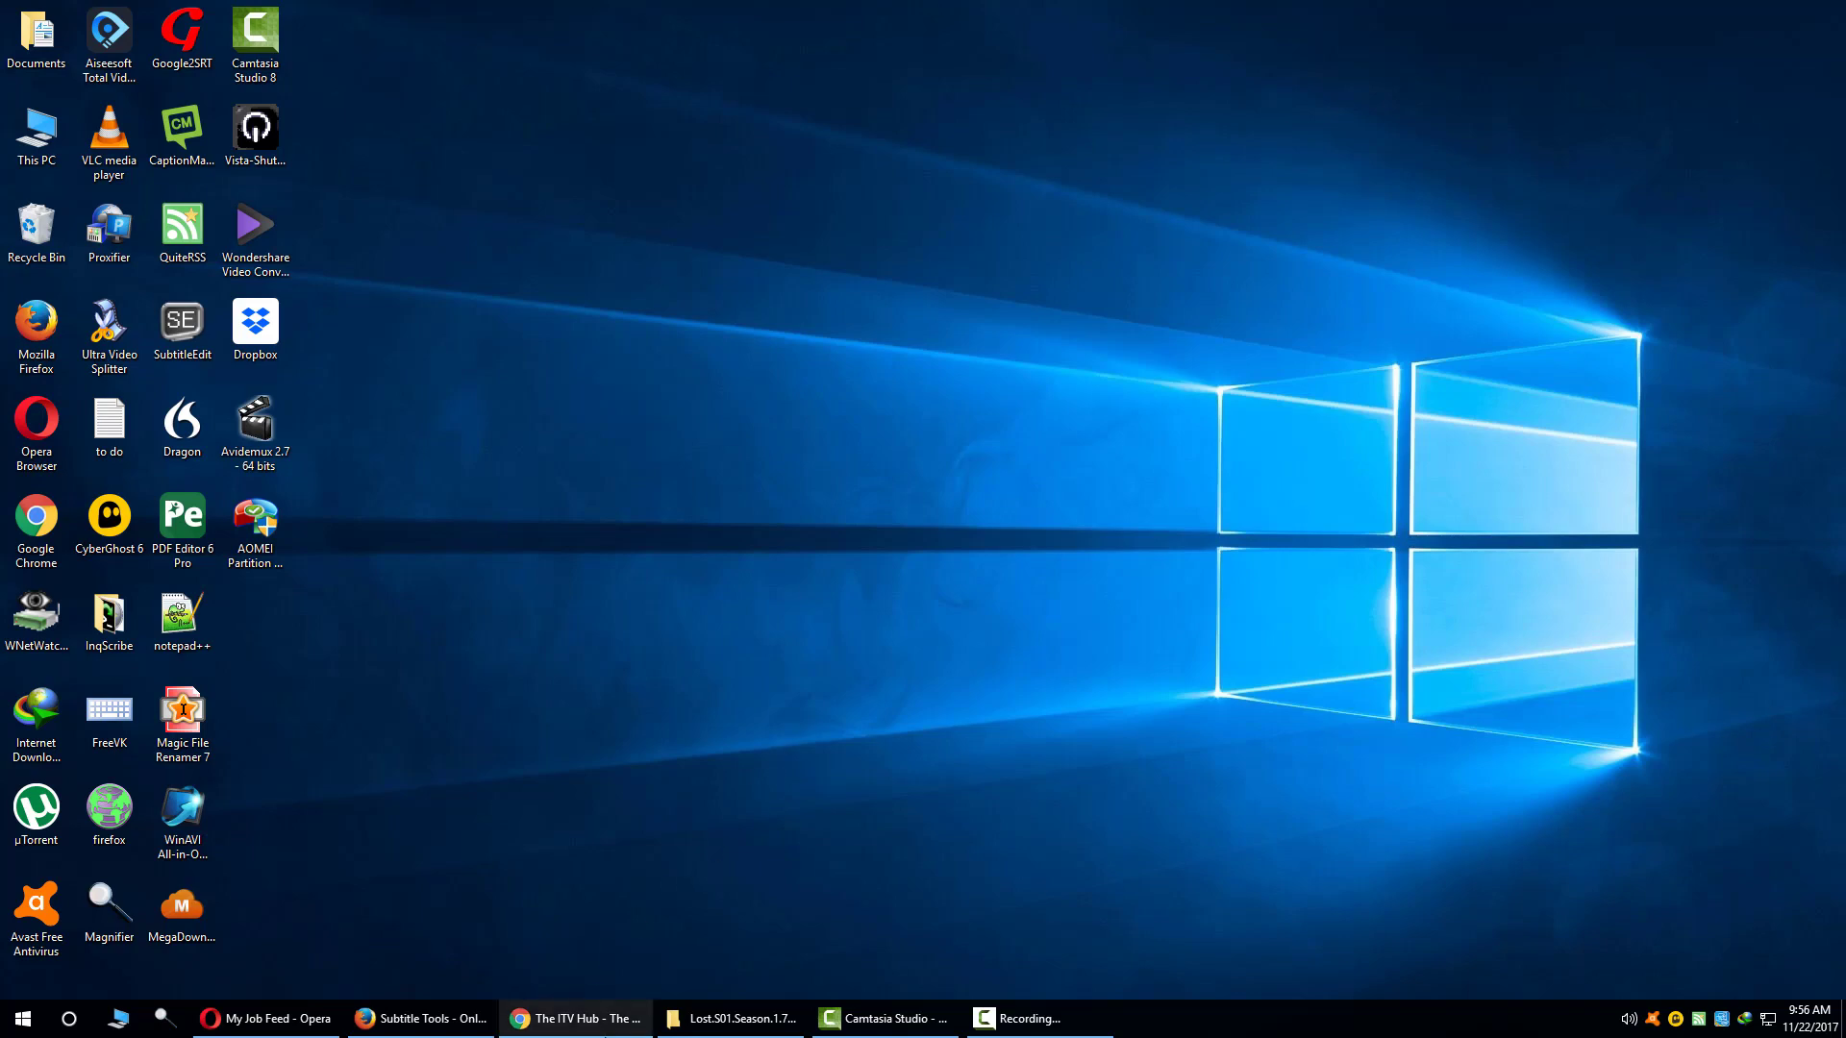
Step: Restore Chrome and open The X Factor Series 14 Episode 24 from the ITV Hub home page
{"action": "left_click", "coordinate": [577, 1018]}
{"action": "scroll", "coordinate": [1490, 579], "scroll_direction": "up", "scroll_amount": 5}
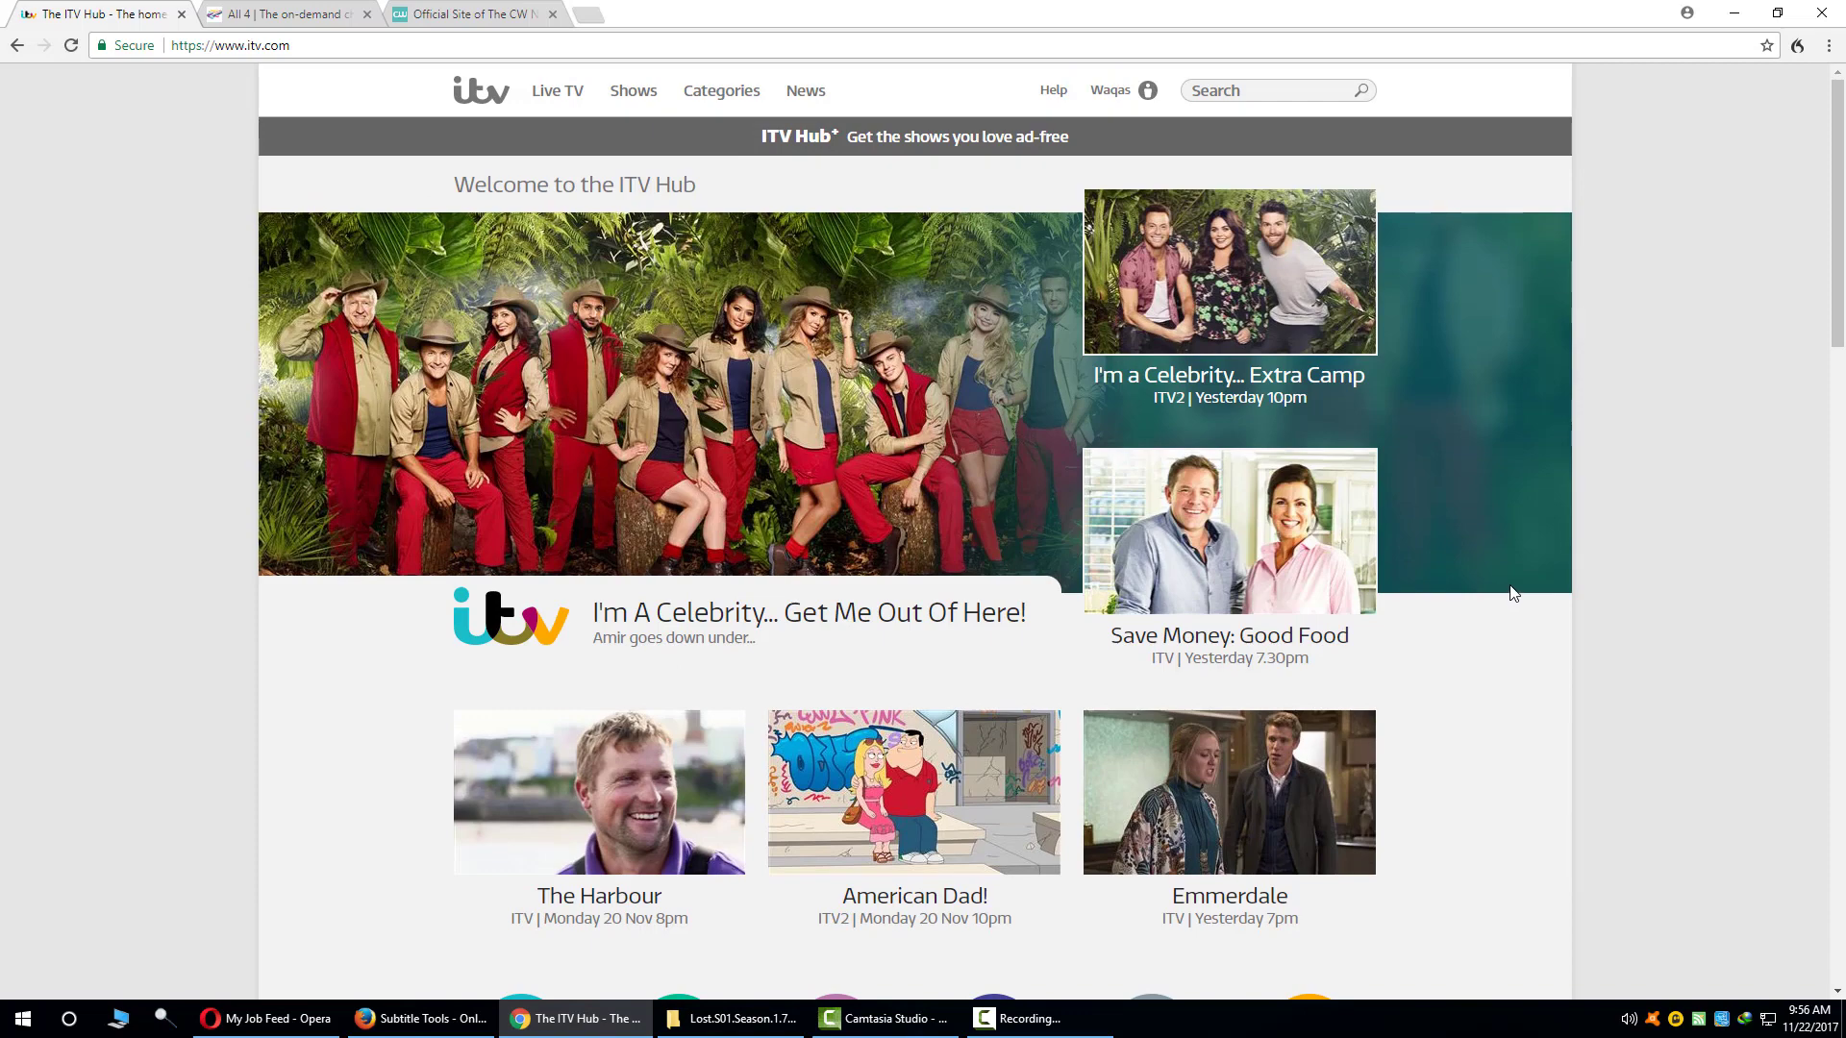
{"action": "scroll", "coordinate": [1600, 587], "scroll_direction": "down", "scroll_amount": 1}
{"action": "scroll", "coordinate": [1601, 586], "scroll_direction": "down", "scroll_amount": 3}
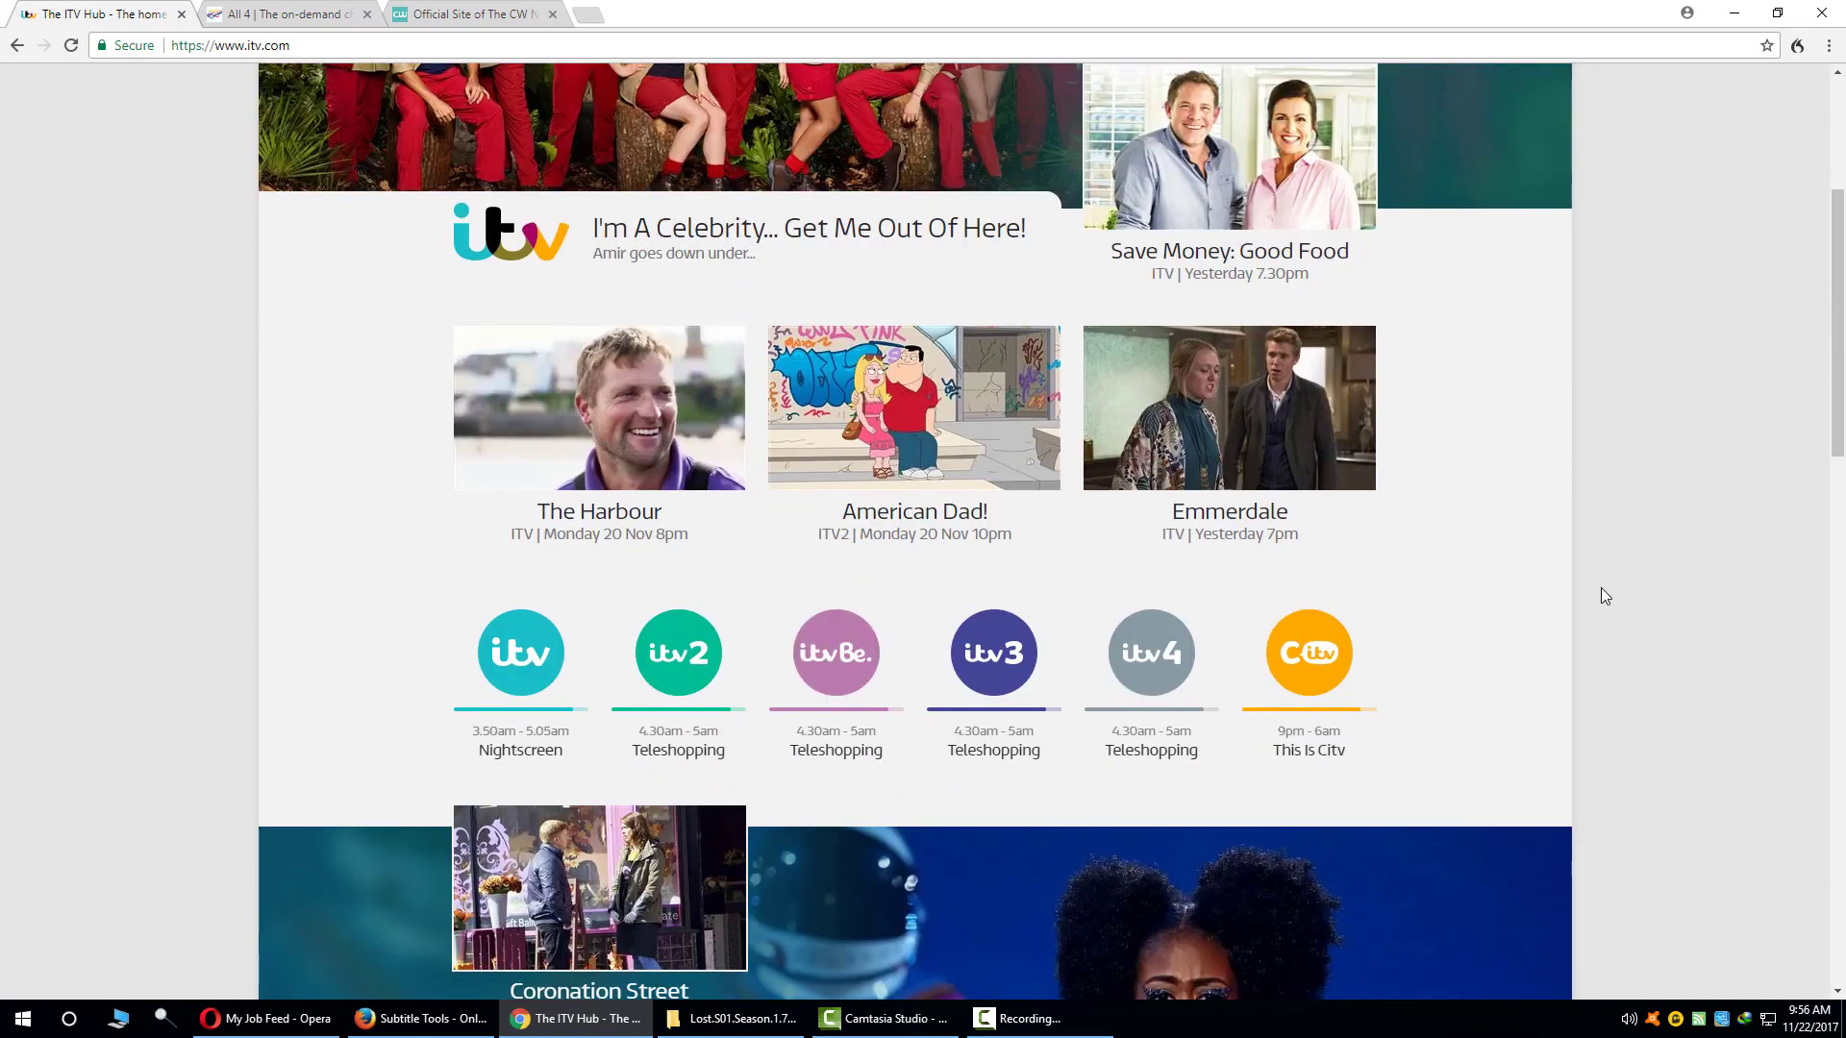
{"action": "scroll", "coordinate": [1600, 596], "scroll_direction": "up", "scroll_amount": 1}
{"action": "scroll", "coordinate": [1600, 596], "scroll_direction": "down", "scroll_amount": 2}
{"action": "scroll", "coordinate": [1601, 596], "scroll_direction": "down", "scroll_amount": 3}
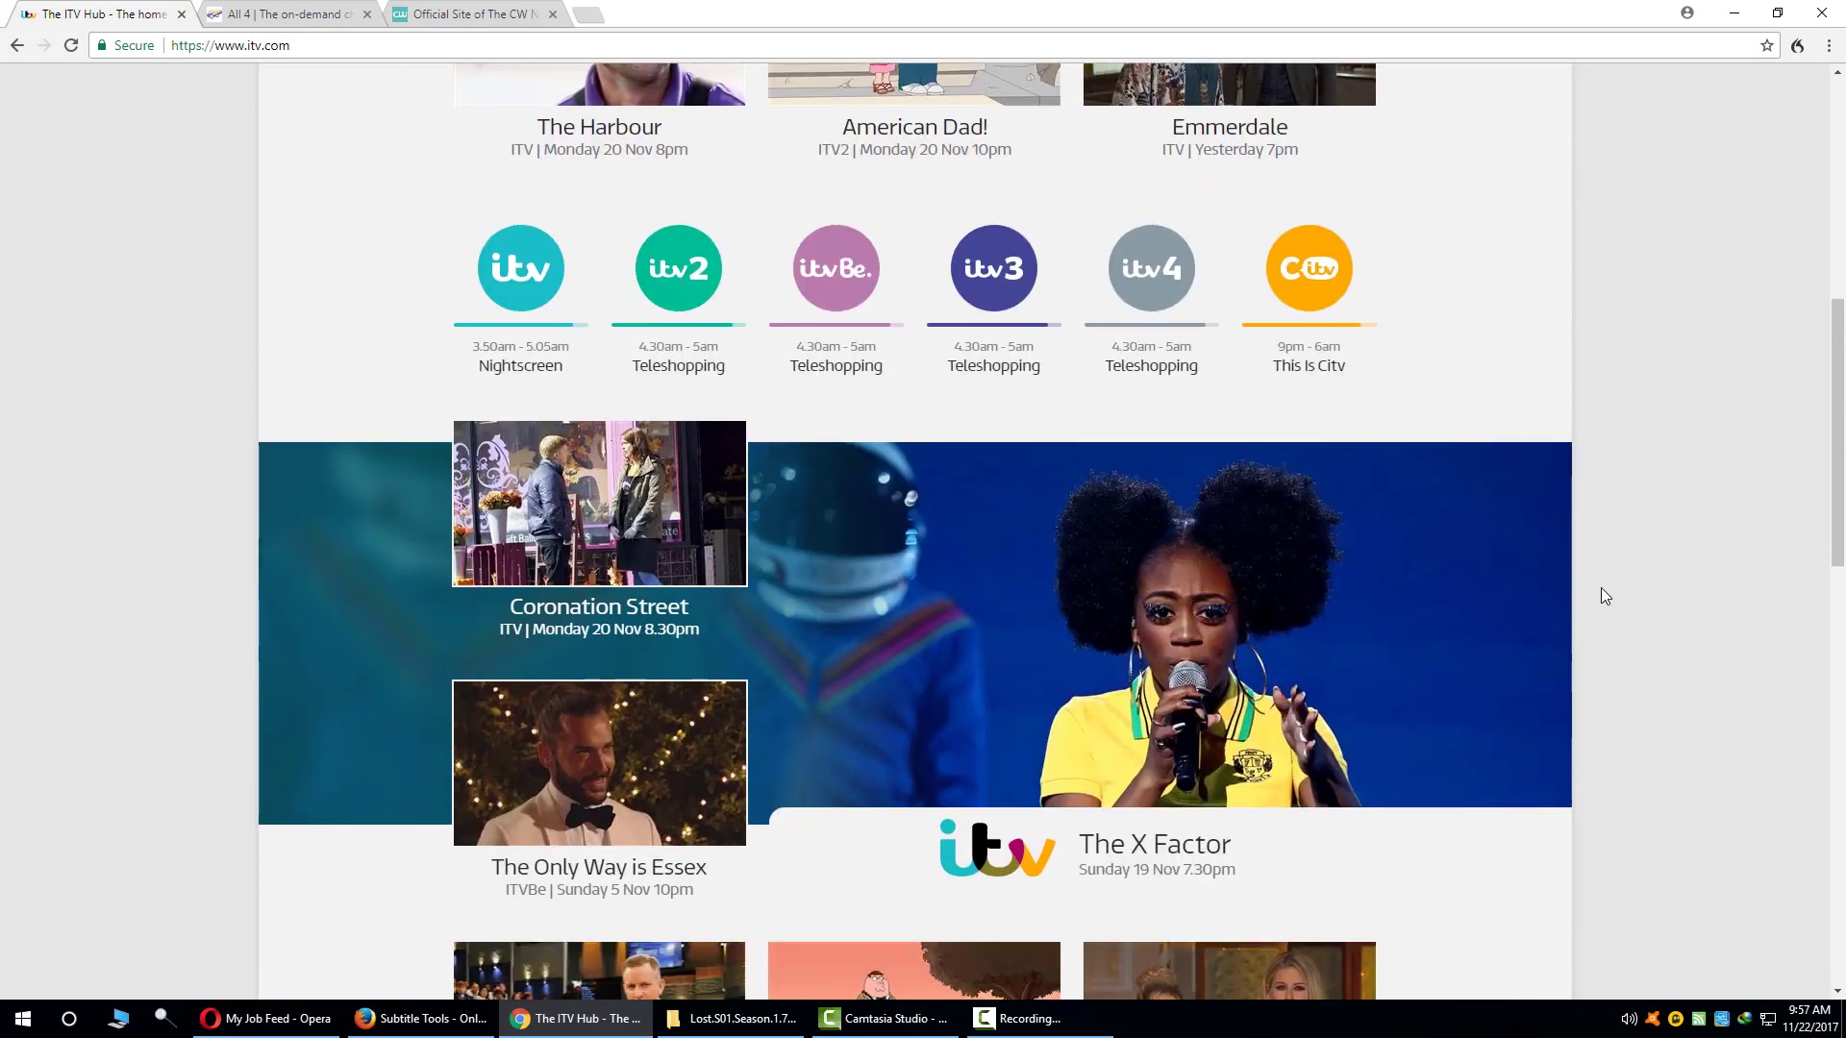
{"action": "scroll", "coordinate": [1596, 594], "scroll_direction": "down", "scroll_amount": 2}
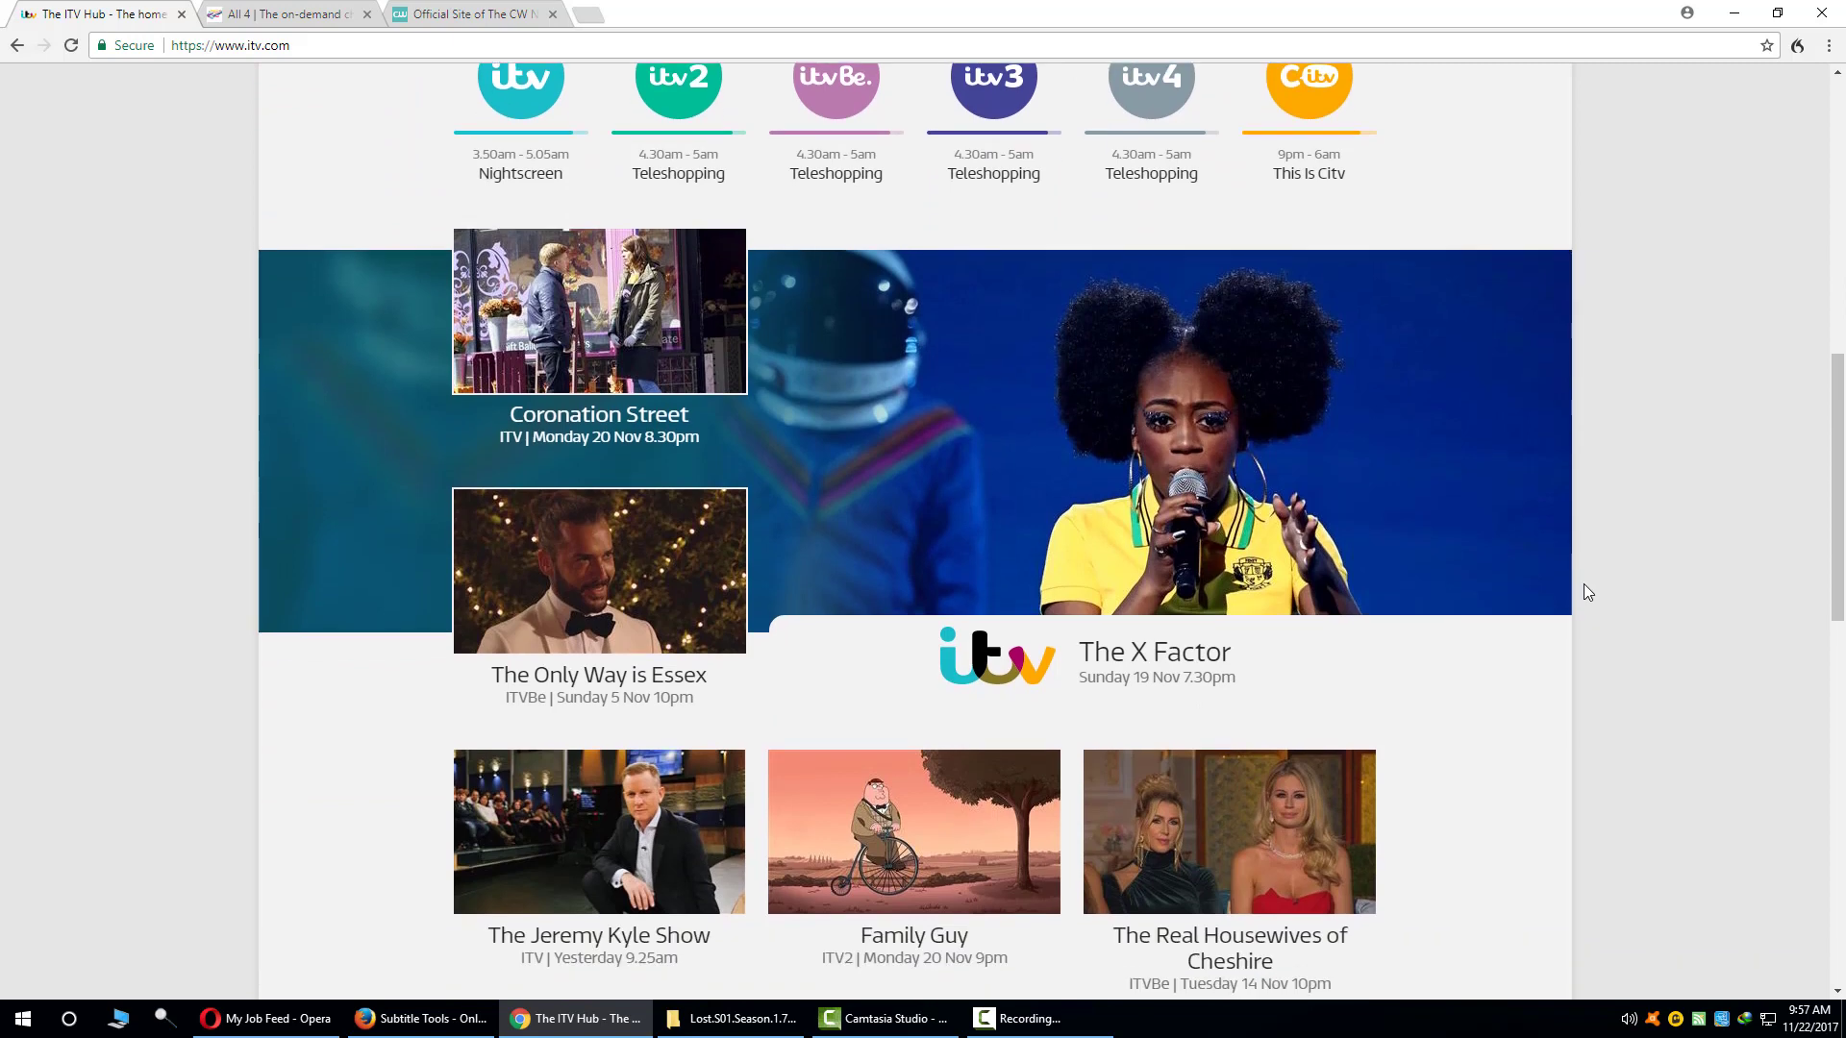
{"action": "left_click", "coordinate": [1210, 409]}
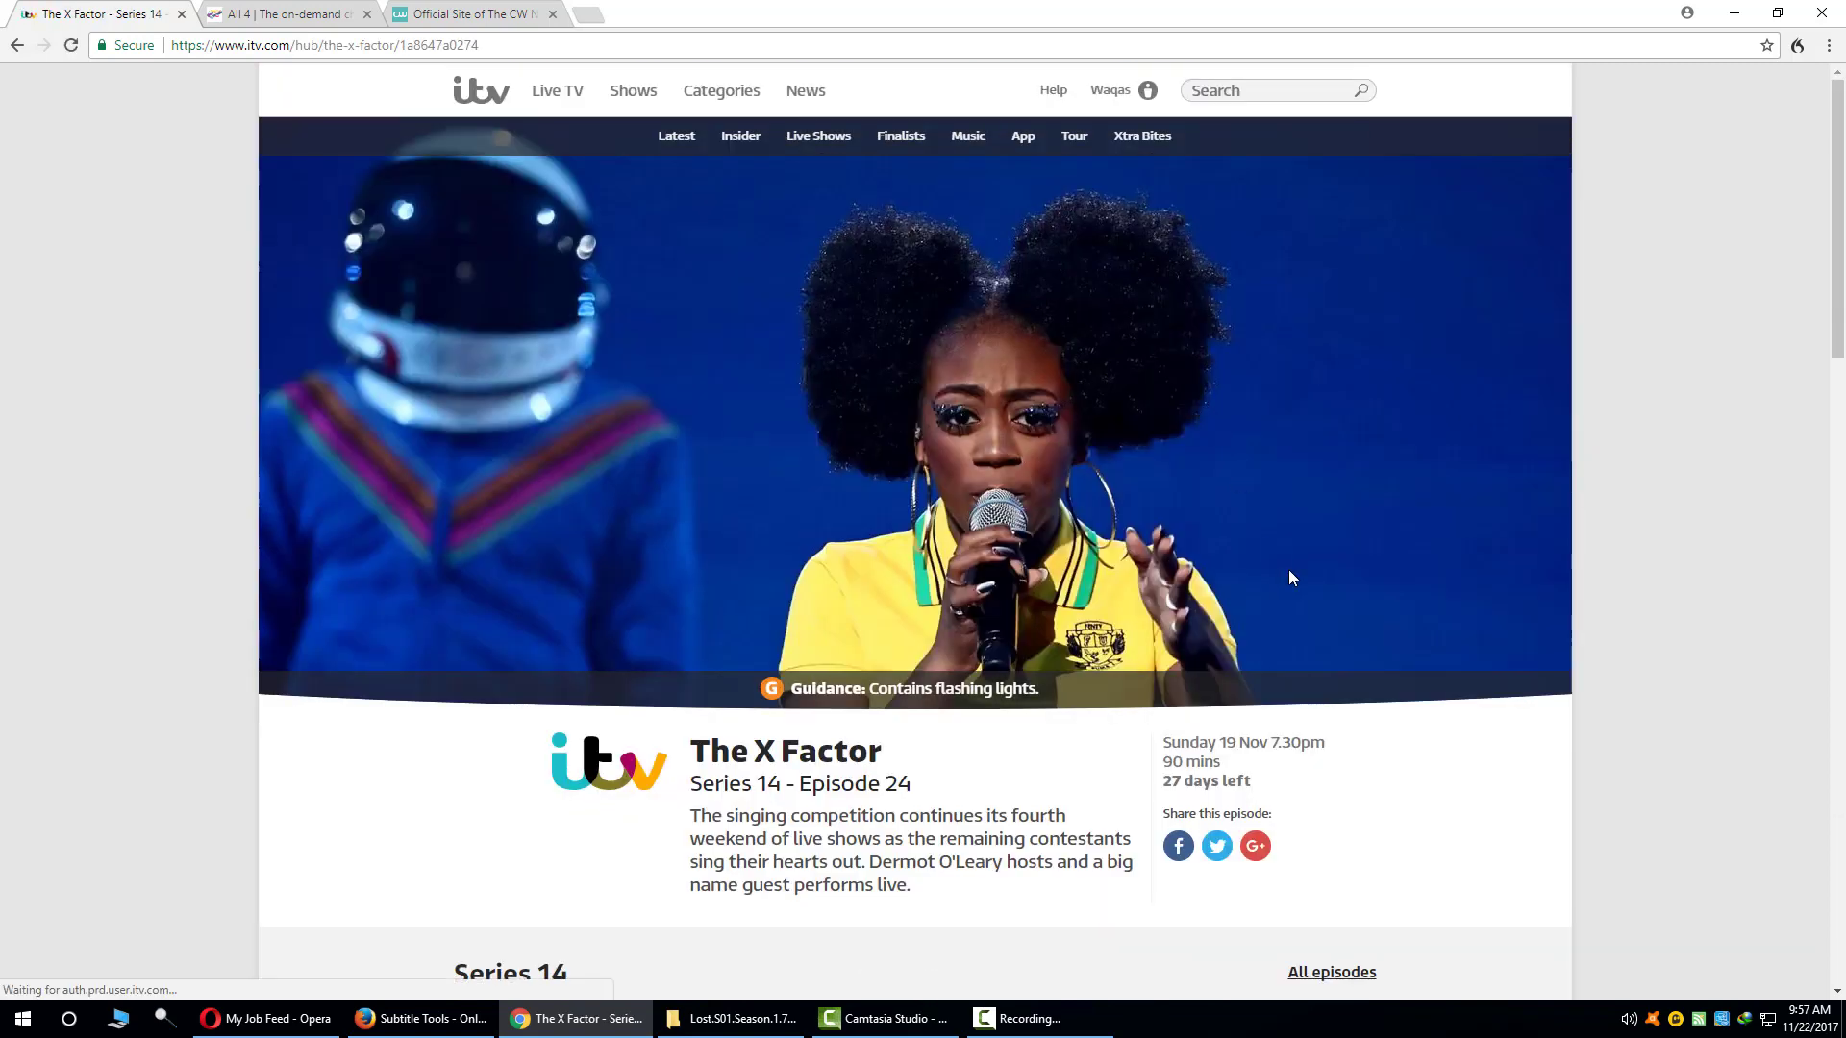
Step: Open Chrome DevTools beside the episode and show the Network panel
{"action": "right_click", "coordinate": [1435, 798]}
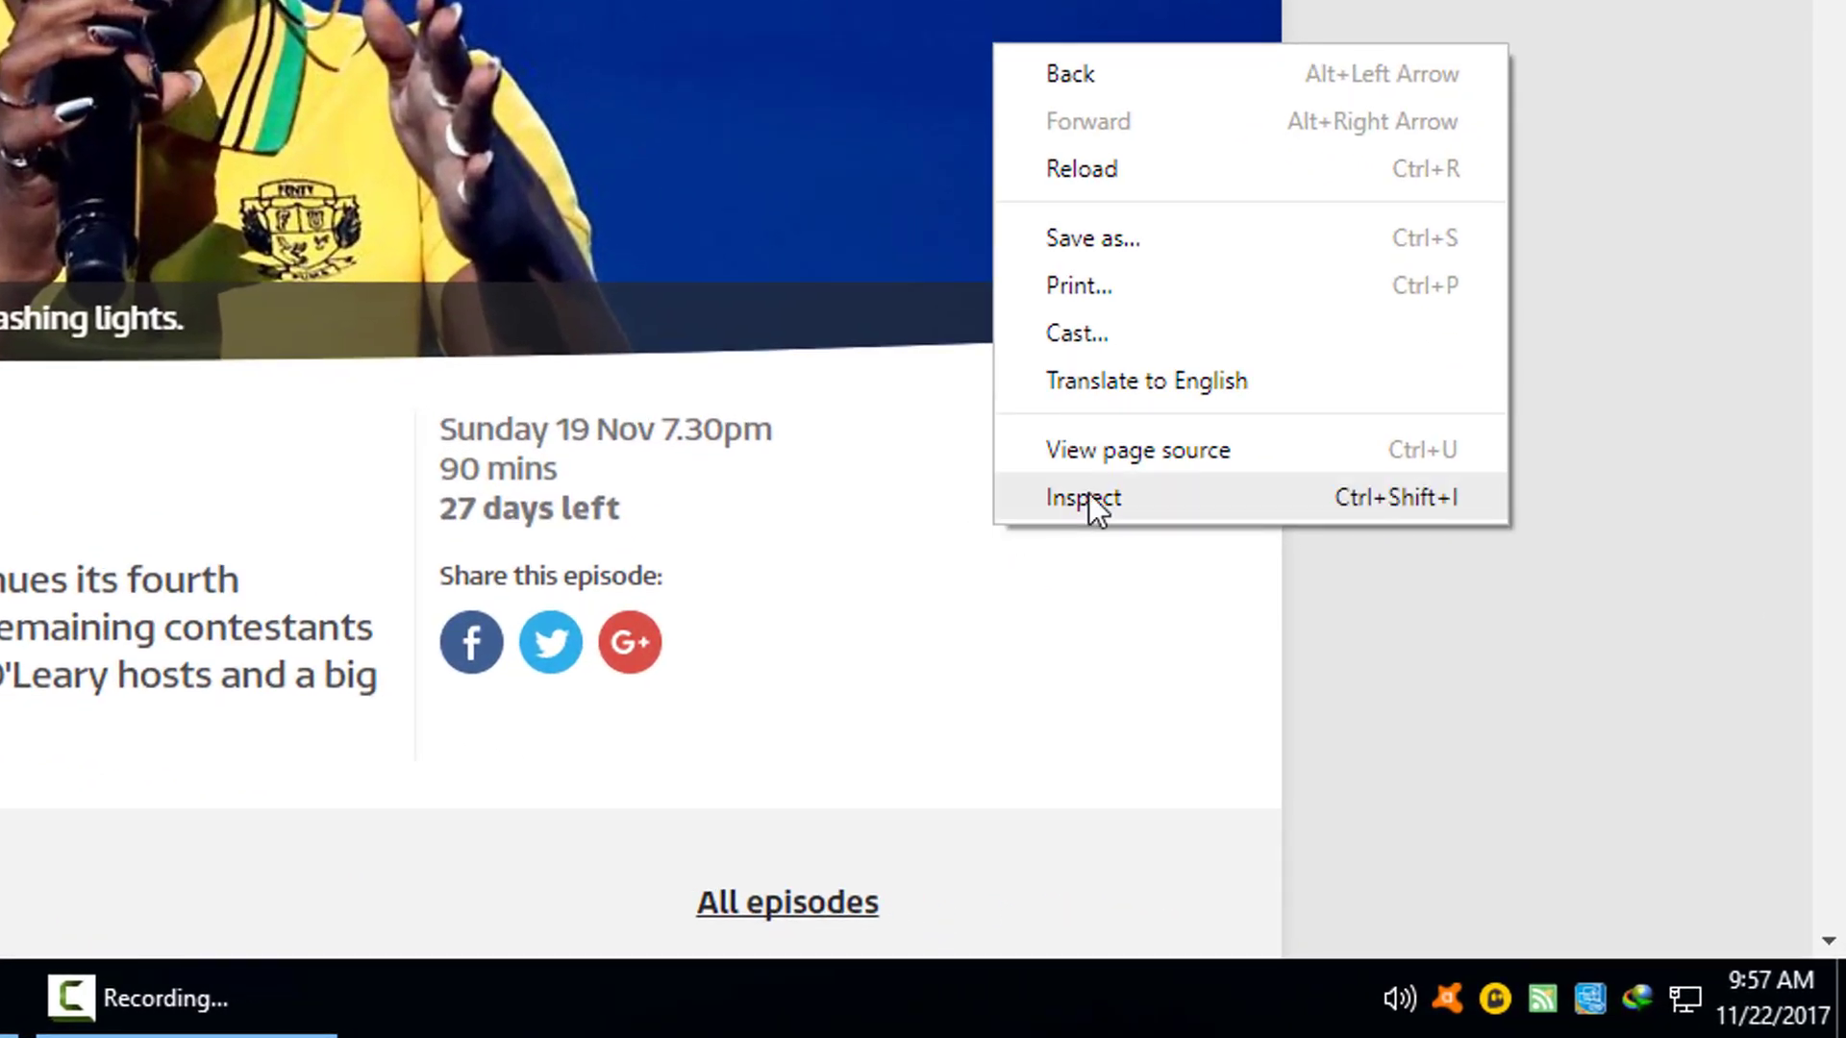
{"action": "left_click", "coordinate": [1092, 492]}
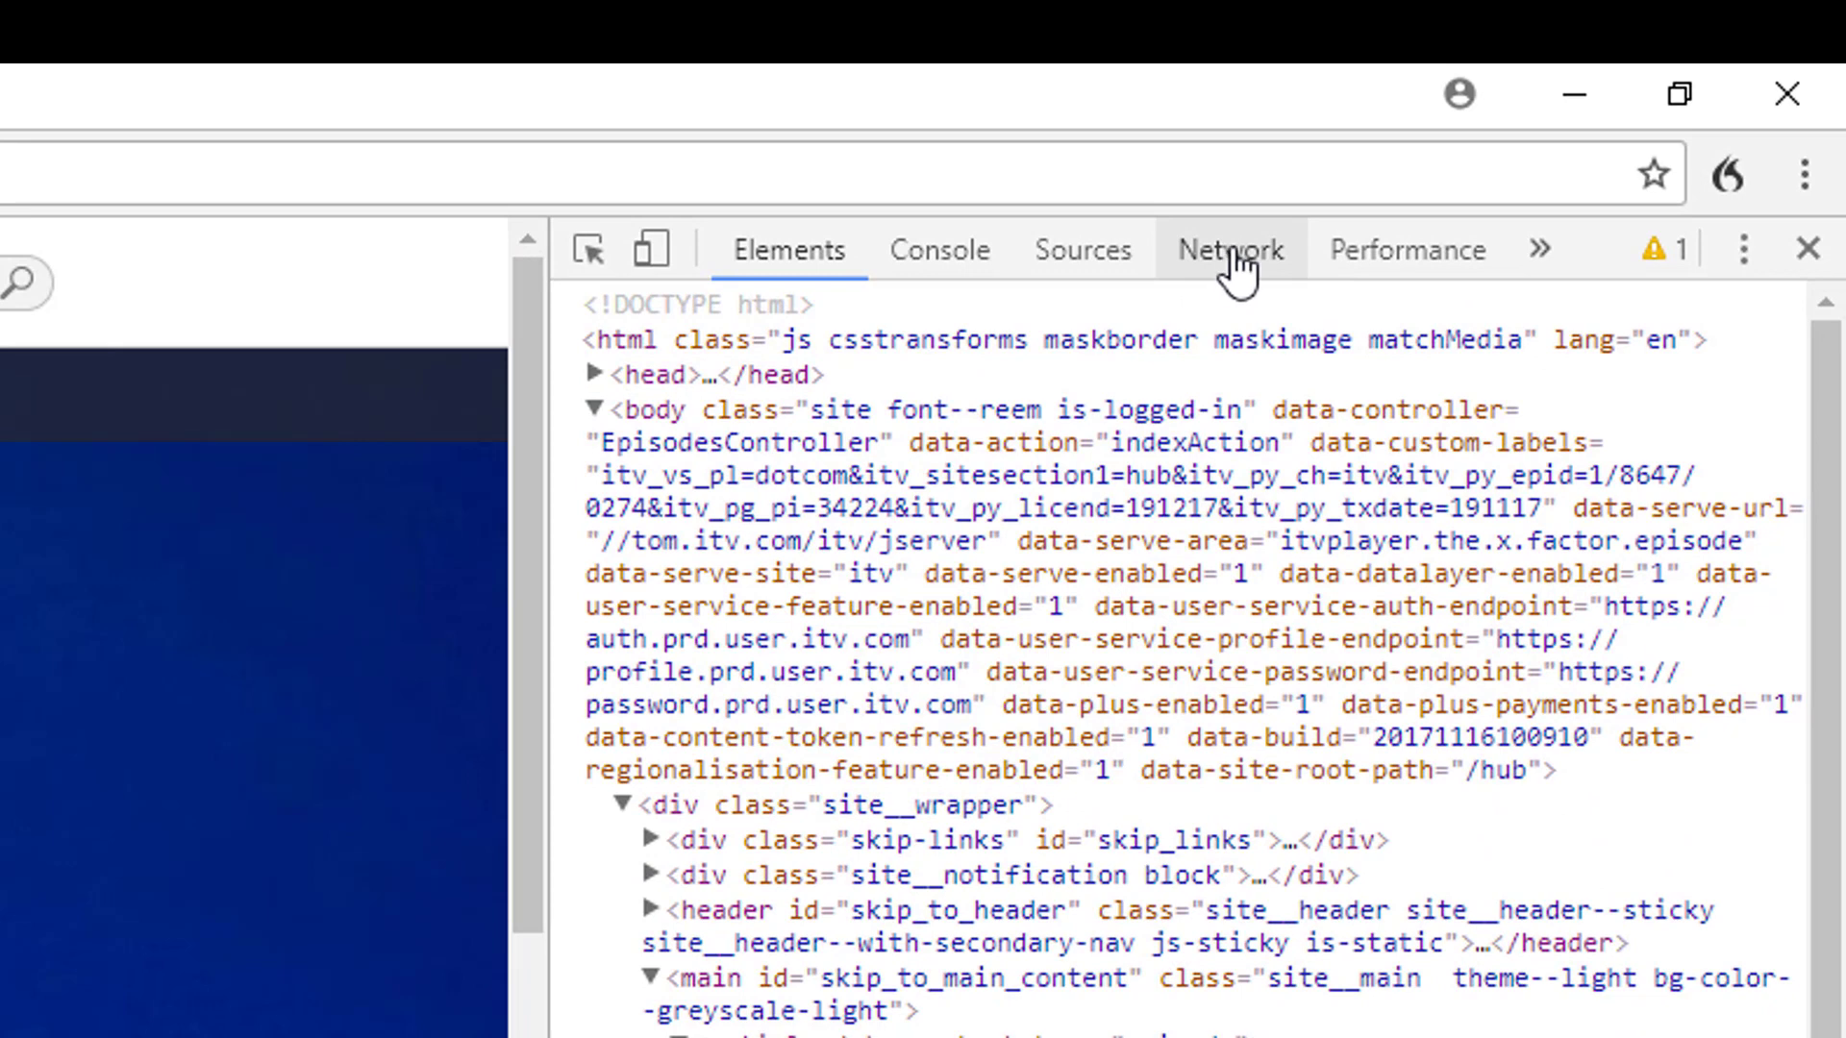
{"action": "left_click", "coordinate": [1234, 252]}
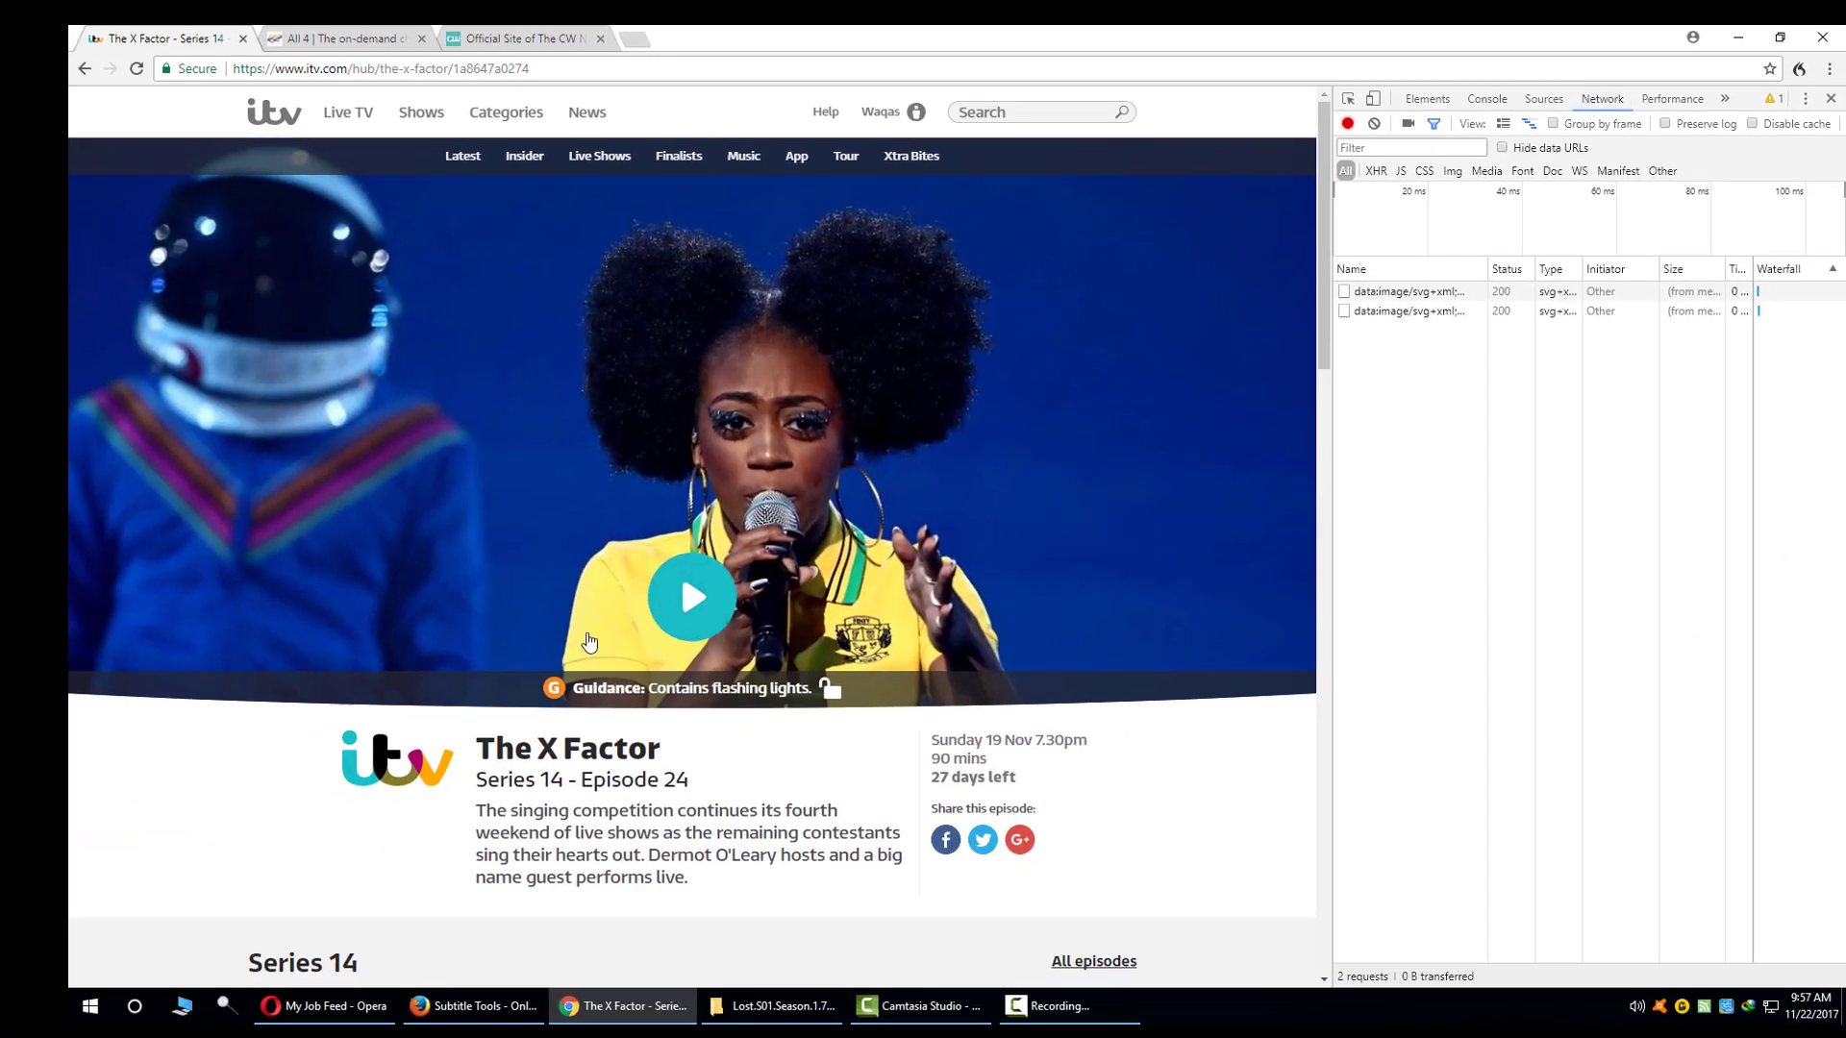
Step: Play the episode briefly, pause it near the start, and leave subtitles switched on
{"action": "left_click", "coordinate": [714, 600]}
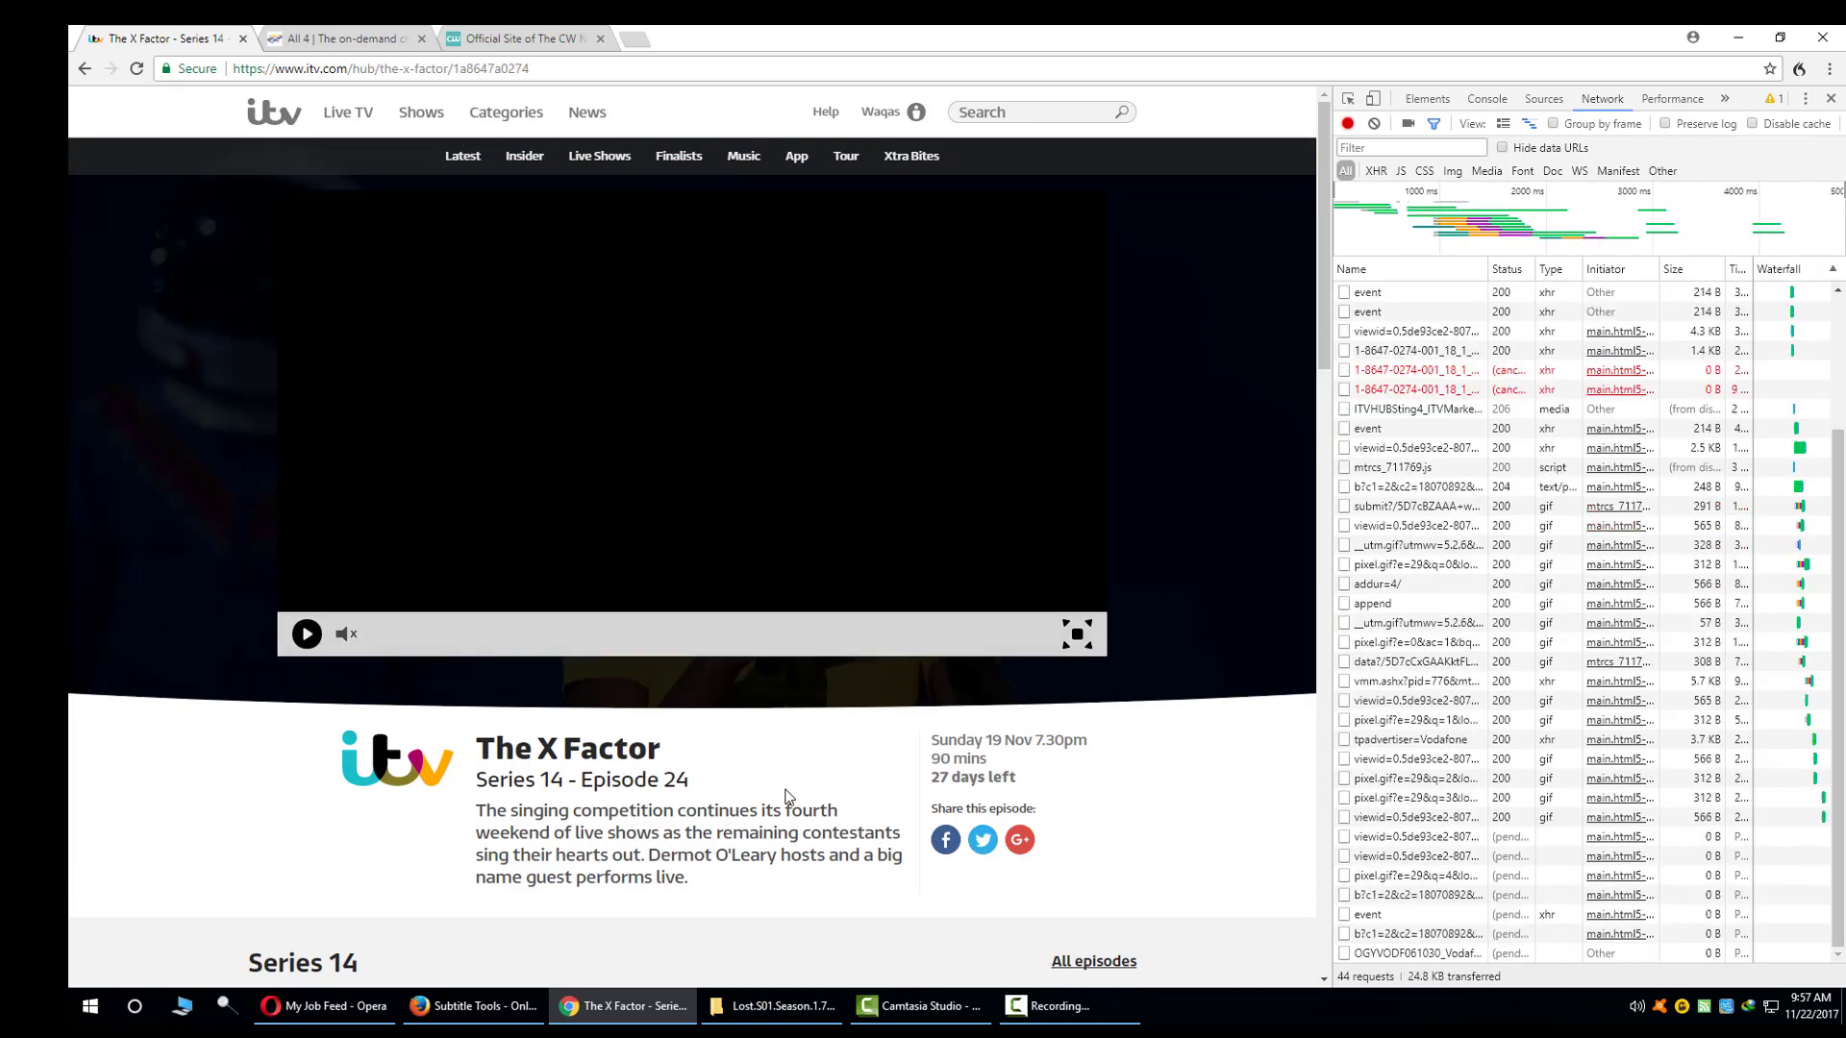
{"action": "left_click", "coordinate": [306, 627]}
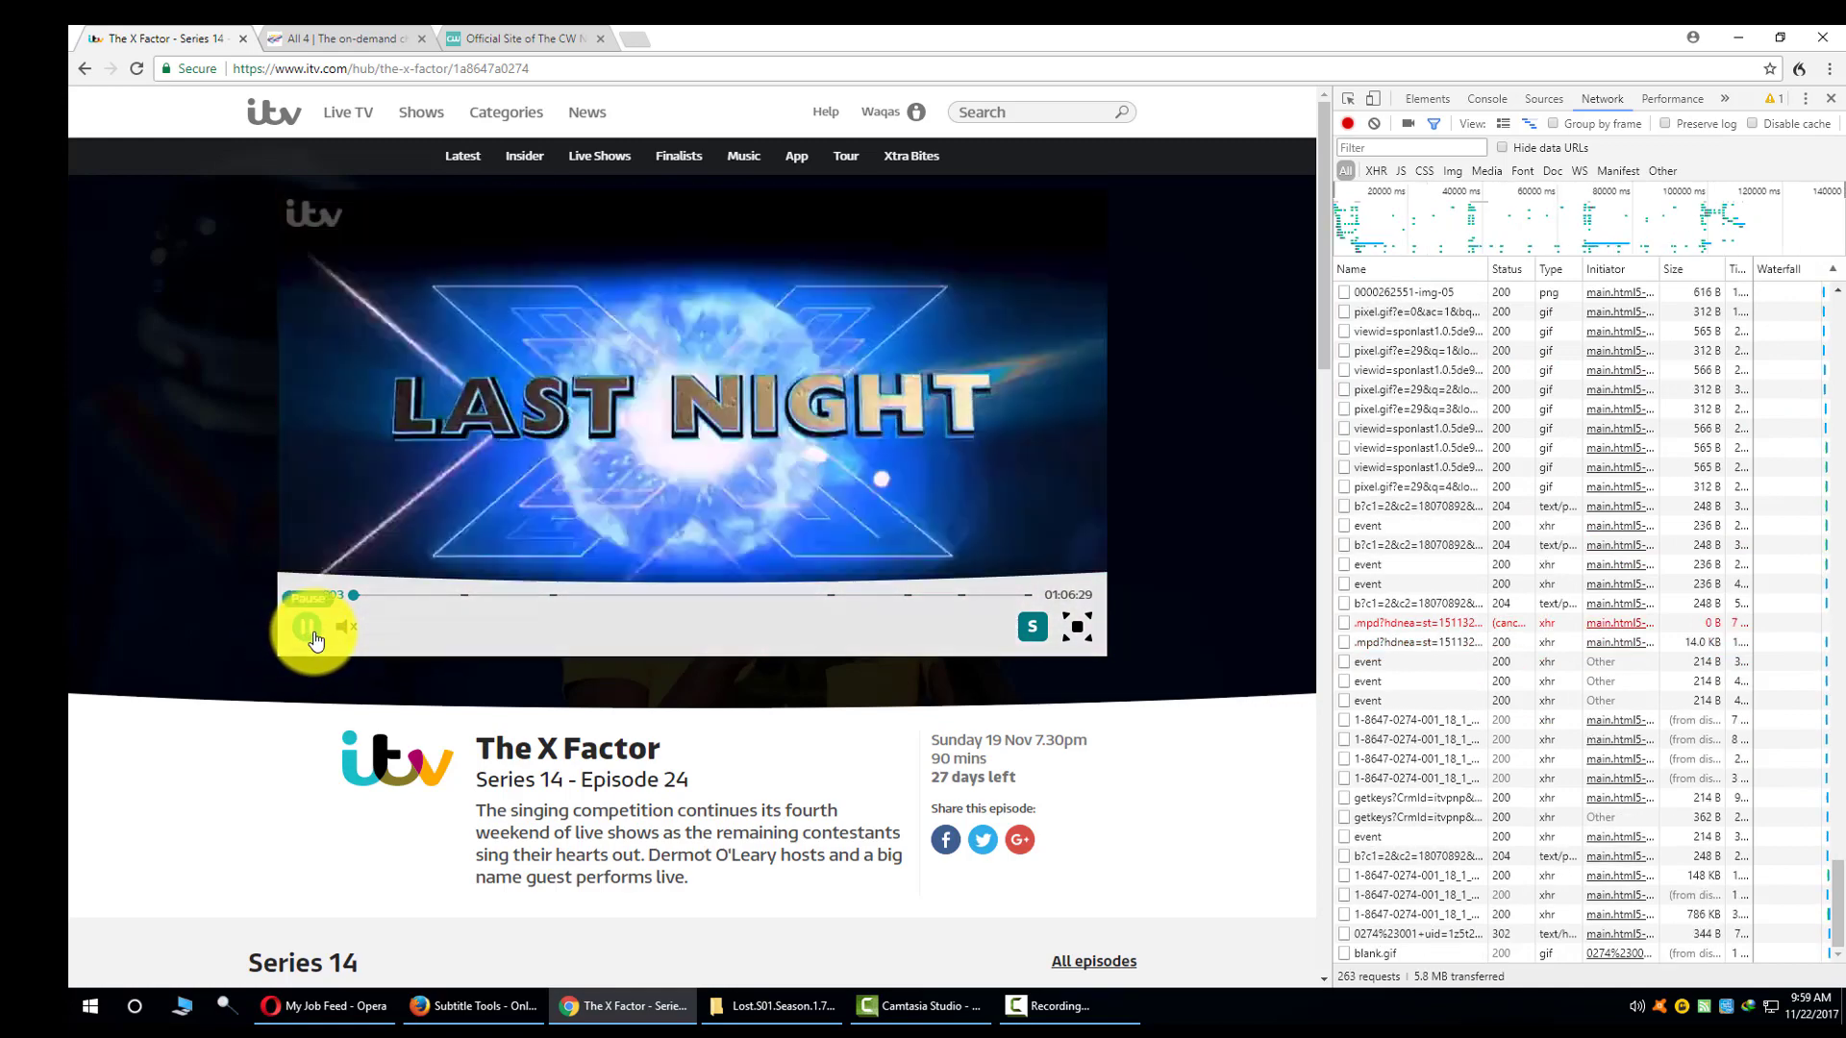
{"action": "left_click", "coordinate": [306, 634]}
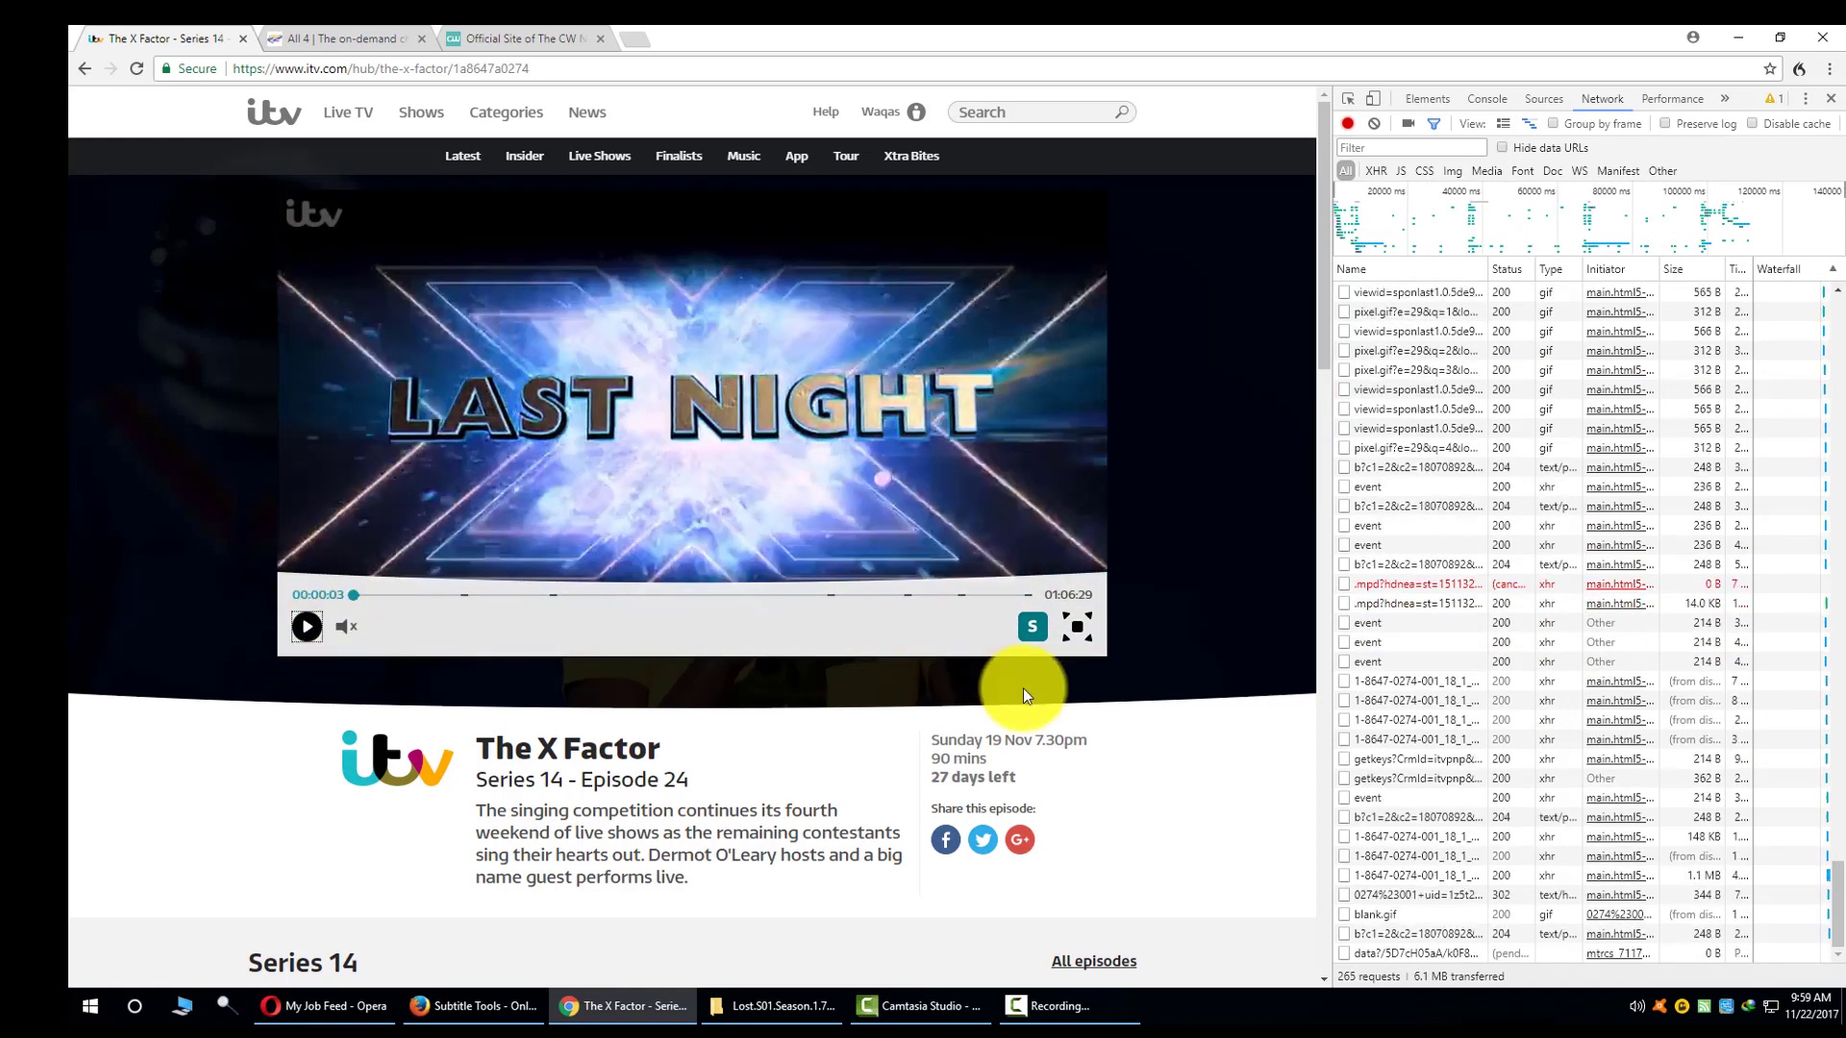
{"action": "left_click", "coordinate": [1033, 630]}
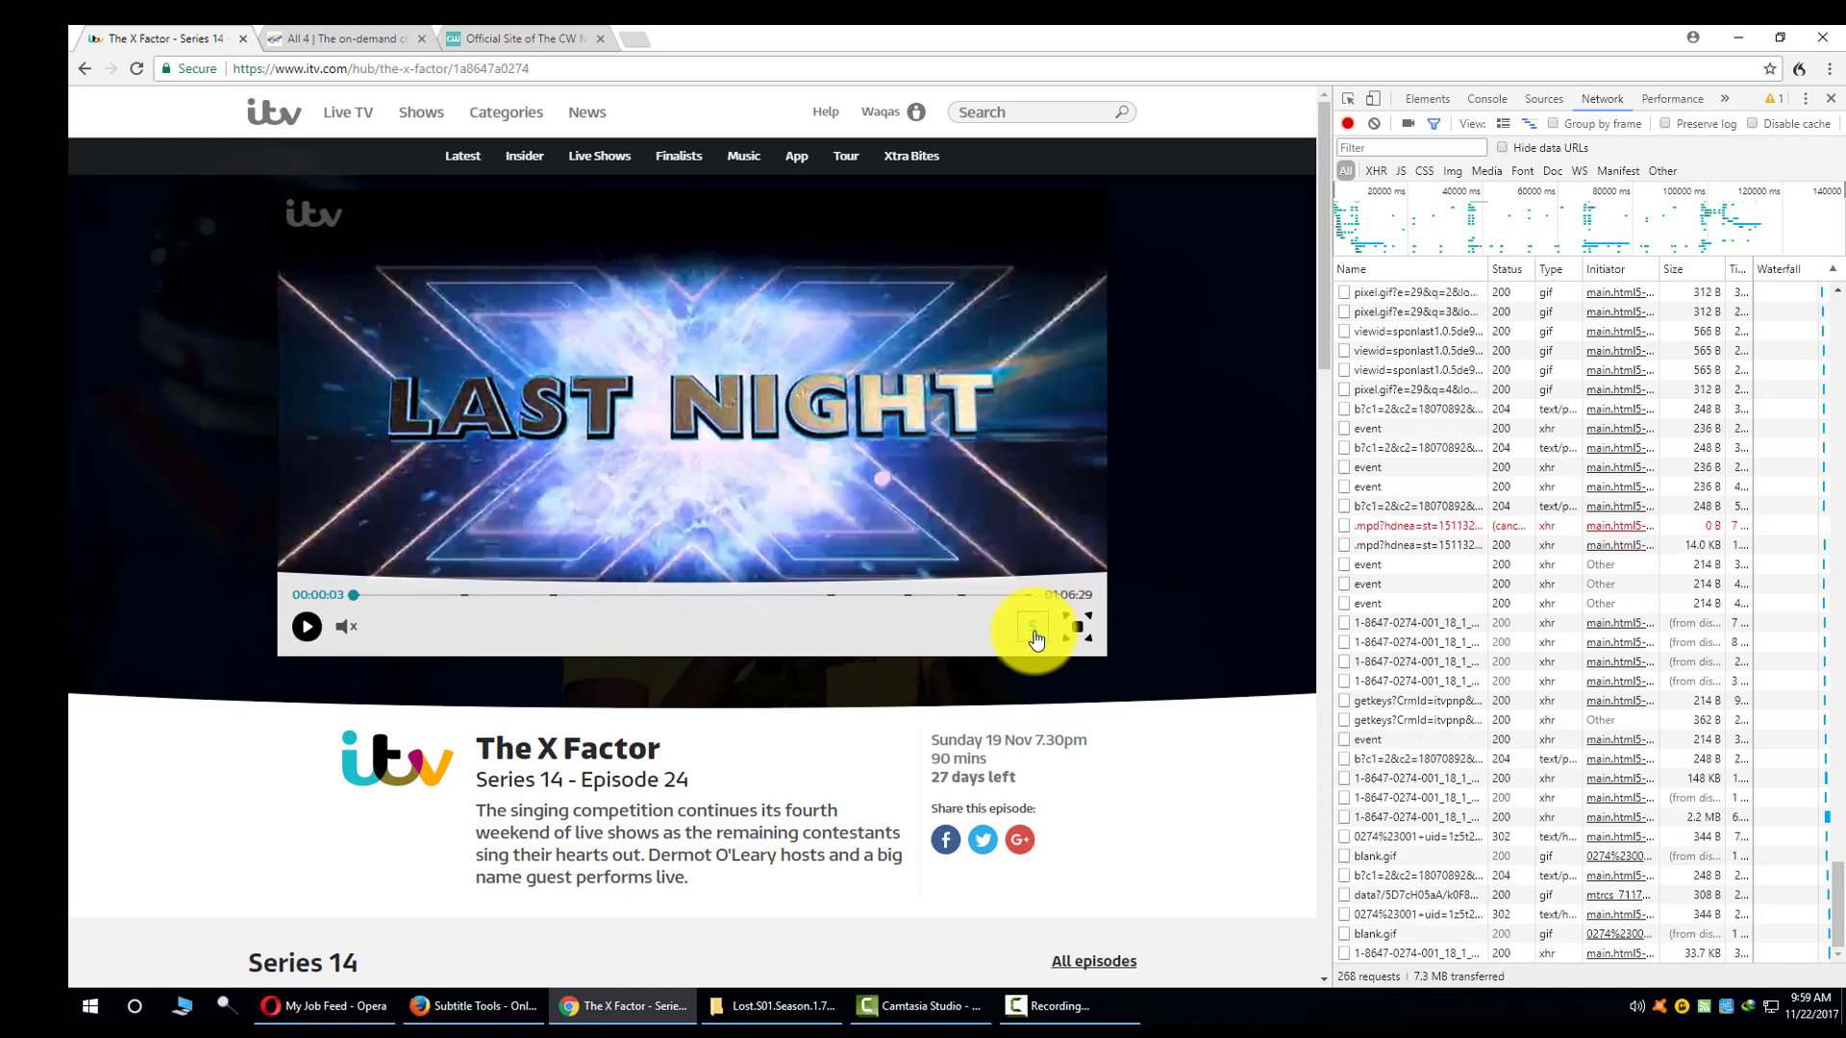
{"action": "left_click", "coordinate": [1036, 639]}
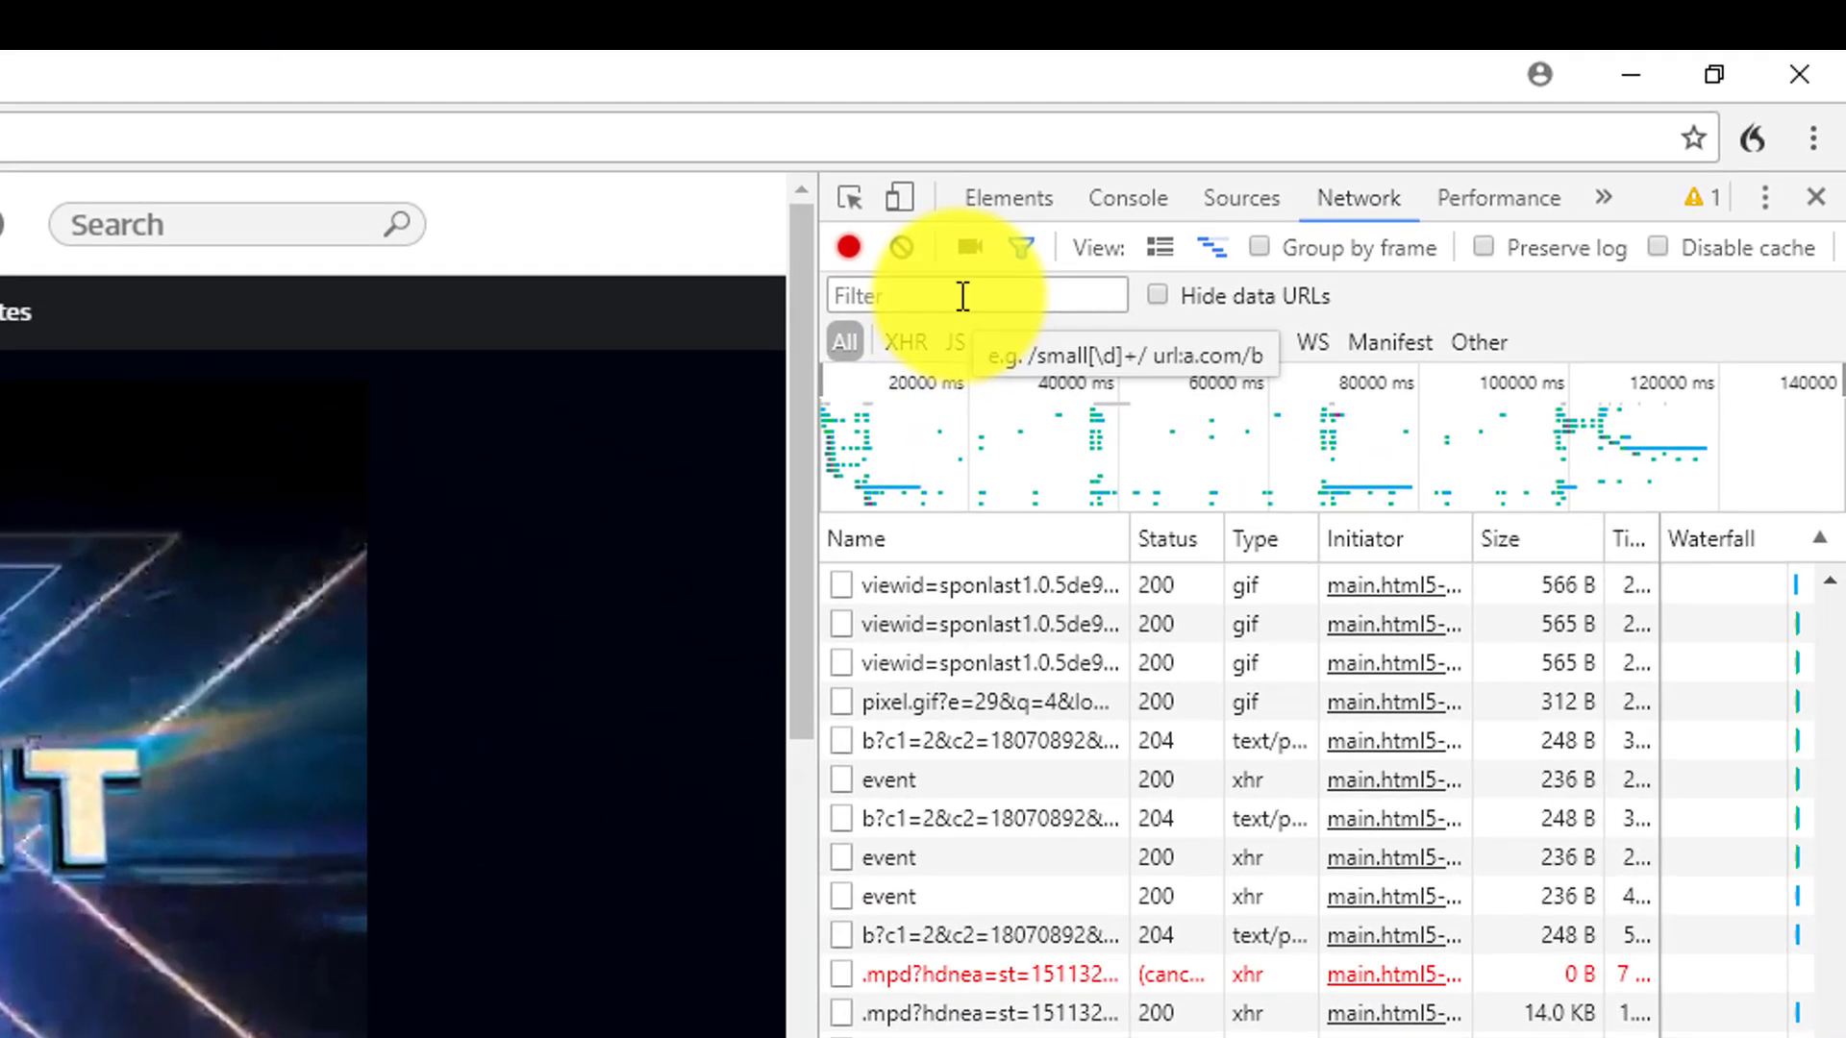
Step: Filter the reloaded network log for subtitle requests and bring up the first .vtt request's options
{"action": "left_click", "coordinate": [1403, 147]}
{"action": "type", "text": "subt"}
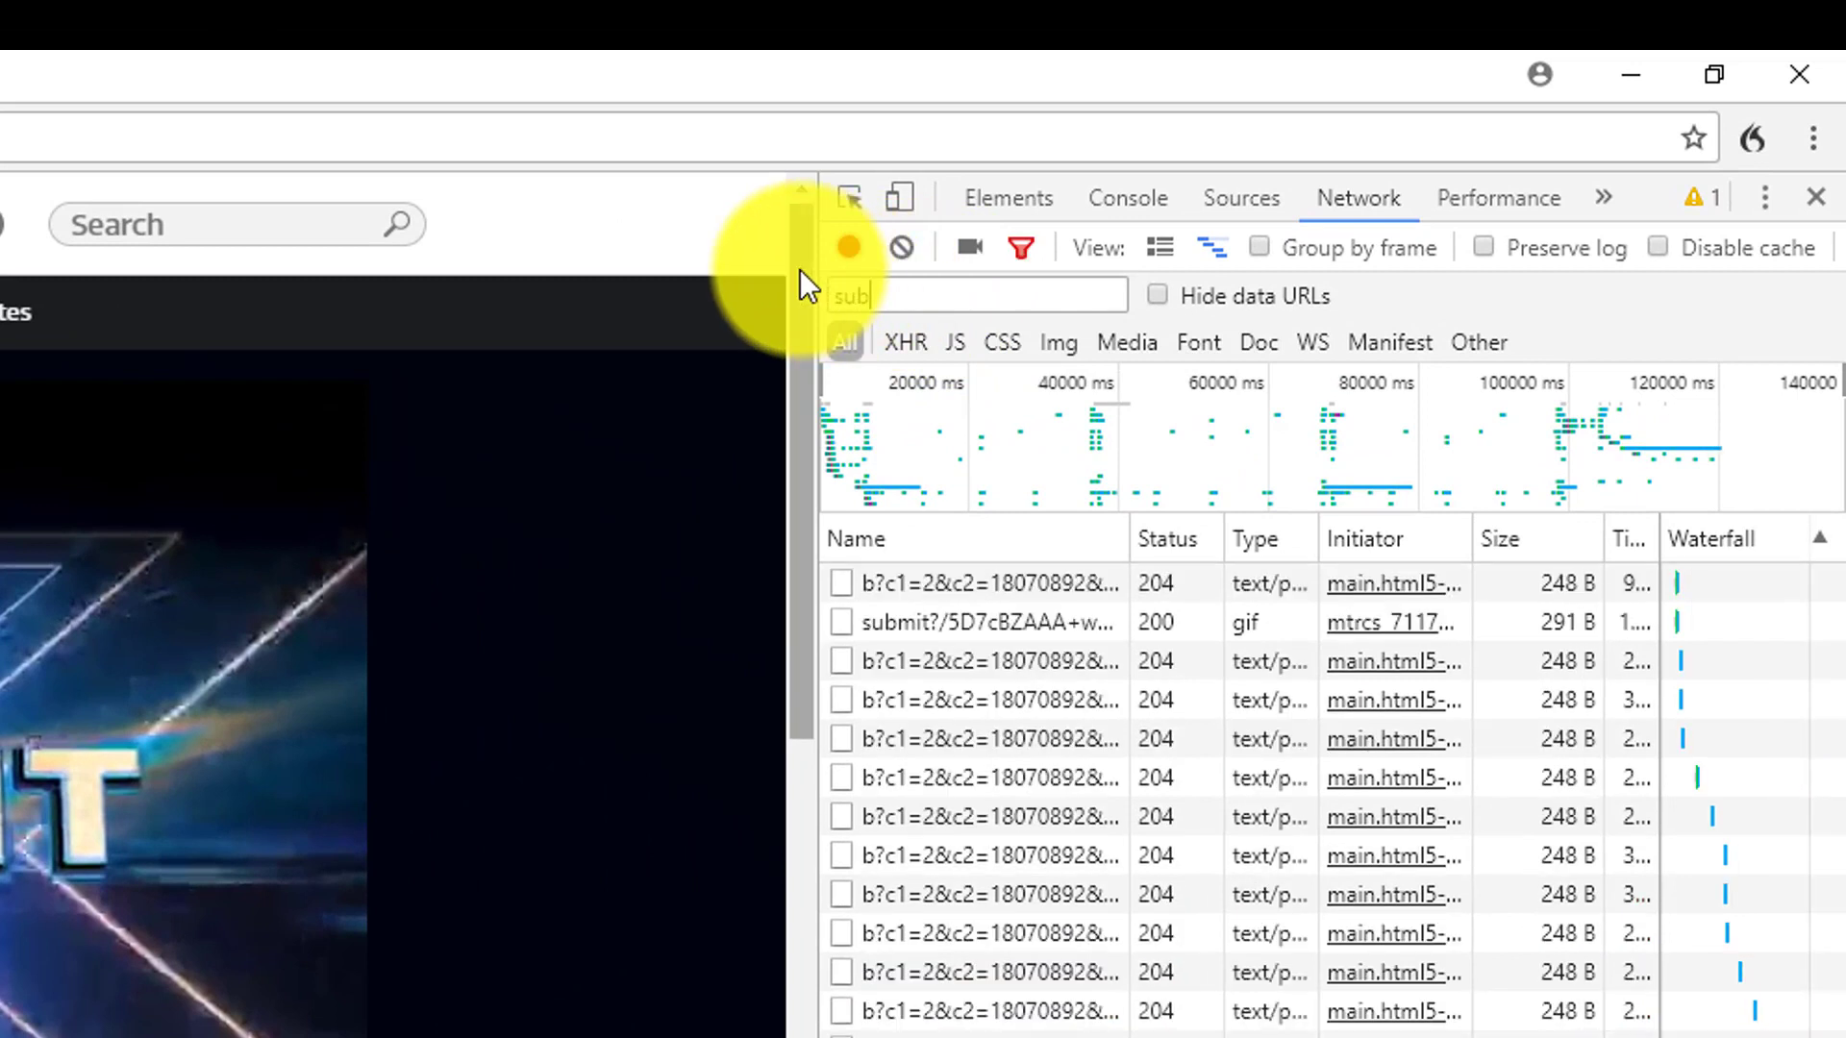
{"action": "type", "text": "ile"}
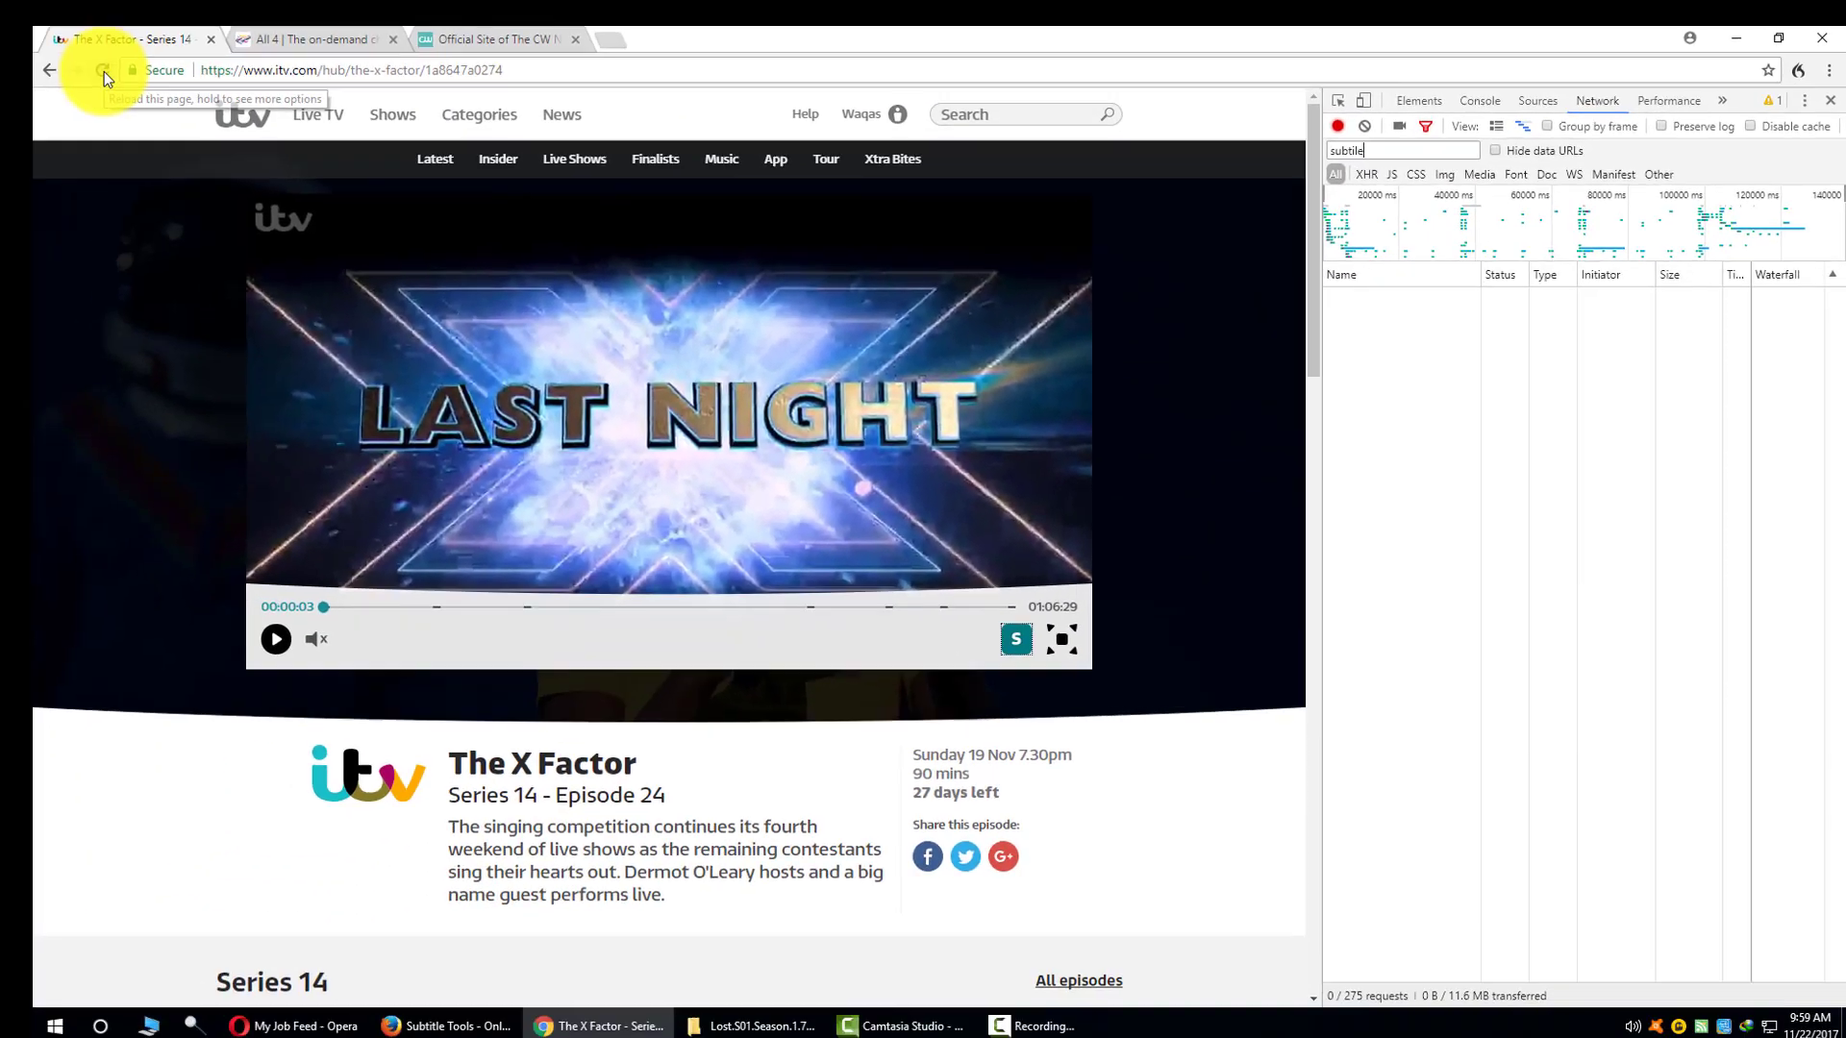
{"action": "left_click", "coordinate": [137, 69]}
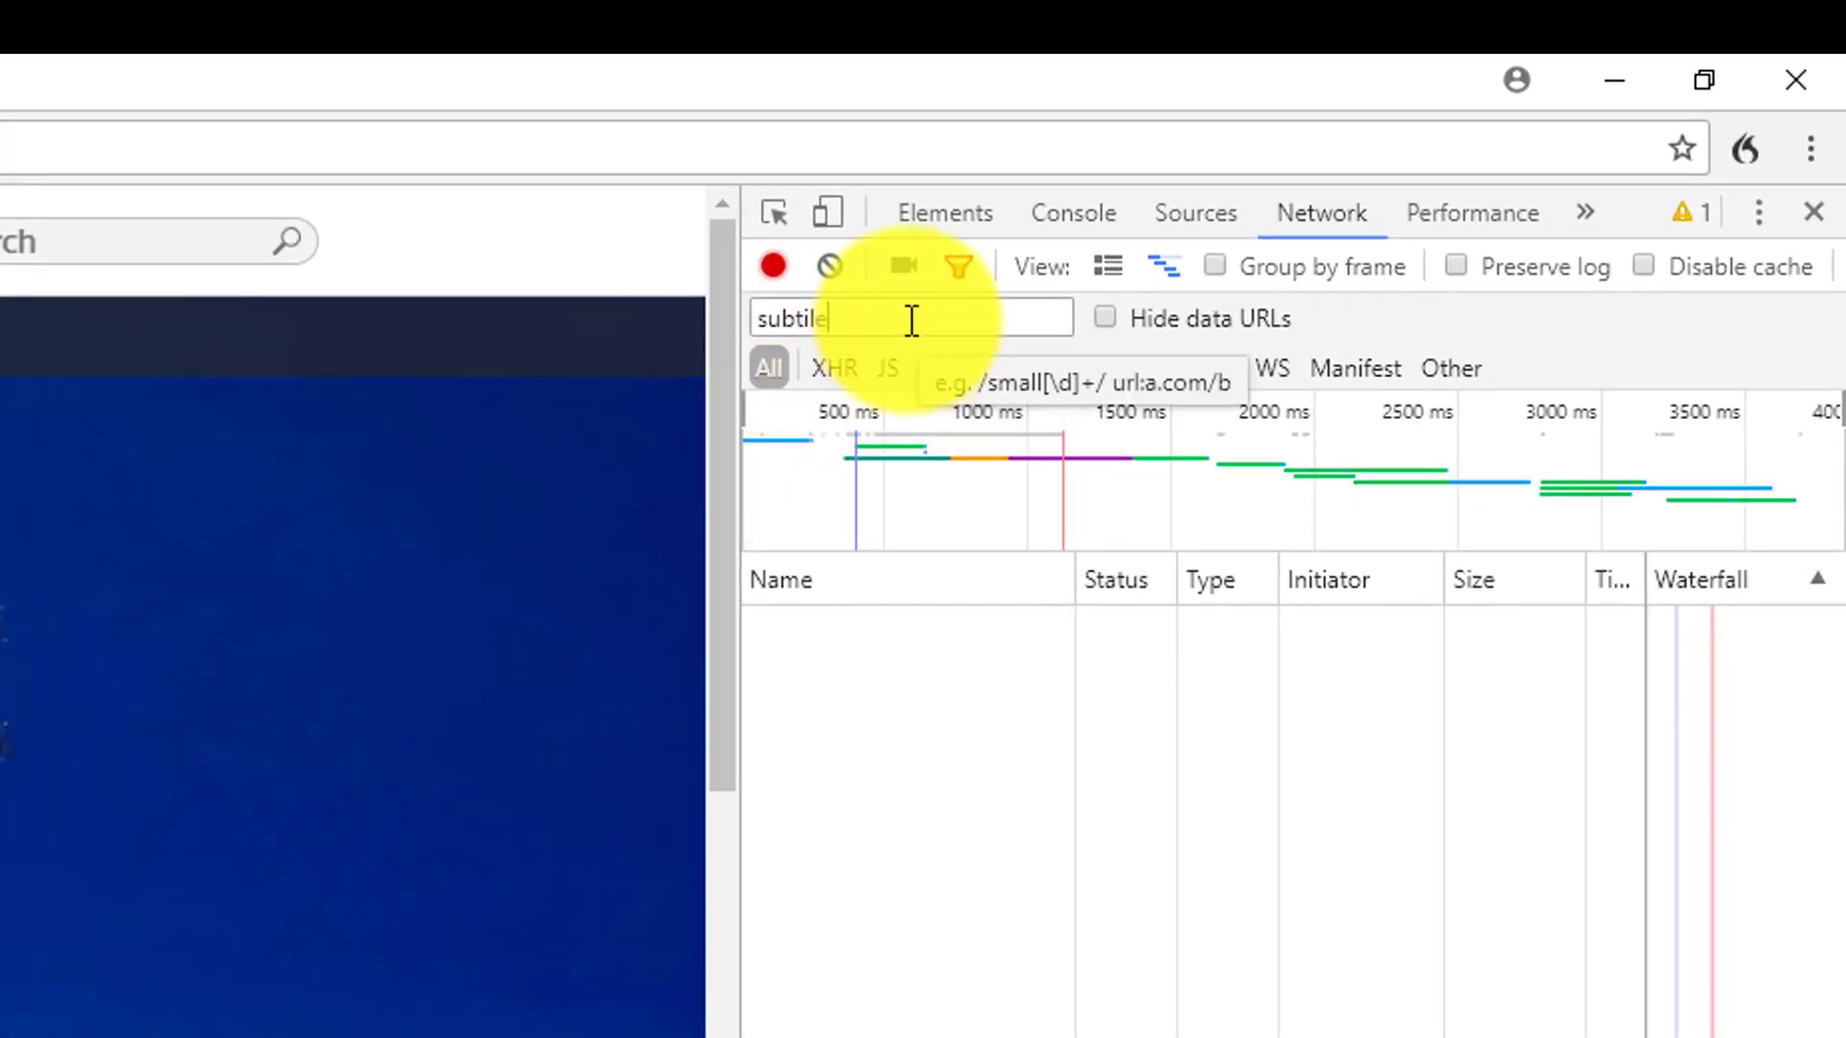
{"action": "left_click", "coordinate": [911, 319]}
{"action": "key", "text": "BackSpace"}
{"action": "key", "text": "BackSpace"}
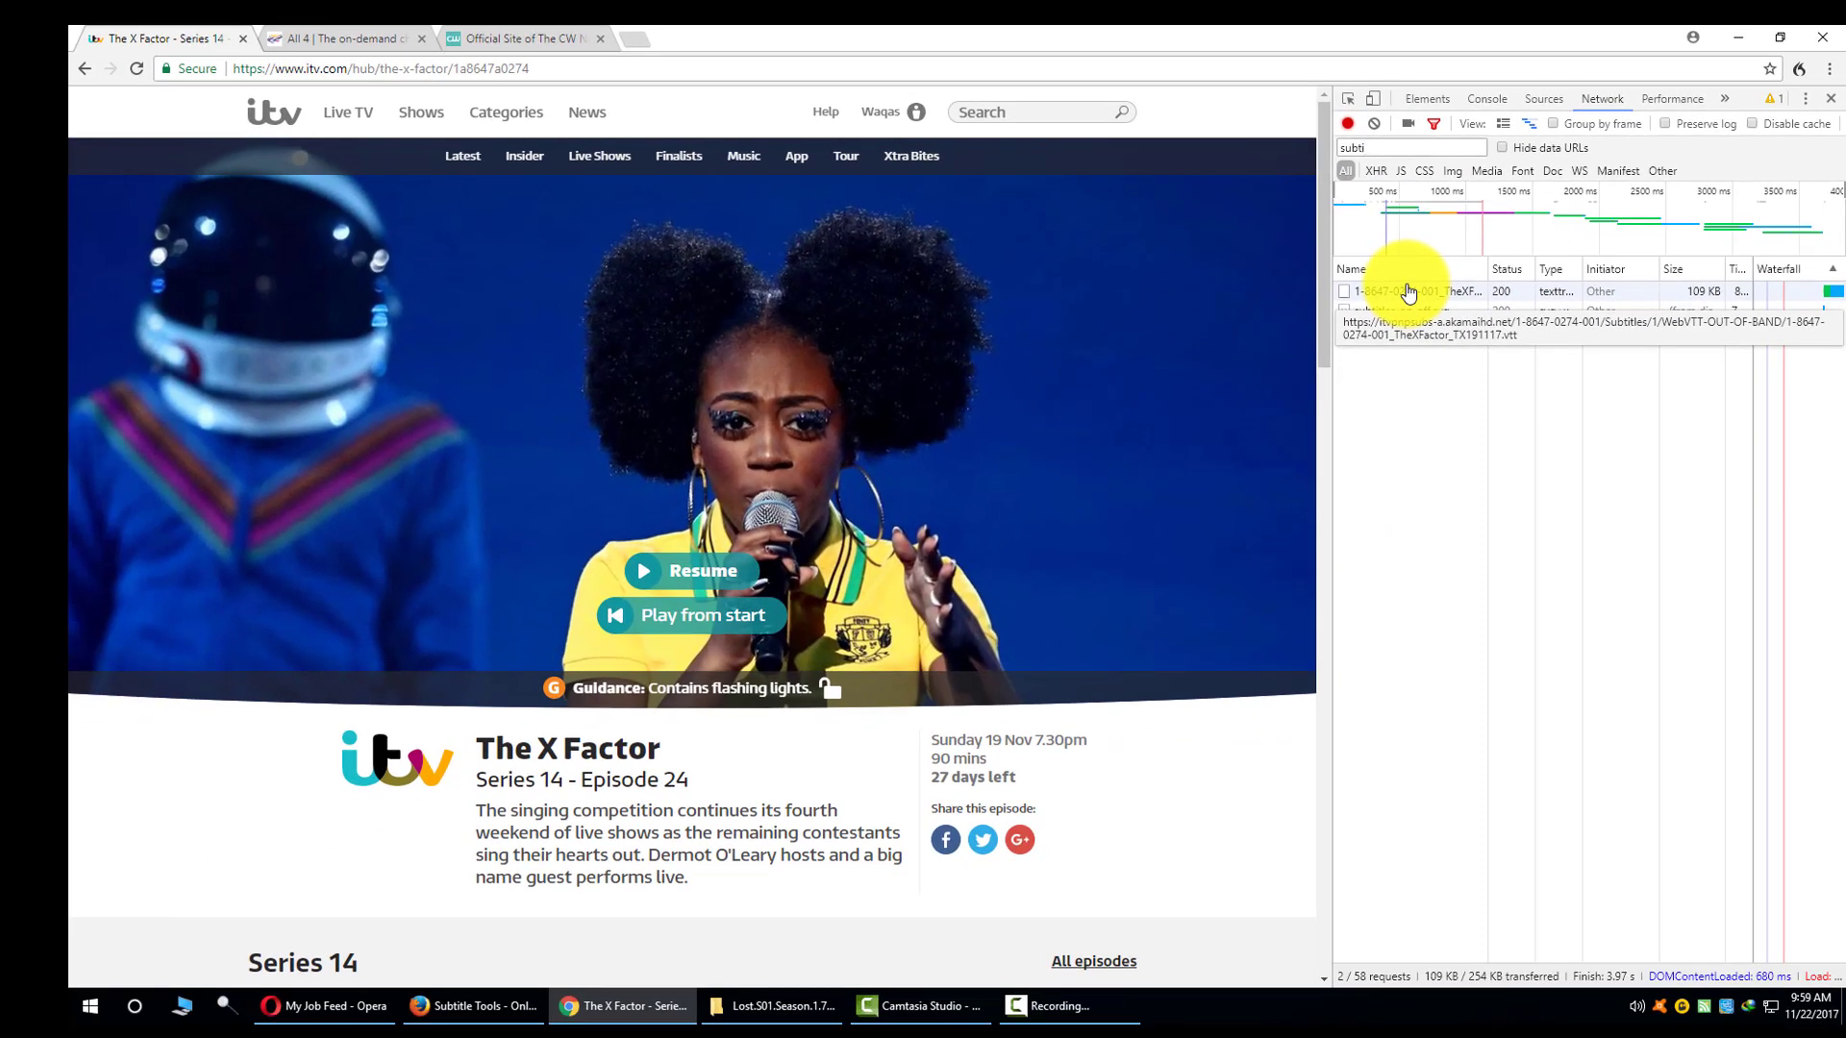
{"action": "right_click", "coordinate": [1408, 292]}
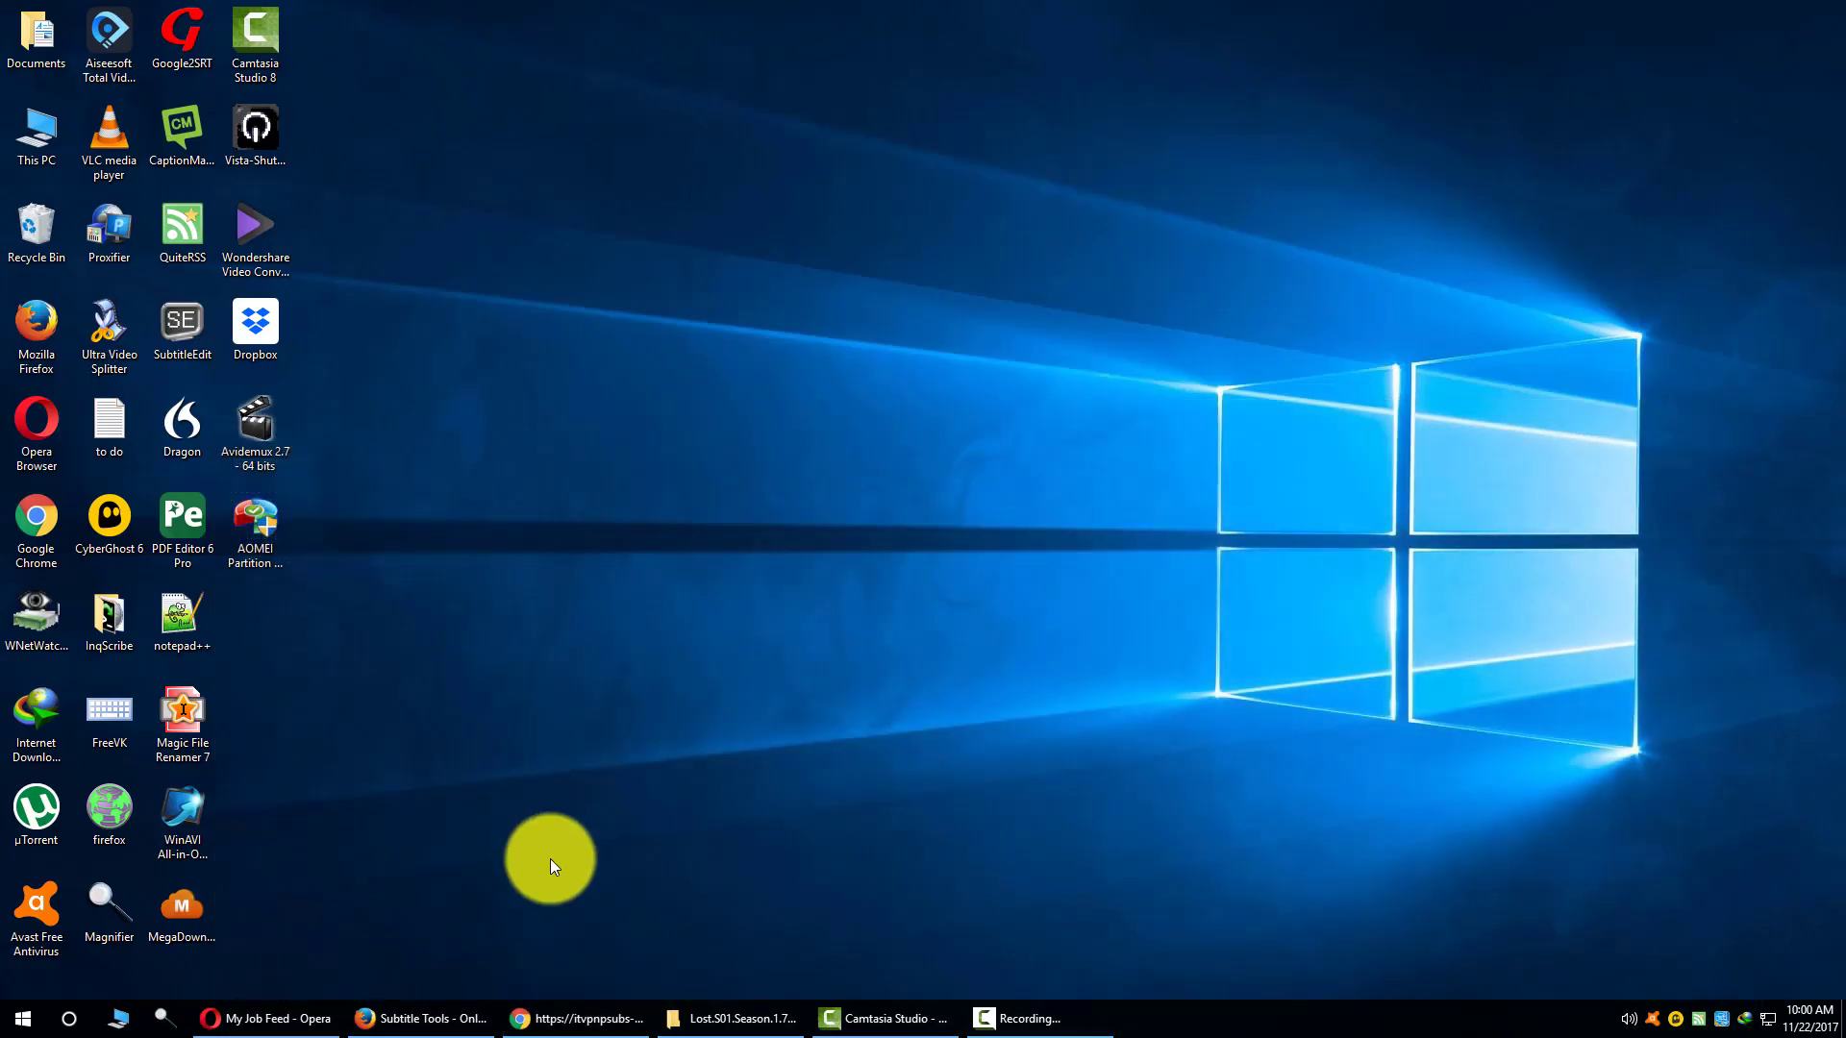
Step: Paste the copied WebVTT subtitles into a new desktop text document, close it, and return to Firefox
{"action": "right_click", "coordinate": [541, 857]}
{"action": "mouse_move", "coordinate": [585, 793]}
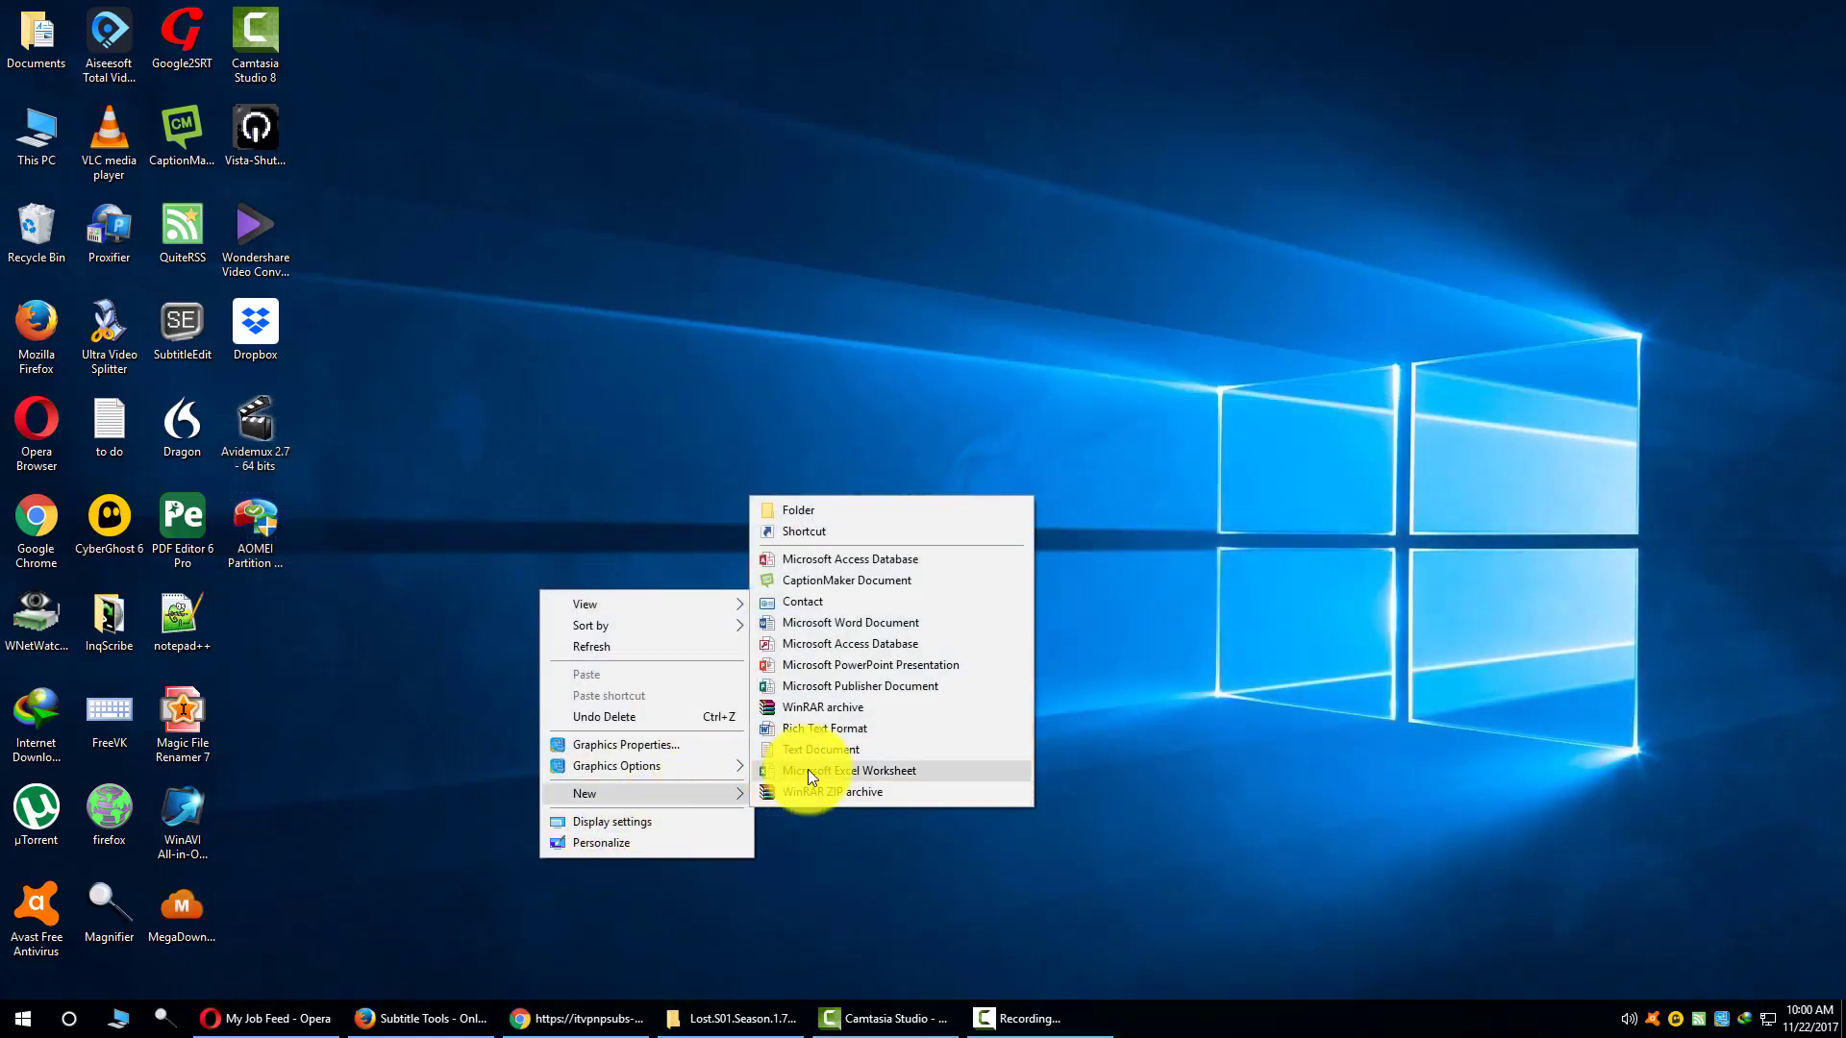
{"action": "left_click", "coordinate": [774, 748]}
{"action": "double_click", "coordinate": [548, 910]}
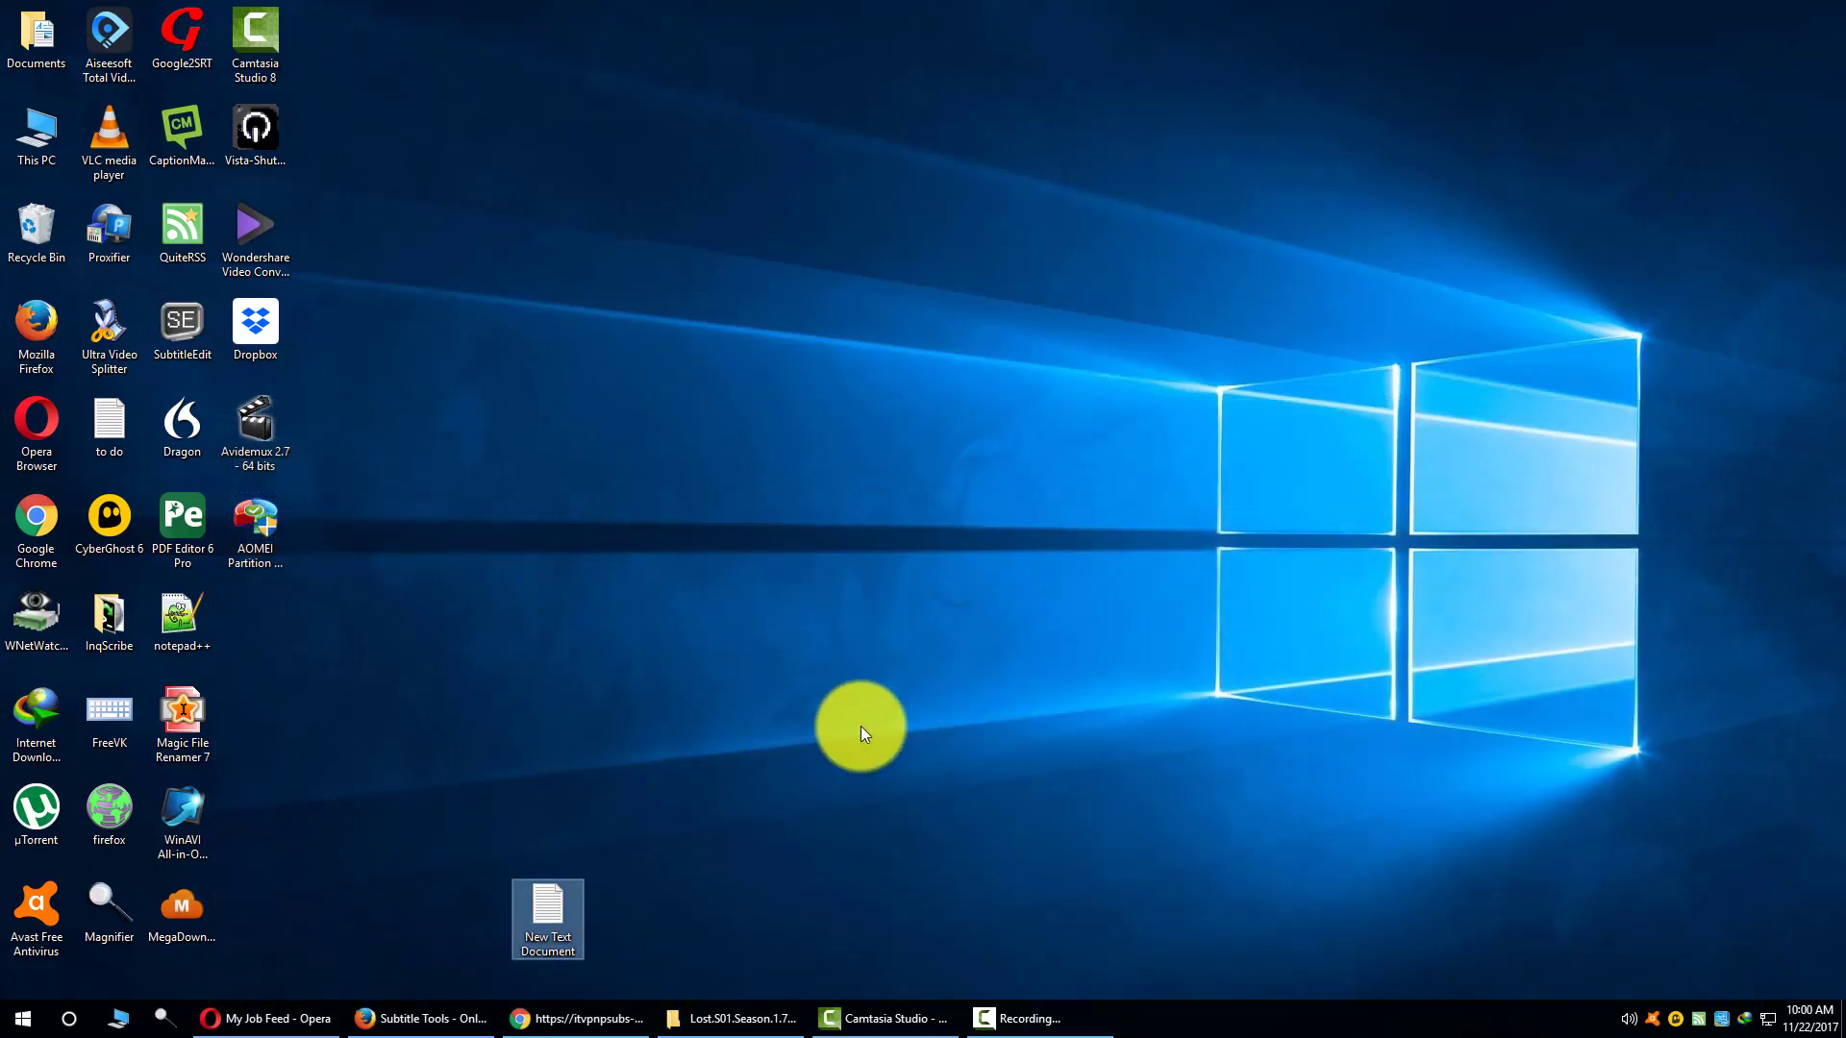
{"action": "key", "text": "ctrl+v"}
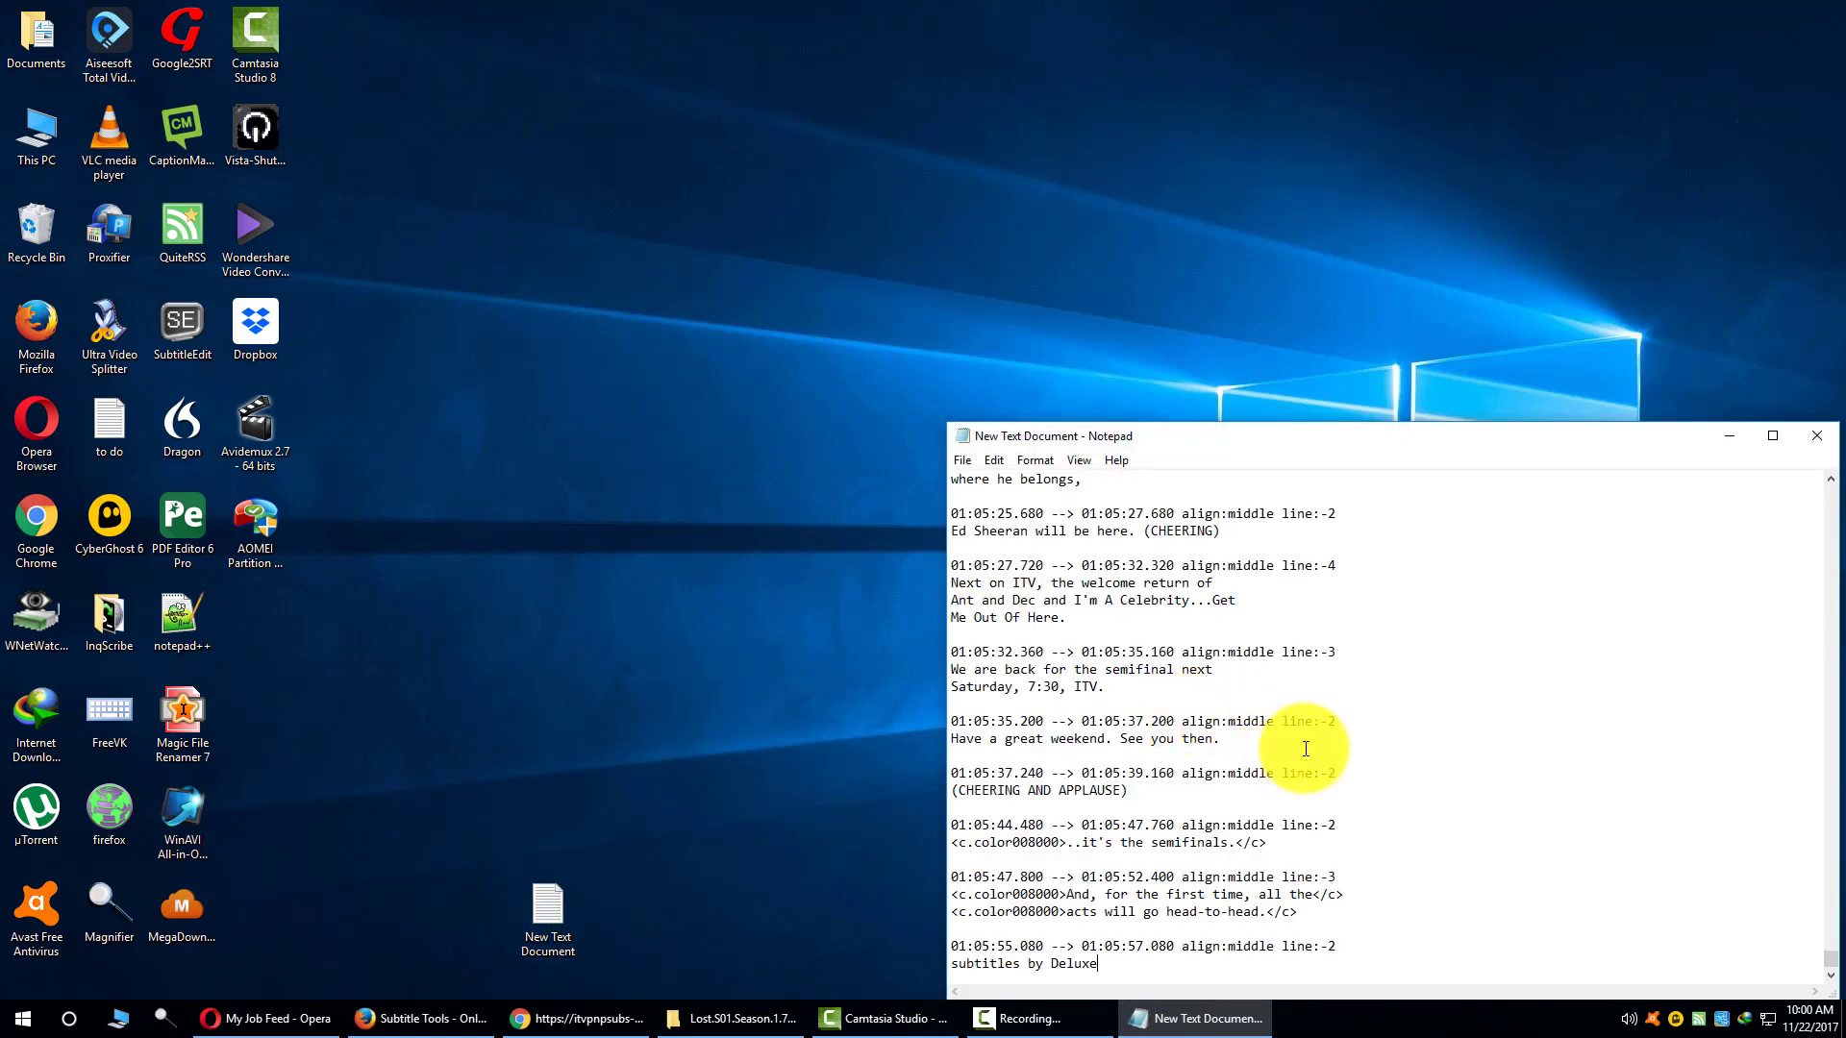
{"action": "left_click", "coordinate": [1816, 437]}
{"action": "left_click", "coordinate": [418, 1018]}
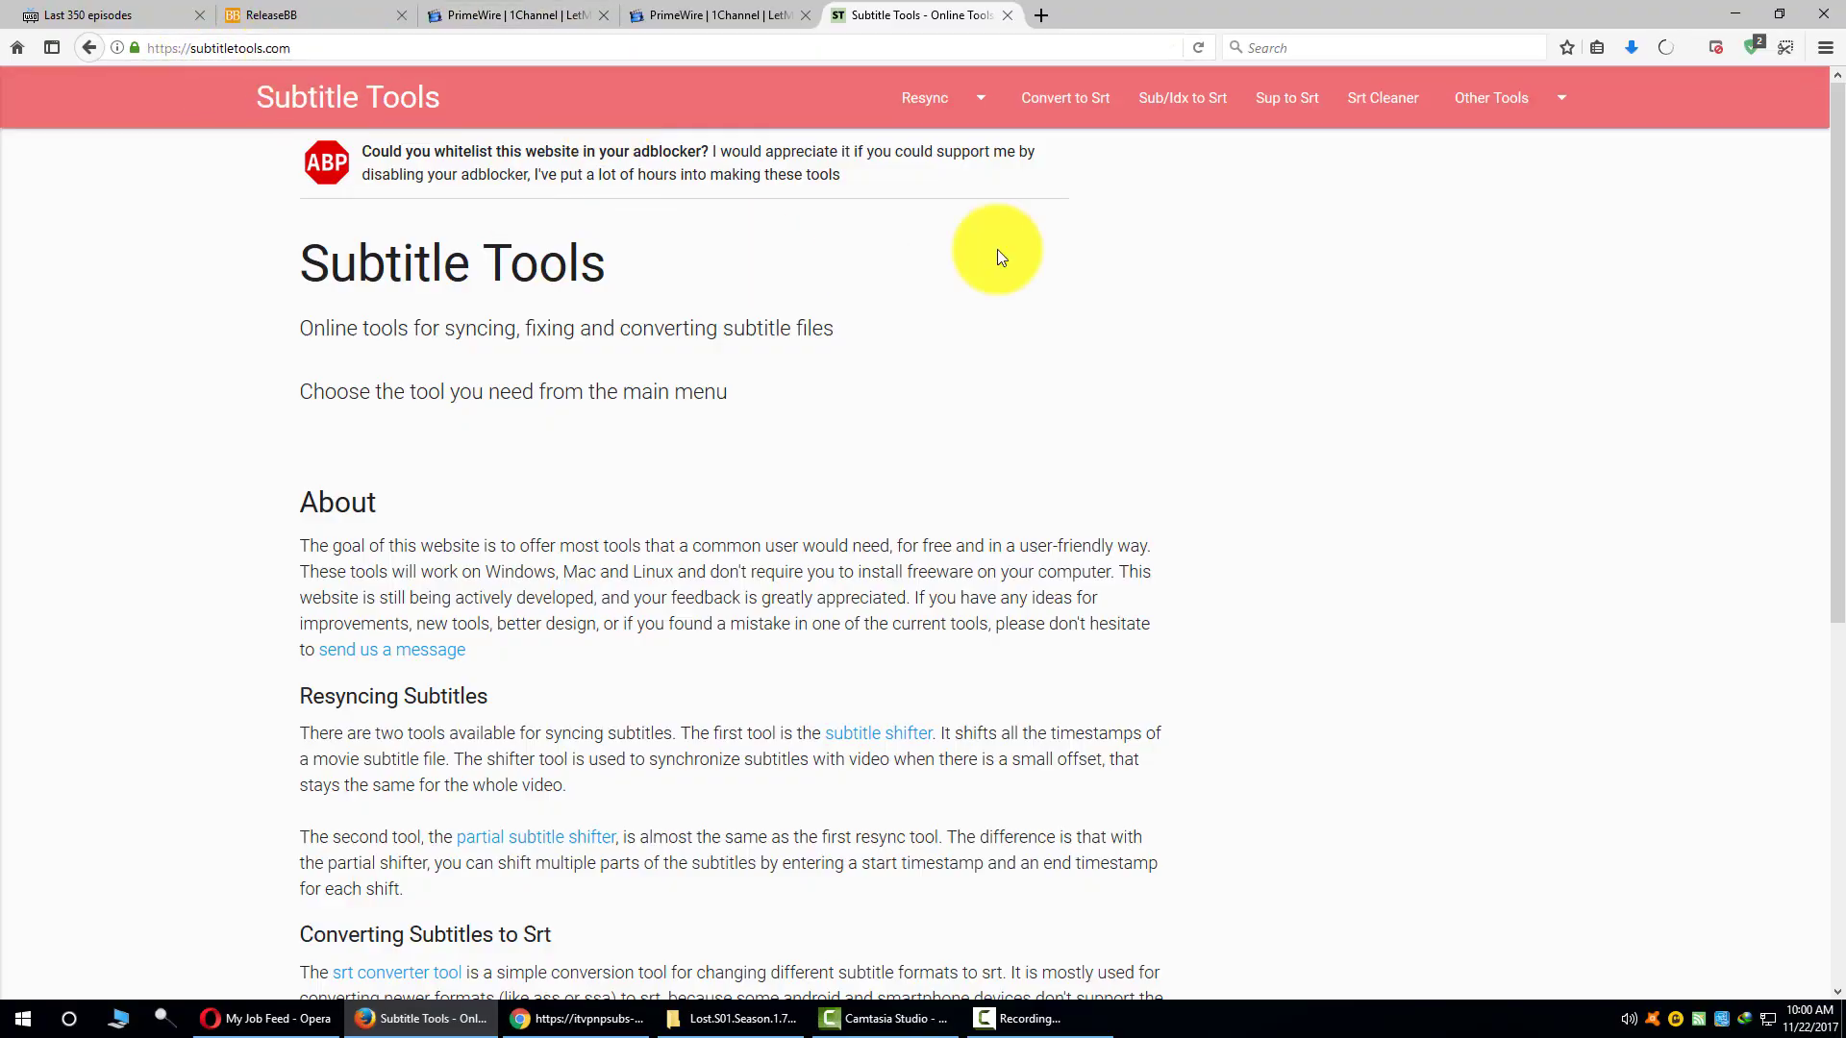
Step: Upload New Text Document on Subtitle Tools' Convert to SRT page and convert it
{"action": "left_click", "coordinate": [1082, 114]}
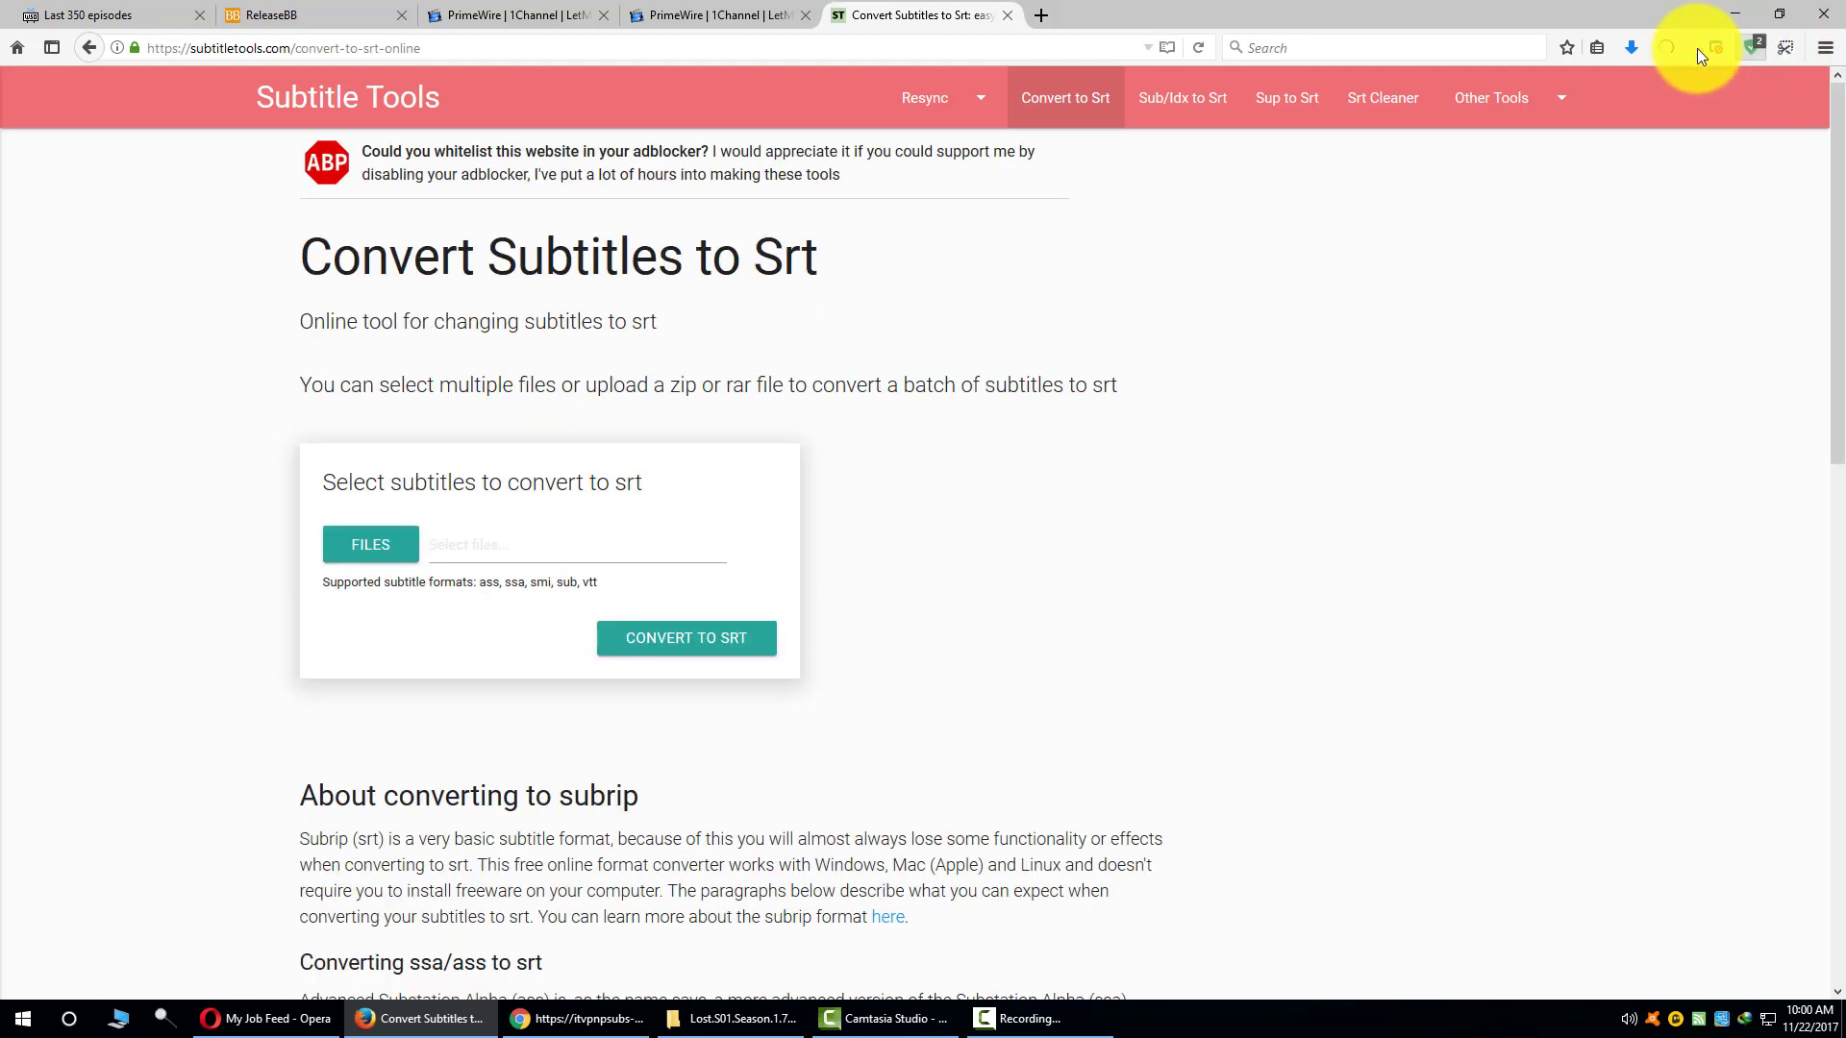
{"action": "left_click", "coordinate": [375, 543]}
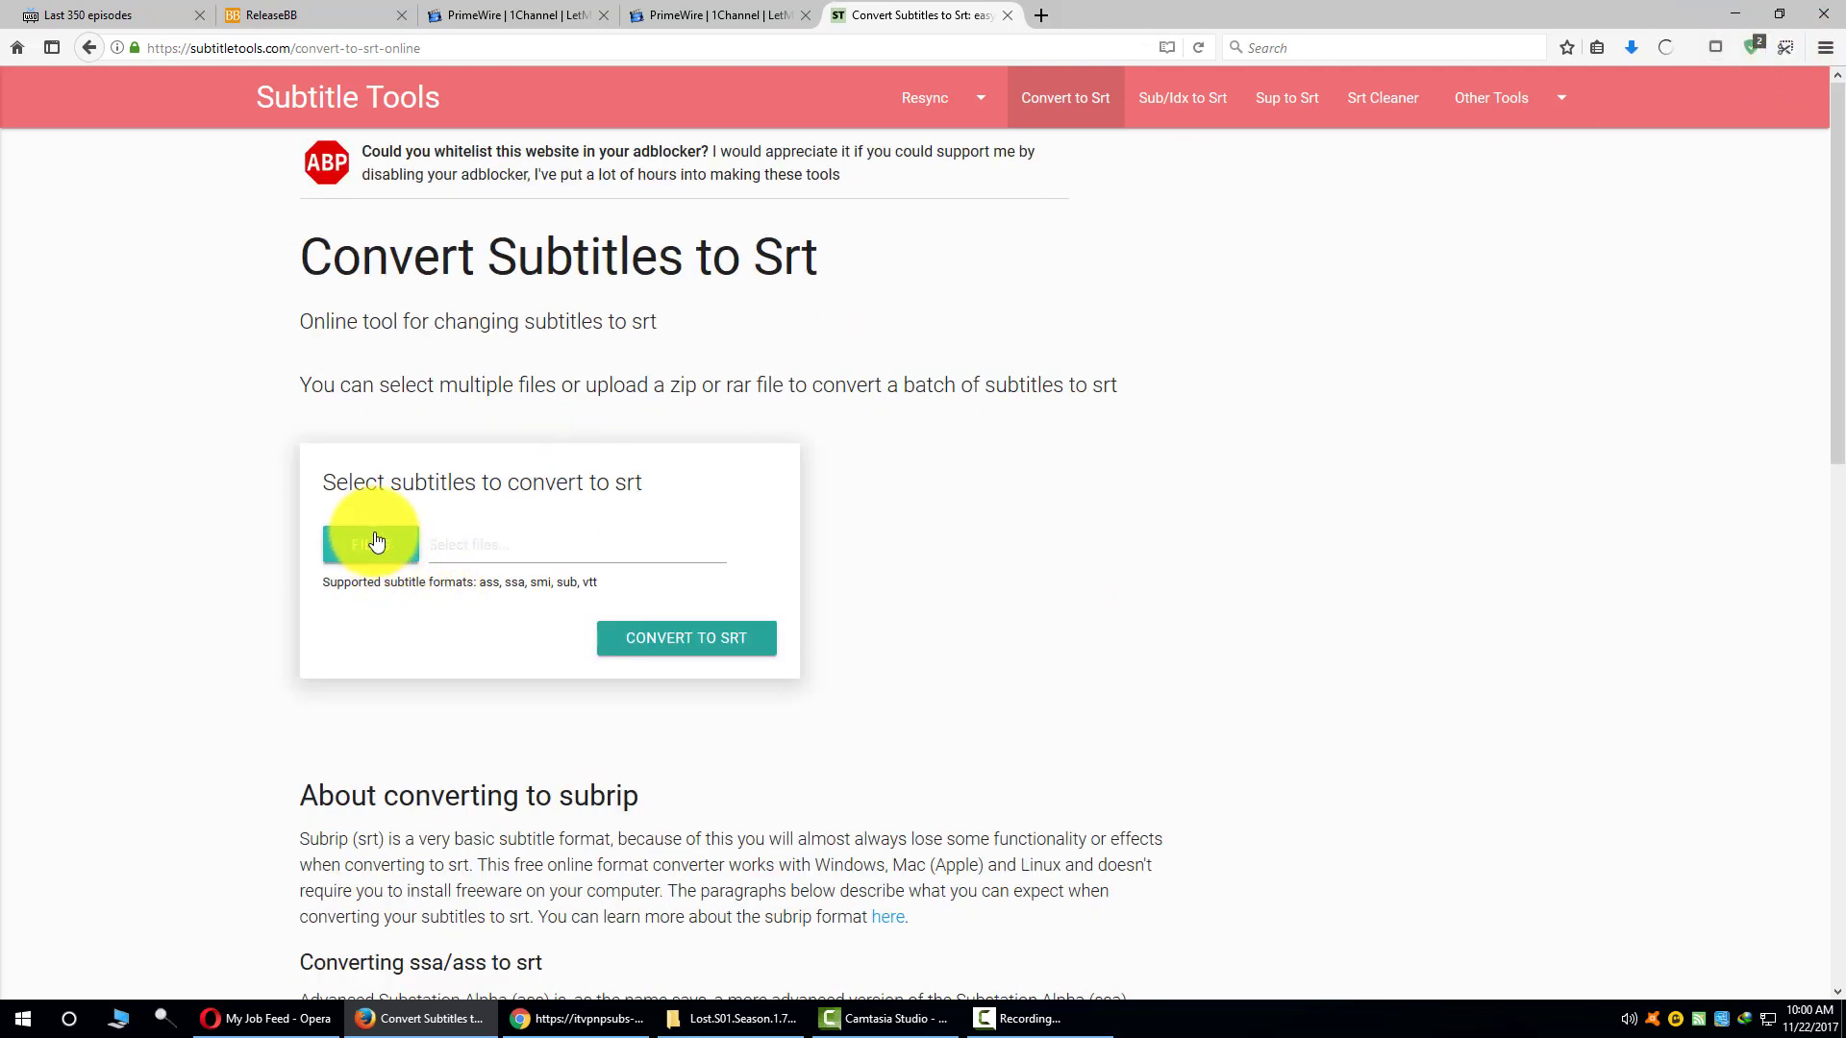
{"action": "double_click", "coordinate": [579, 289]}
{"action": "left_click", "coordinate": [701, 640]}
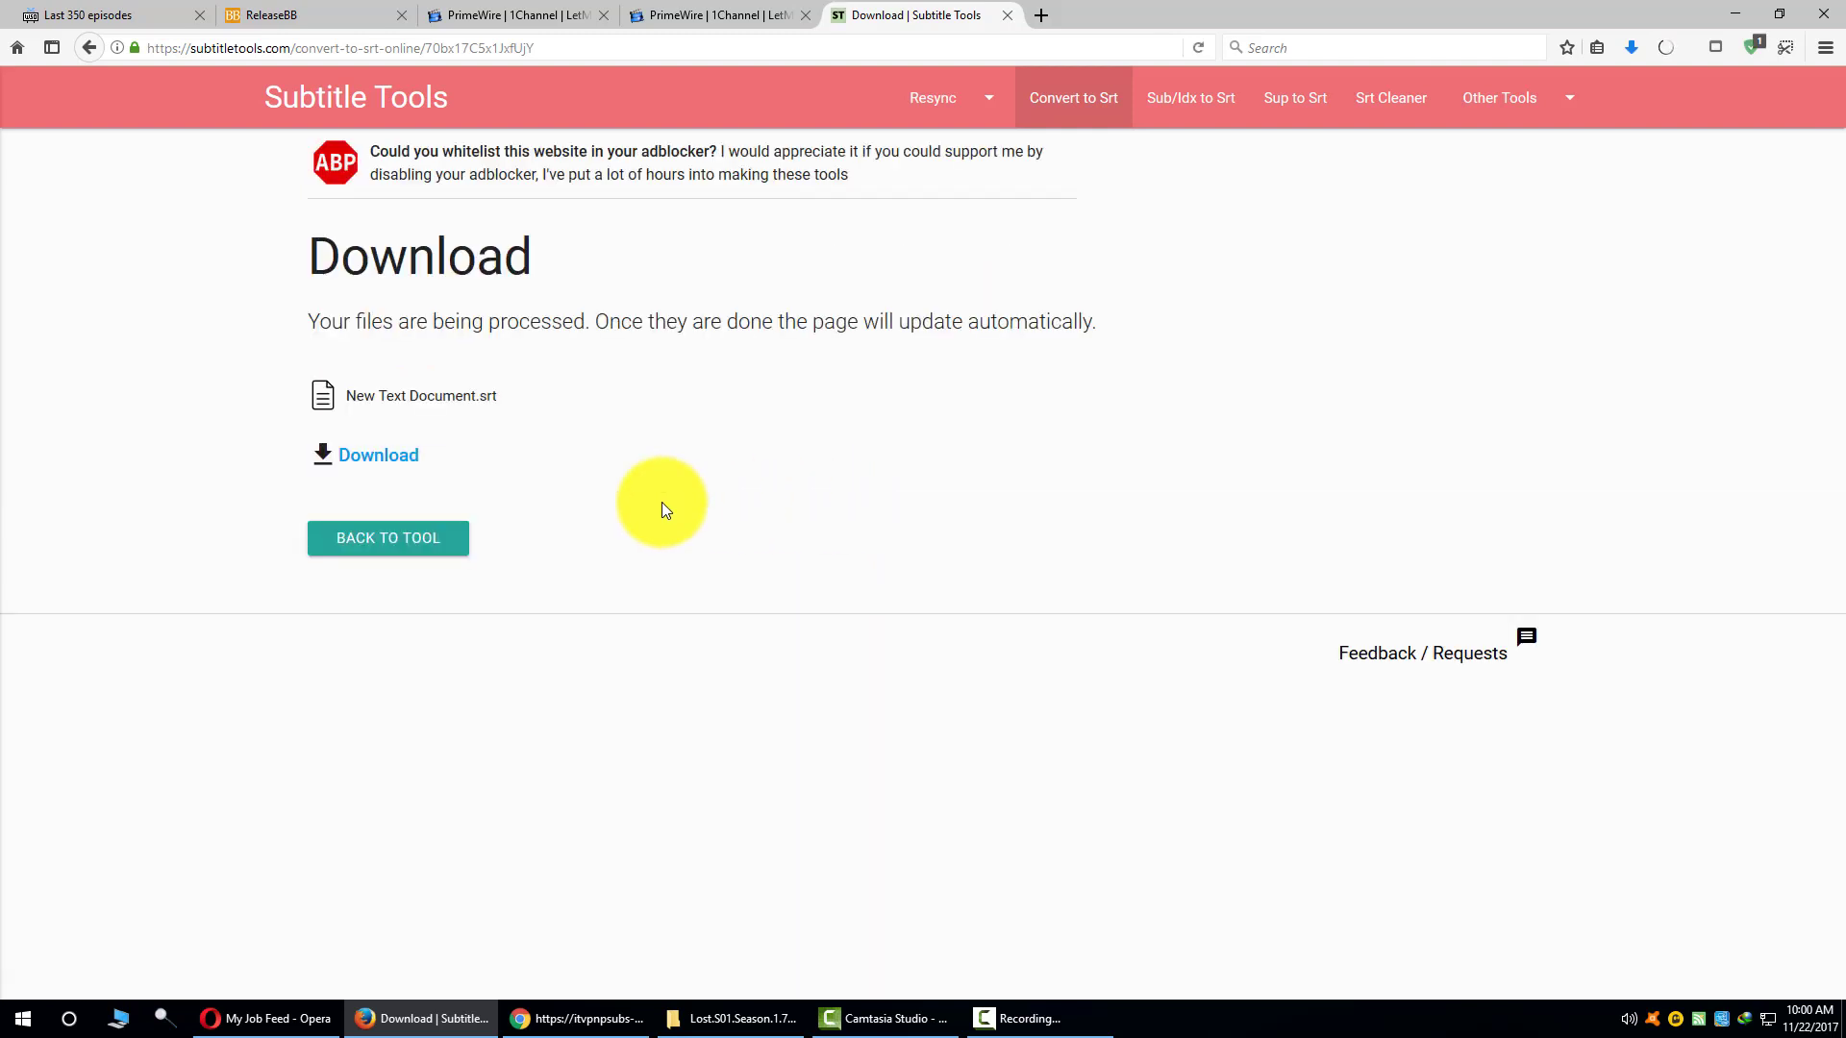
Step: Download the converted SRT file, choosing Save File in Firefox's dialog
{"action": "left_click", "coordinate": [400, 457]}
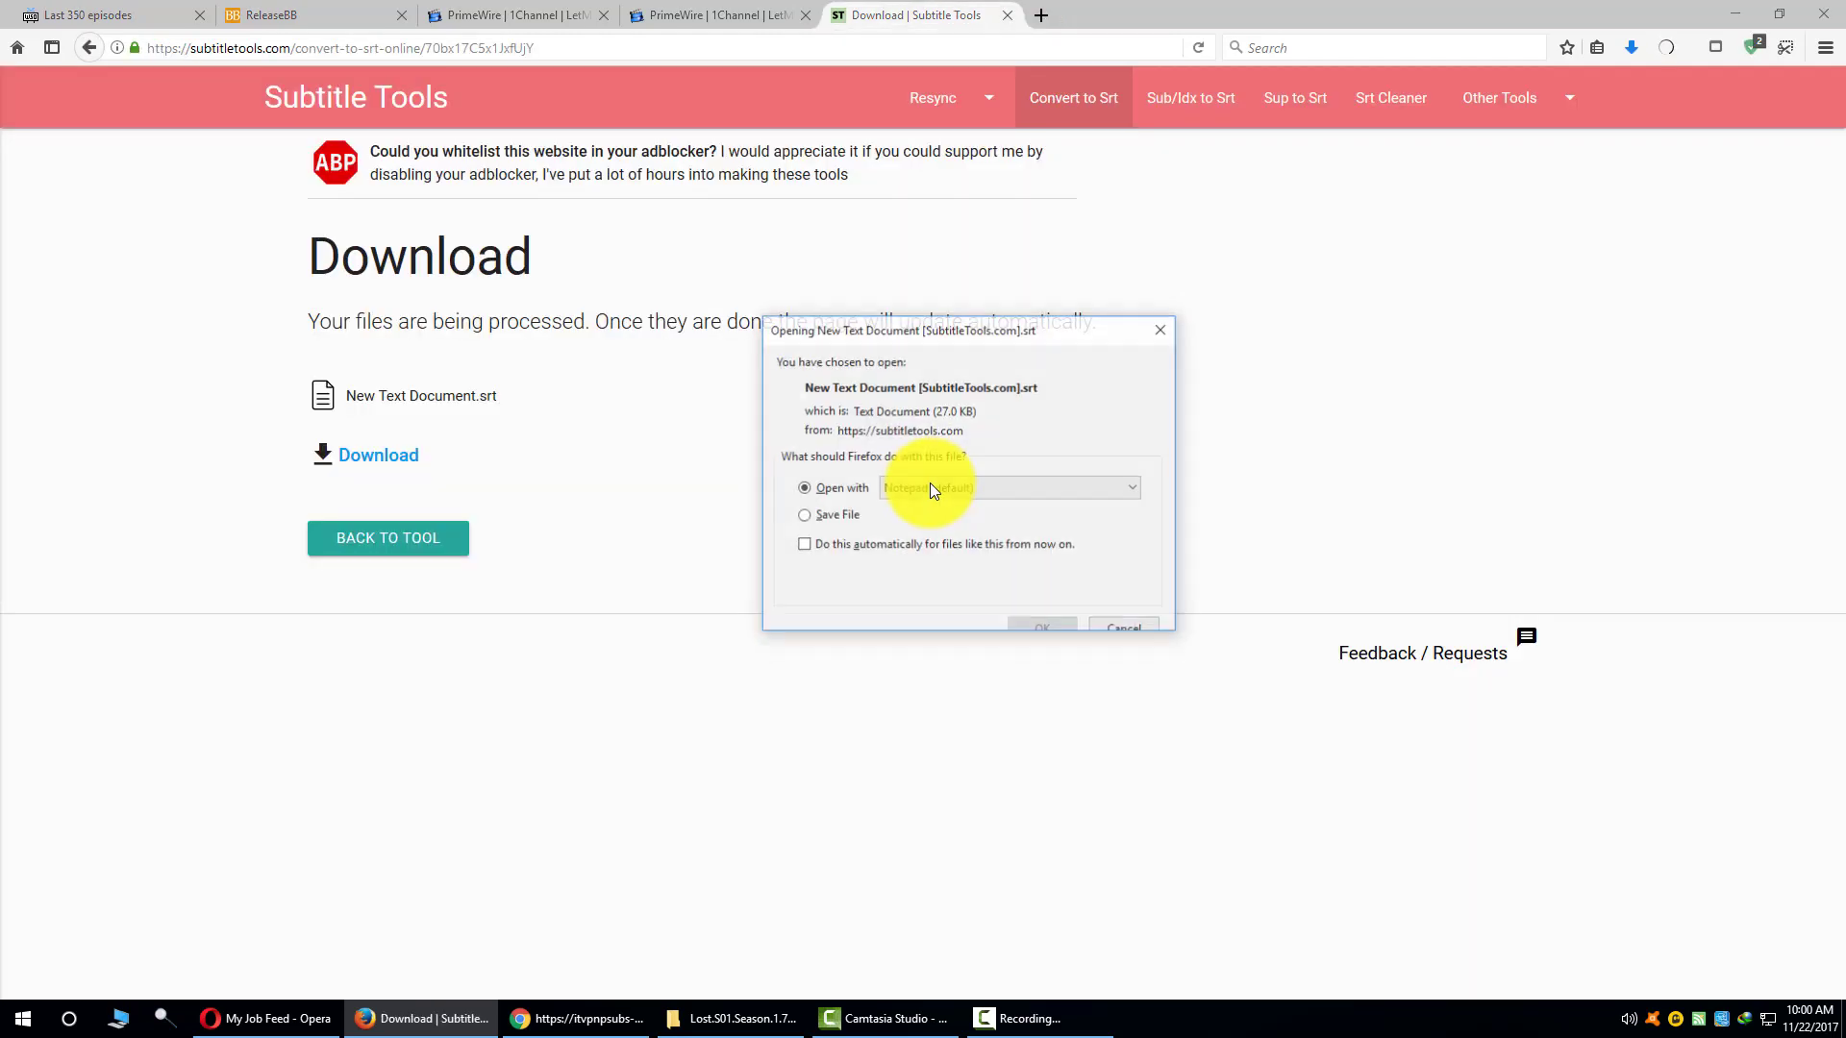
{"action": "left_click", "coordinate": [838, 520]}
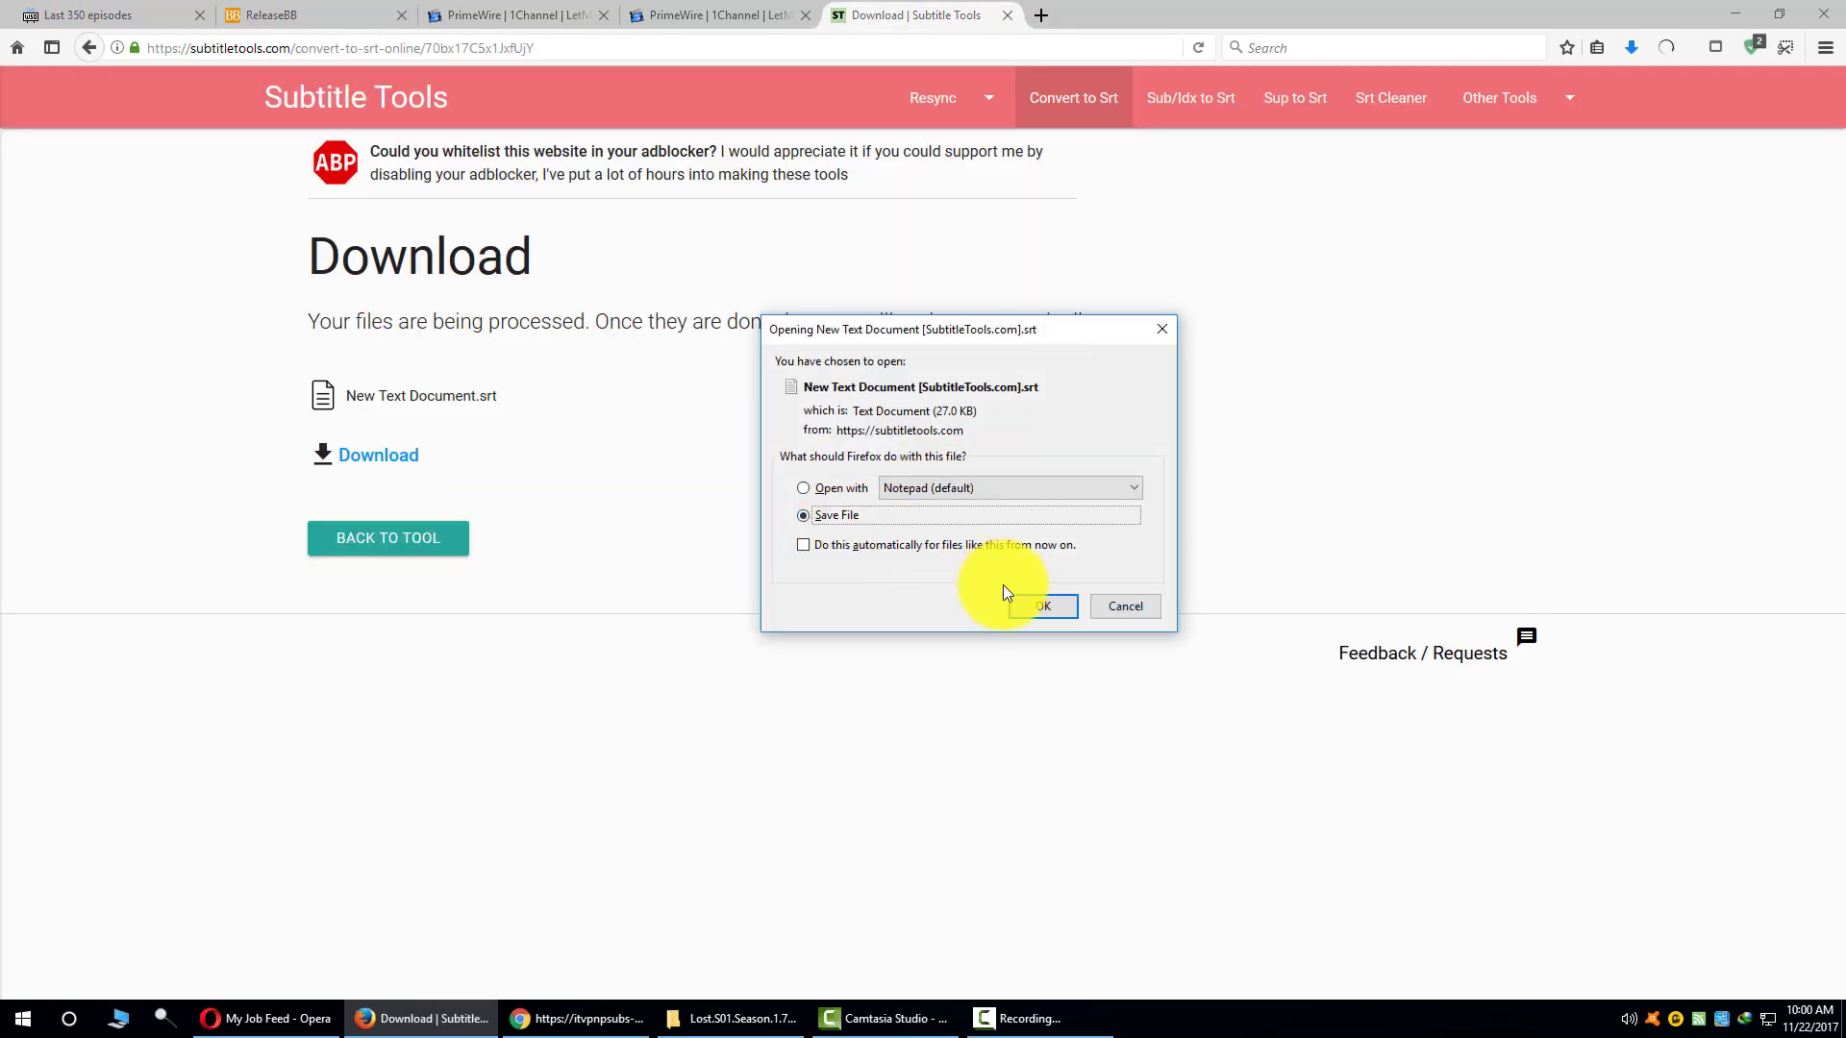
{"action": "left_click", "coordinate": [1030, 609]}
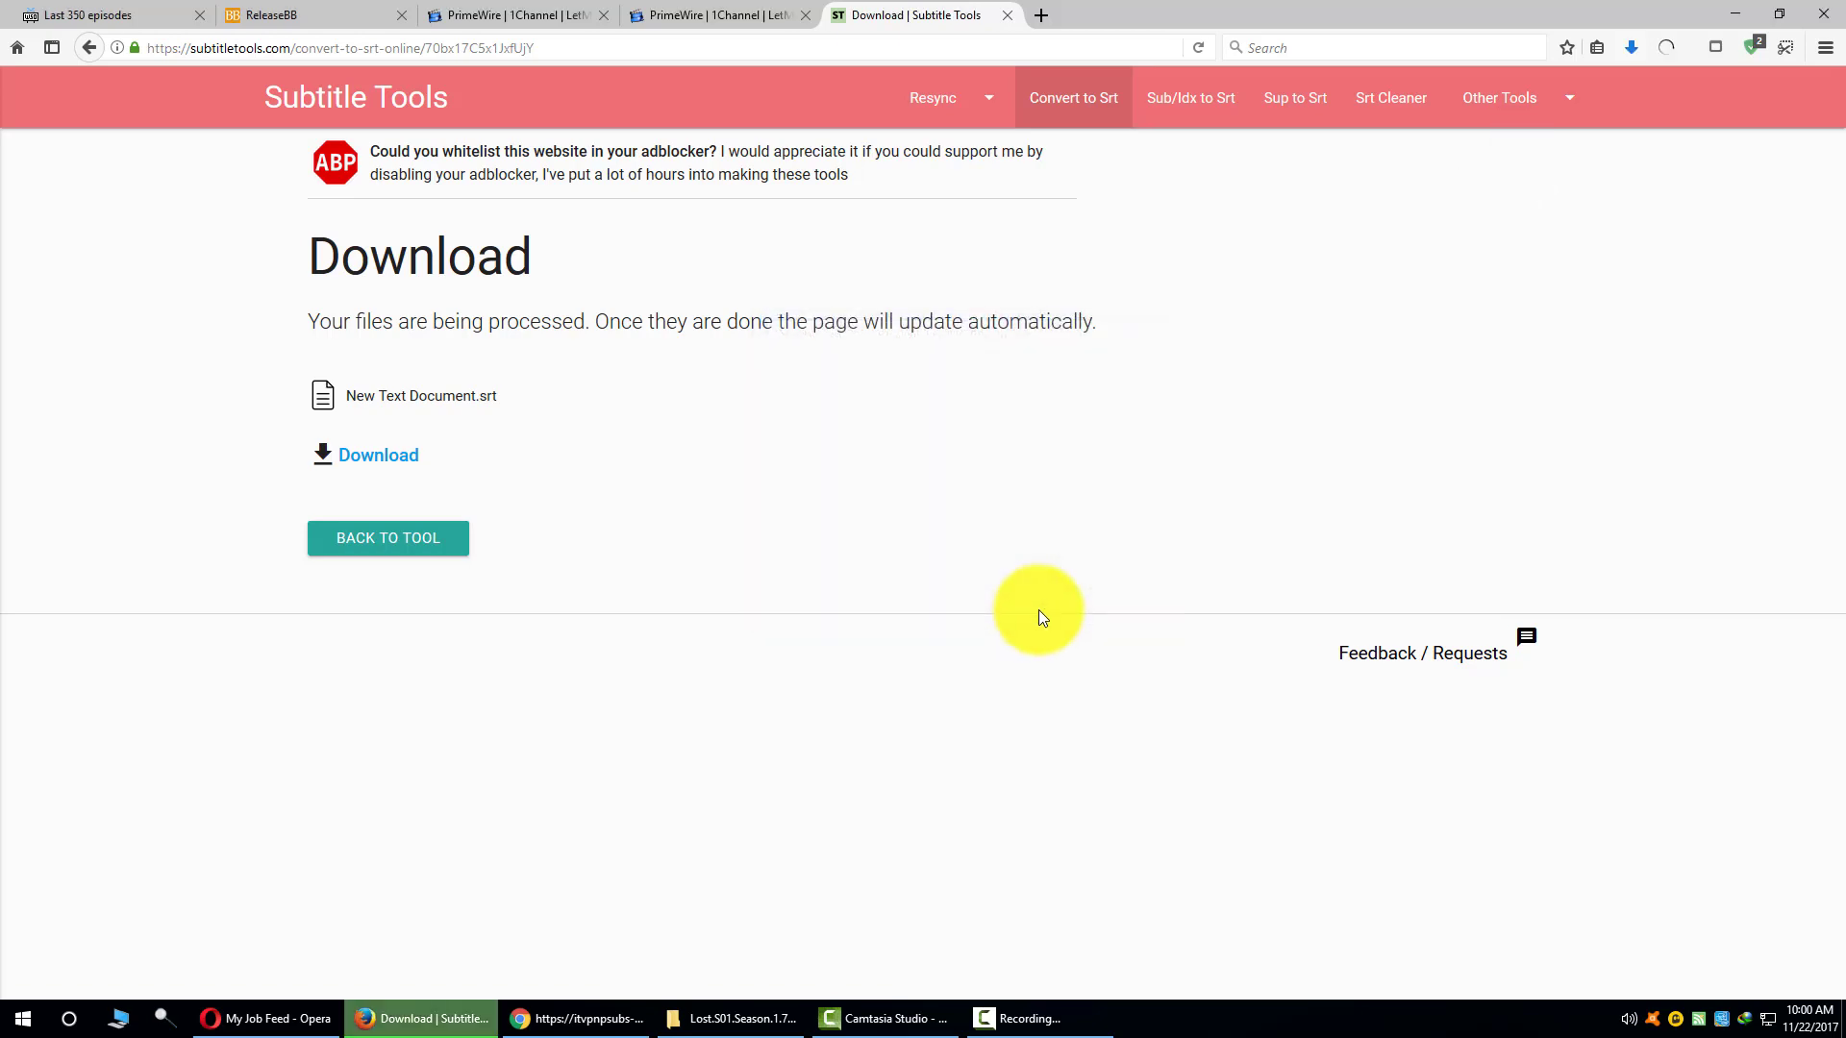
Step: Open the downloaded SRT file from the Downloads folder in Notepad
{"action": "left_click", "coordinate": [1745, 12]}
{"action": "double_click", "coordinate": [553, 909]}
{"action": "double_click", "coordinate": [42, 144]}
{"action": "double_click", "coordinate": [1000, 130]}
{"action": "left_click", "coordinate": [1508, 120]}
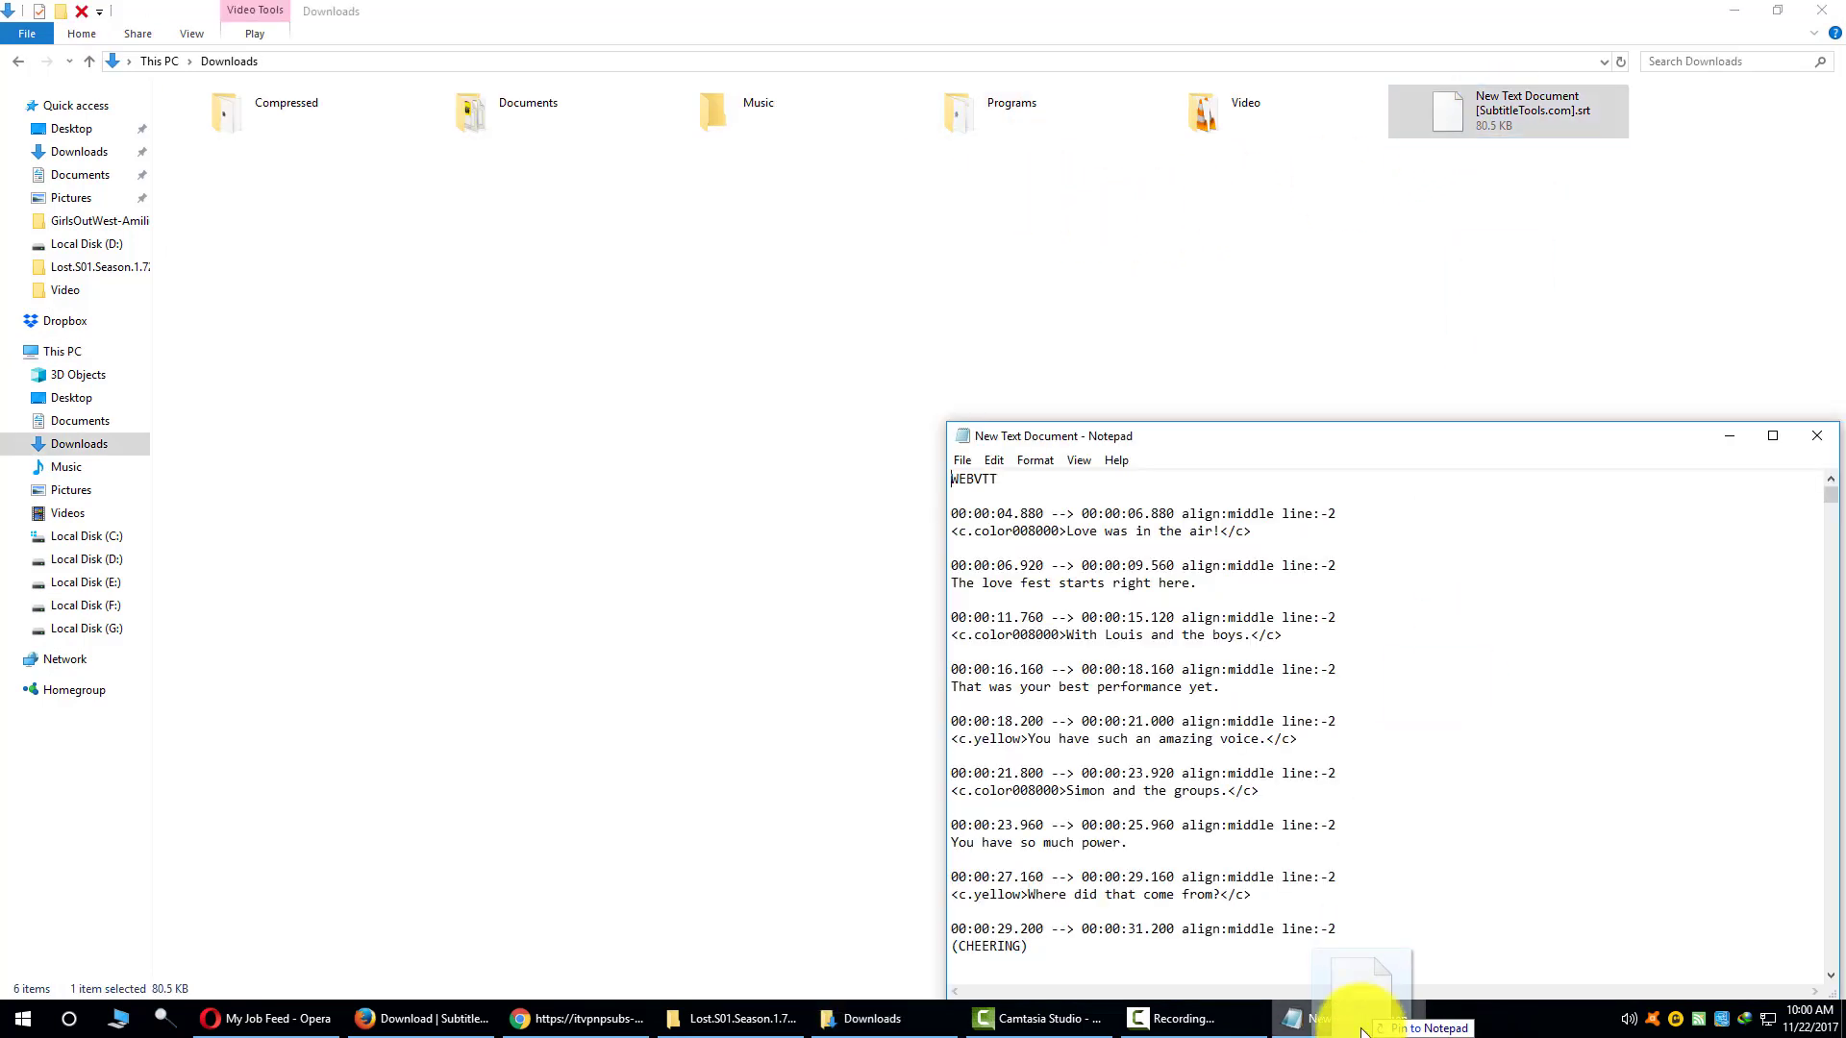
{"action": "left_click", "coordinate": [1351, 1017]}
Step: Scroll through the SRT's numbered subtitle cues, then close Notepad
{"action": "scroll", "coordinate": [1134, 616], "scroll_direction": "down", "scroll_amount": 7}
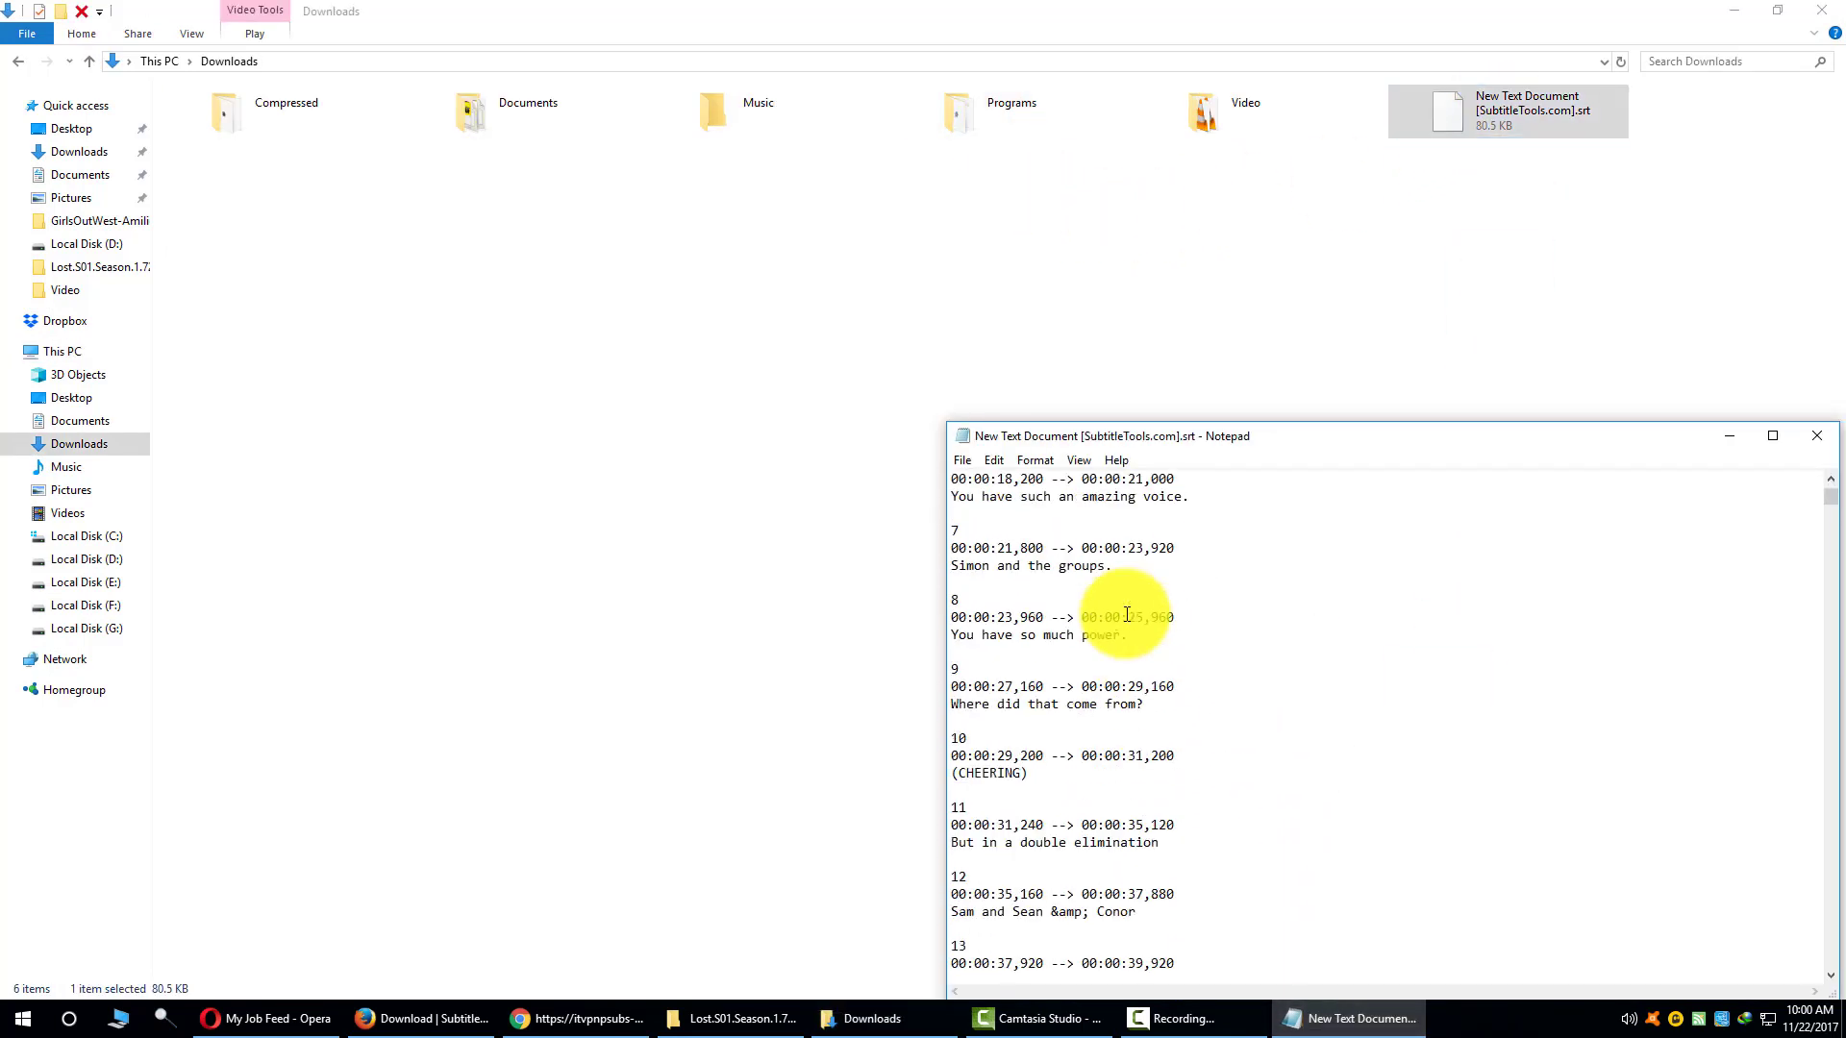
{"action": "scroll", "coordinate": [1131, 626], "scroll_direction": "down", "scroll_amount": 3}
{"action": "scroll", "coordinate": [1131, 626], "scroll_direction": "down", "scroll_amount": 7}
{"action": "scroll", "coordinate": [1132, 626], "scroll_direction": "down", "scroll_amount": 4}
{"action": "scroll", "coordinate": [1153, 635], "scroll_direction": "down", "scroll_amount": 4}
{"action": "scroll", "coordinate": [1249, 637], "scroll_direction": "down", "scroll_amount": 4}
{"action": "scroll", "coordinate": [1404, 634], "scroll_direction": "up", "scroll_amount": 7}
{"action": "scroll", "coordinate": [1430, 627], "scroll_direction": "up", "scroll_amount": 7}
{"action": "scroll", "coordinate": [1433, 627], "scroll_direction": "up", "scroll_amount": 5}
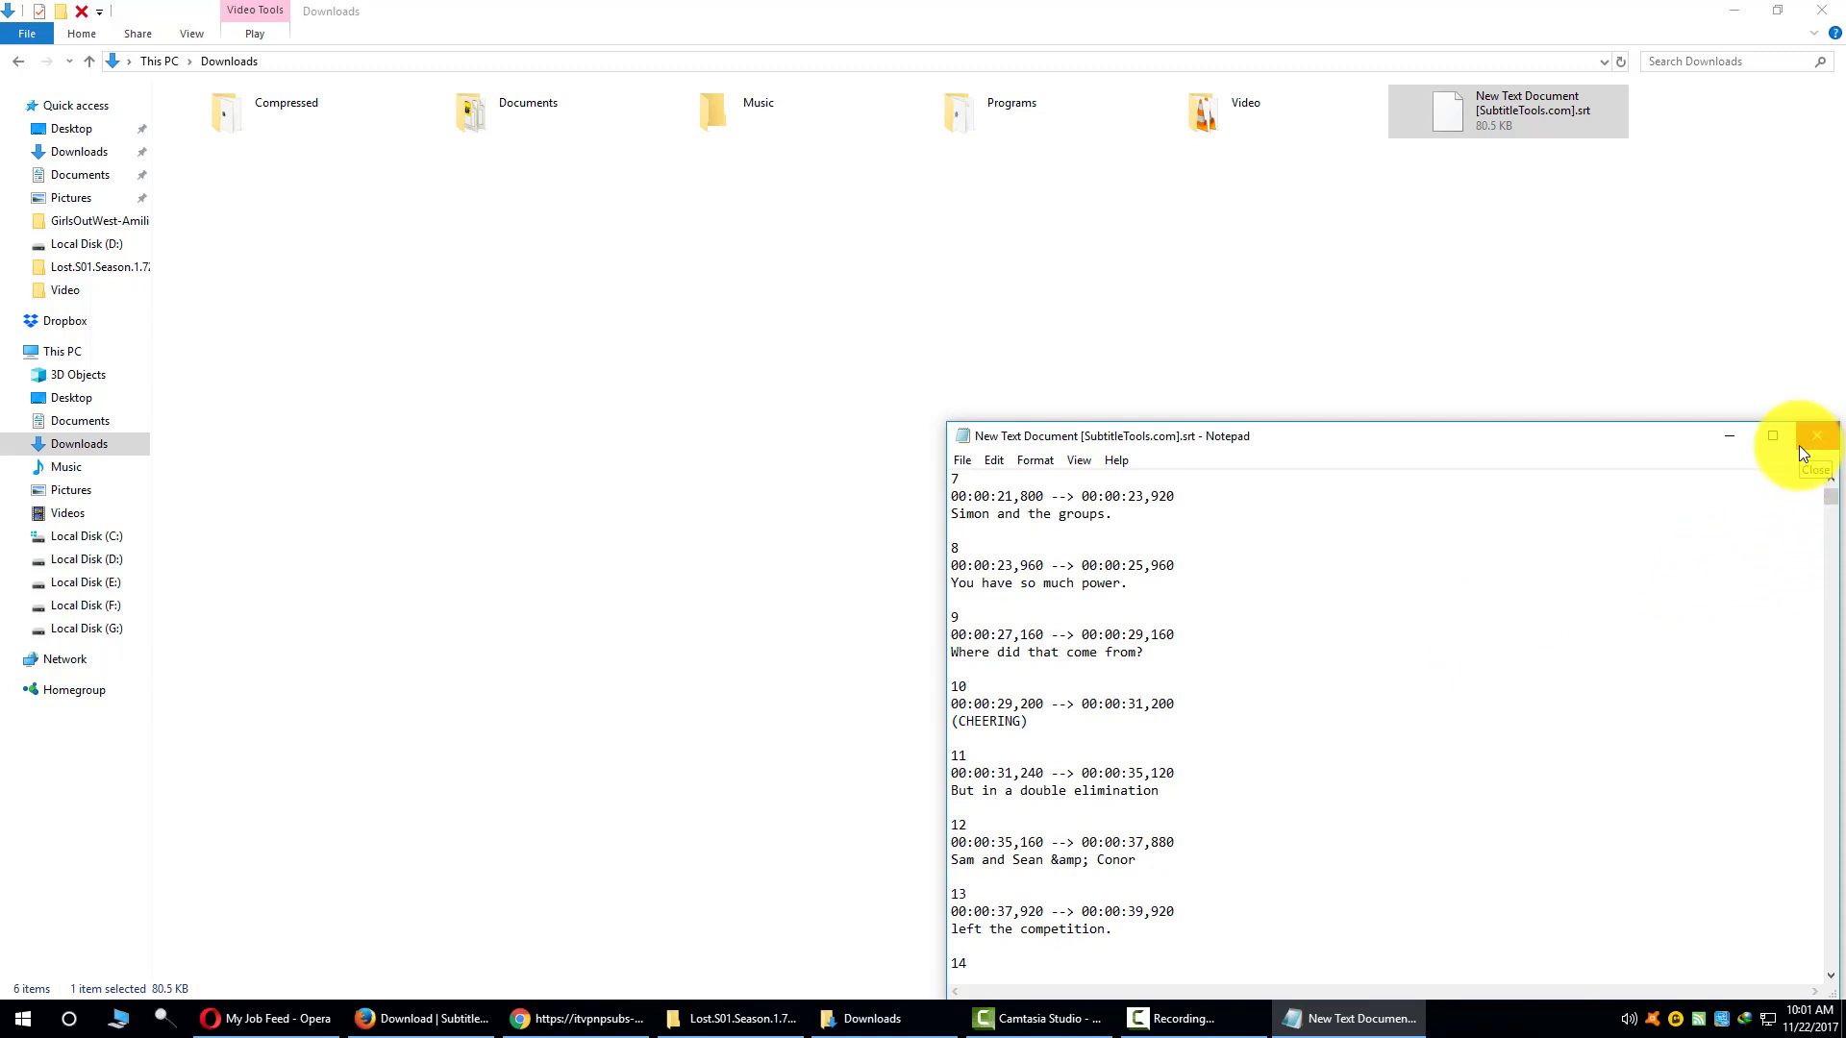
{"action": "left_click", "coordinate": [1800, 448]}
Step: Start The Truth About Muslim Marriage on All 4, accepting the age guidance
{"action": "left_click", "coordinate": [1725, 10]}
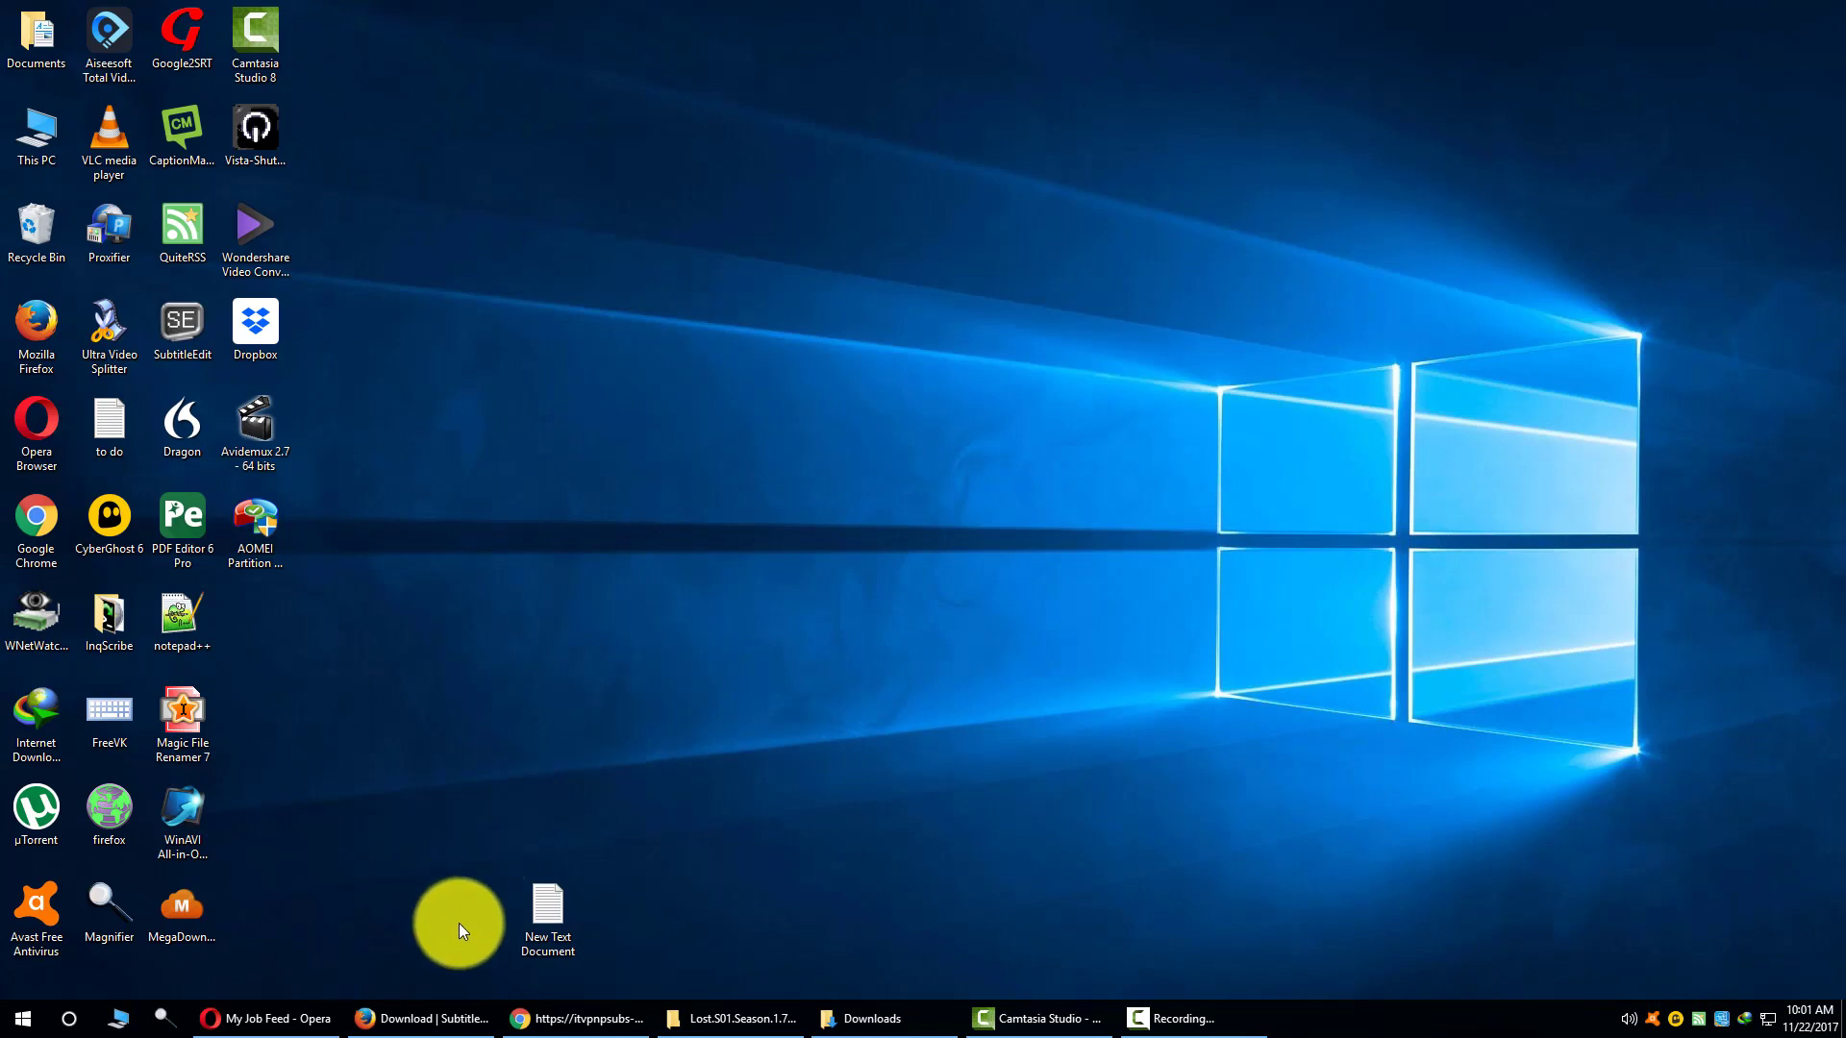
{"action": "left_click", "coordinate": [571, 1021]}
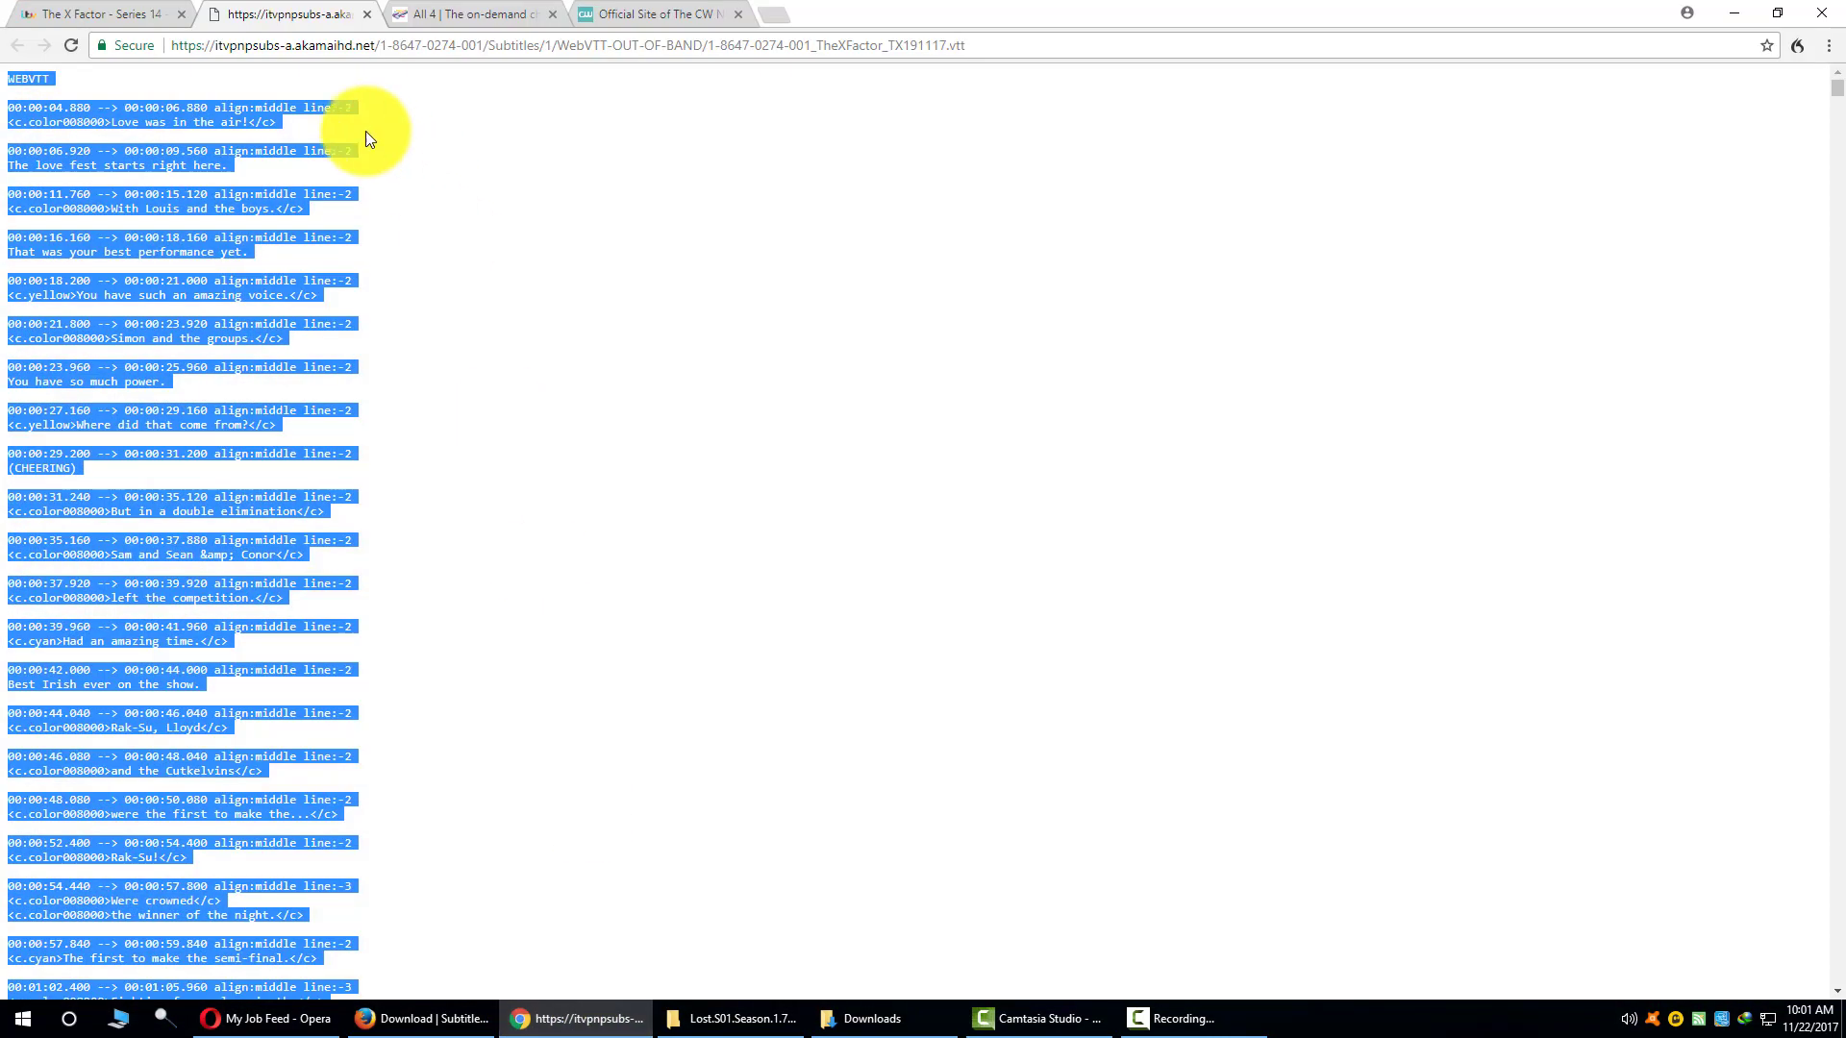
{"action": "left_click", "coordinate": [471, 12]}
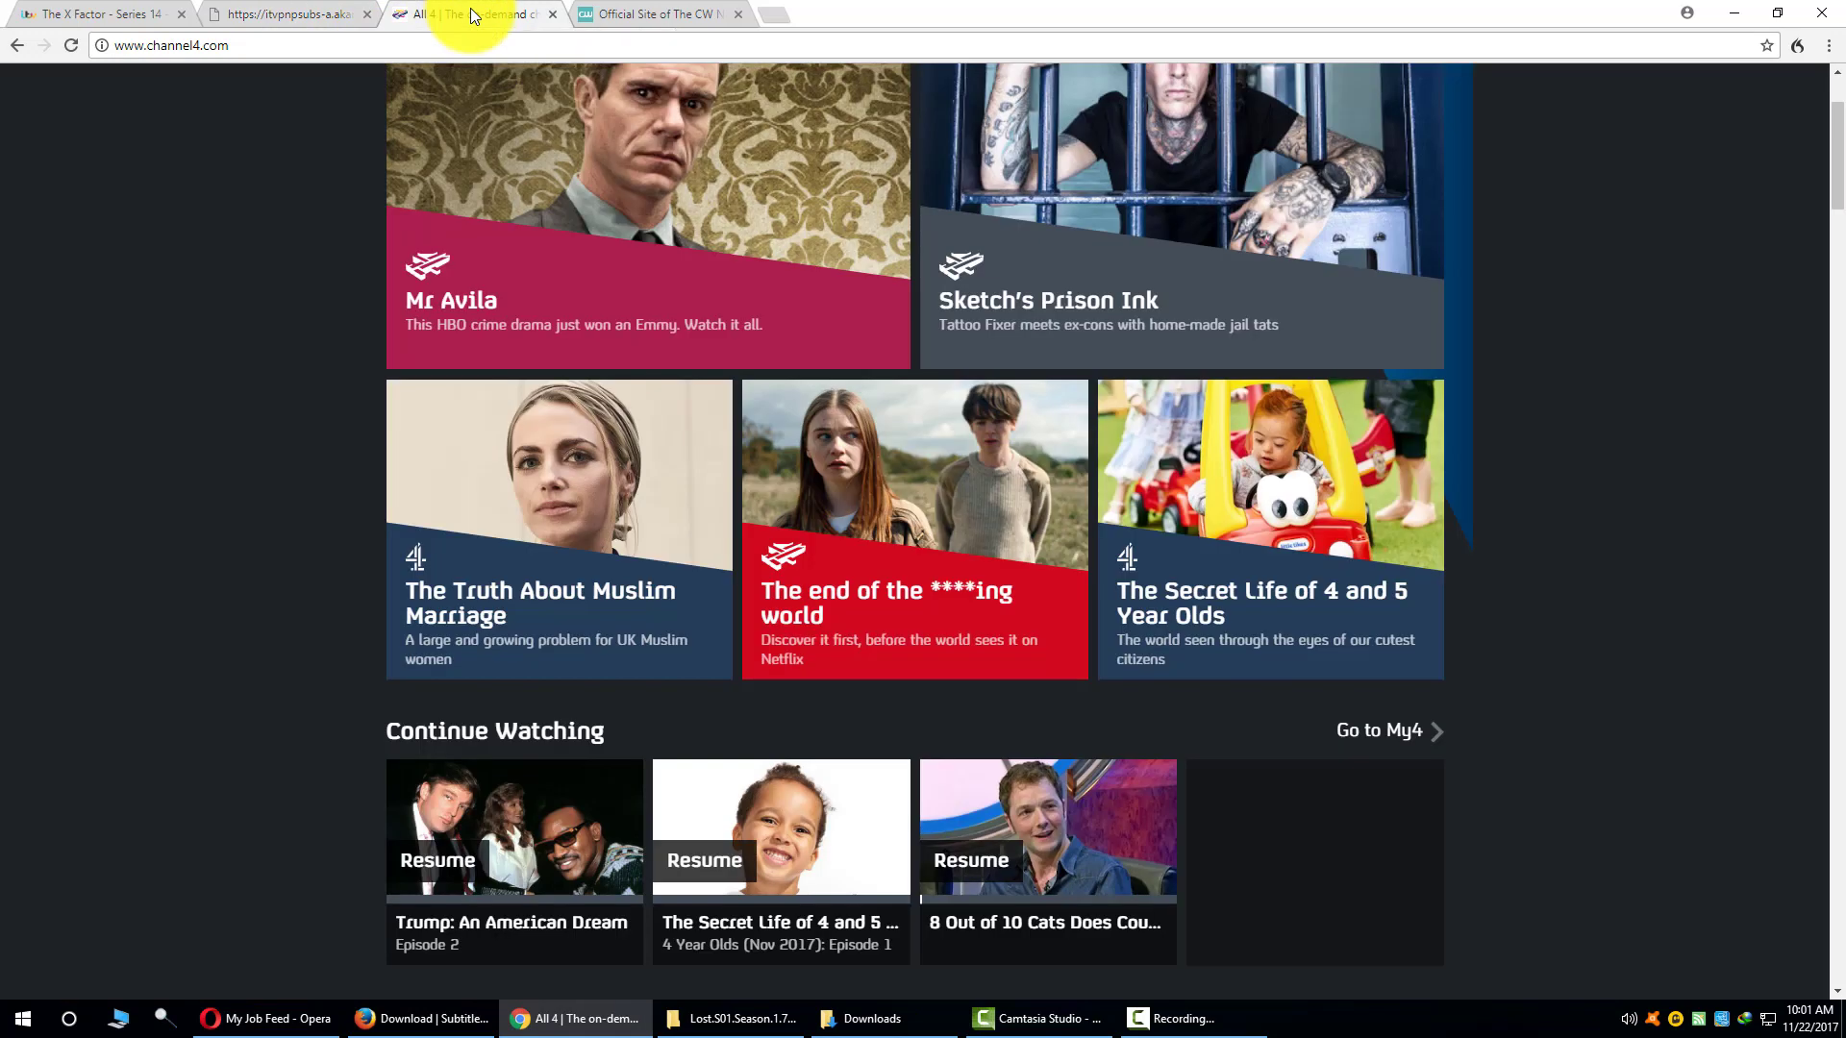
{"action": "scroll", "coordinate": [8, 562], "scroll_direction": "up", "scroll_amount": 2}
{"action": "scroll", "coordinate": [9, 561], "scroll_direction": "down", "scroll_amount": 2}
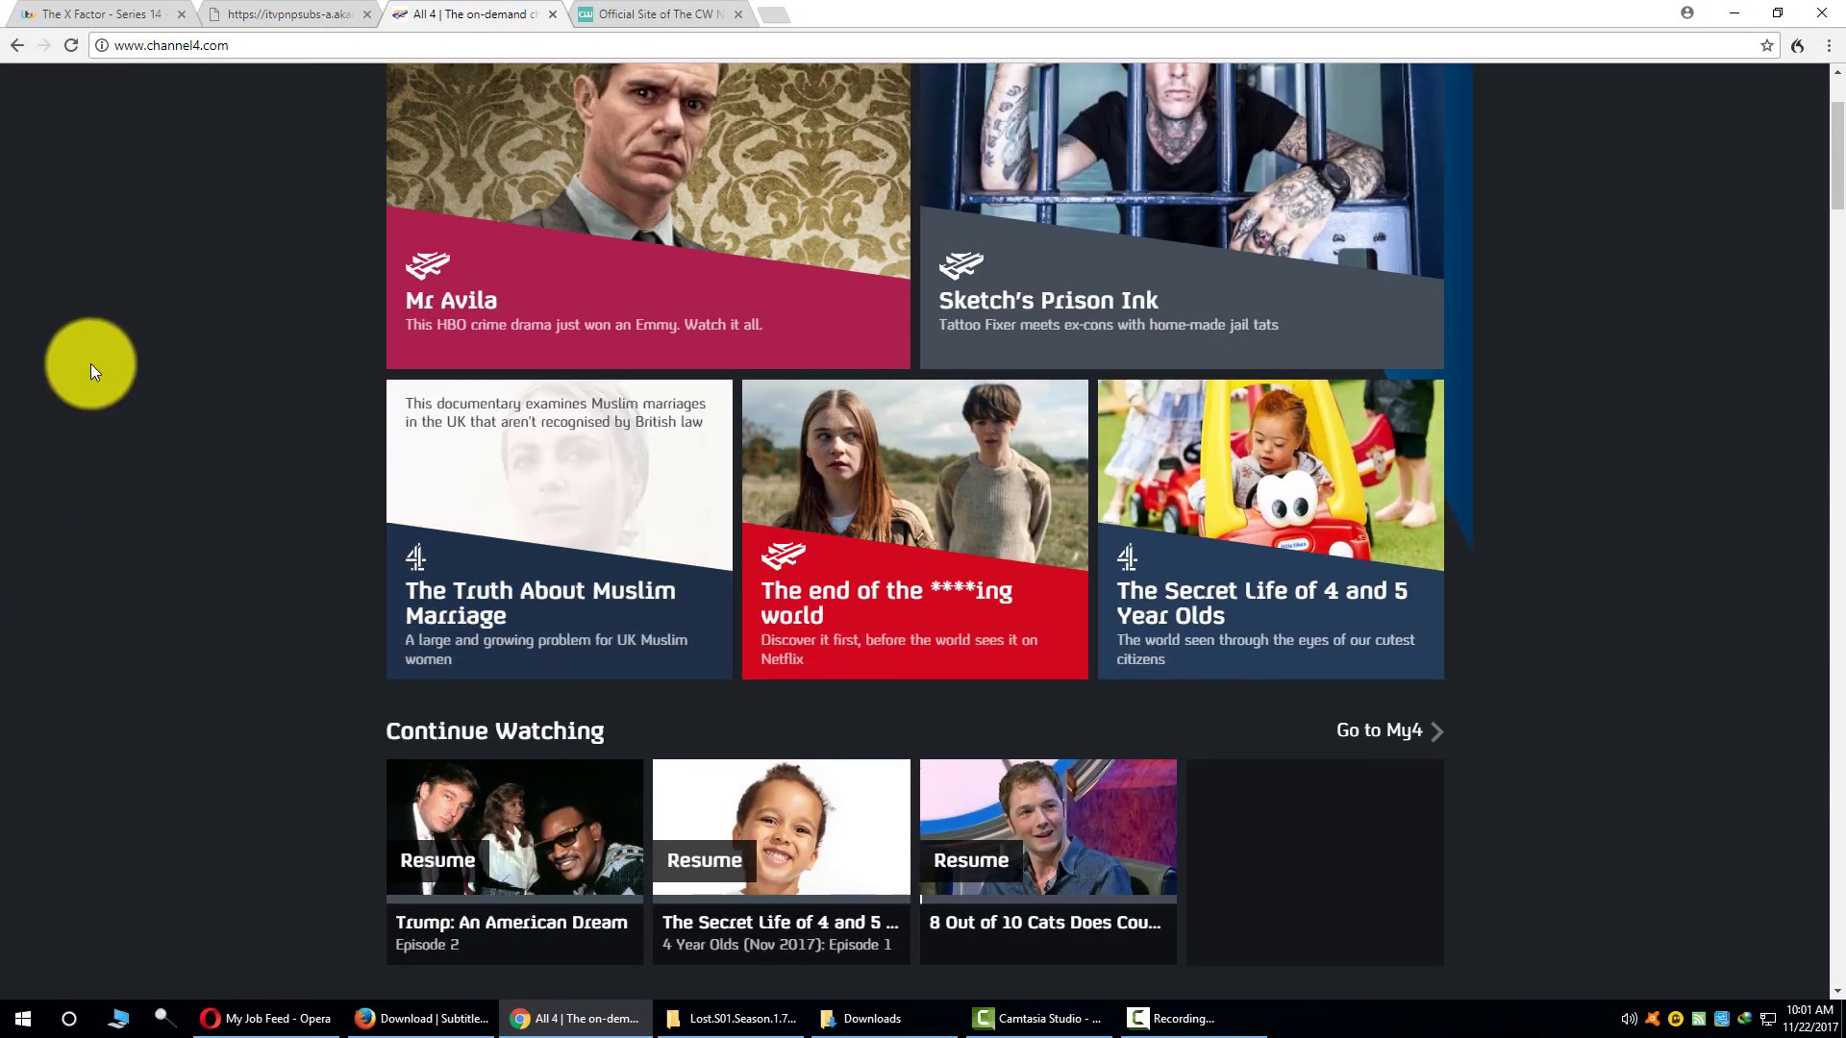
{"action": "left_click", "coordinate": [549, 501]}
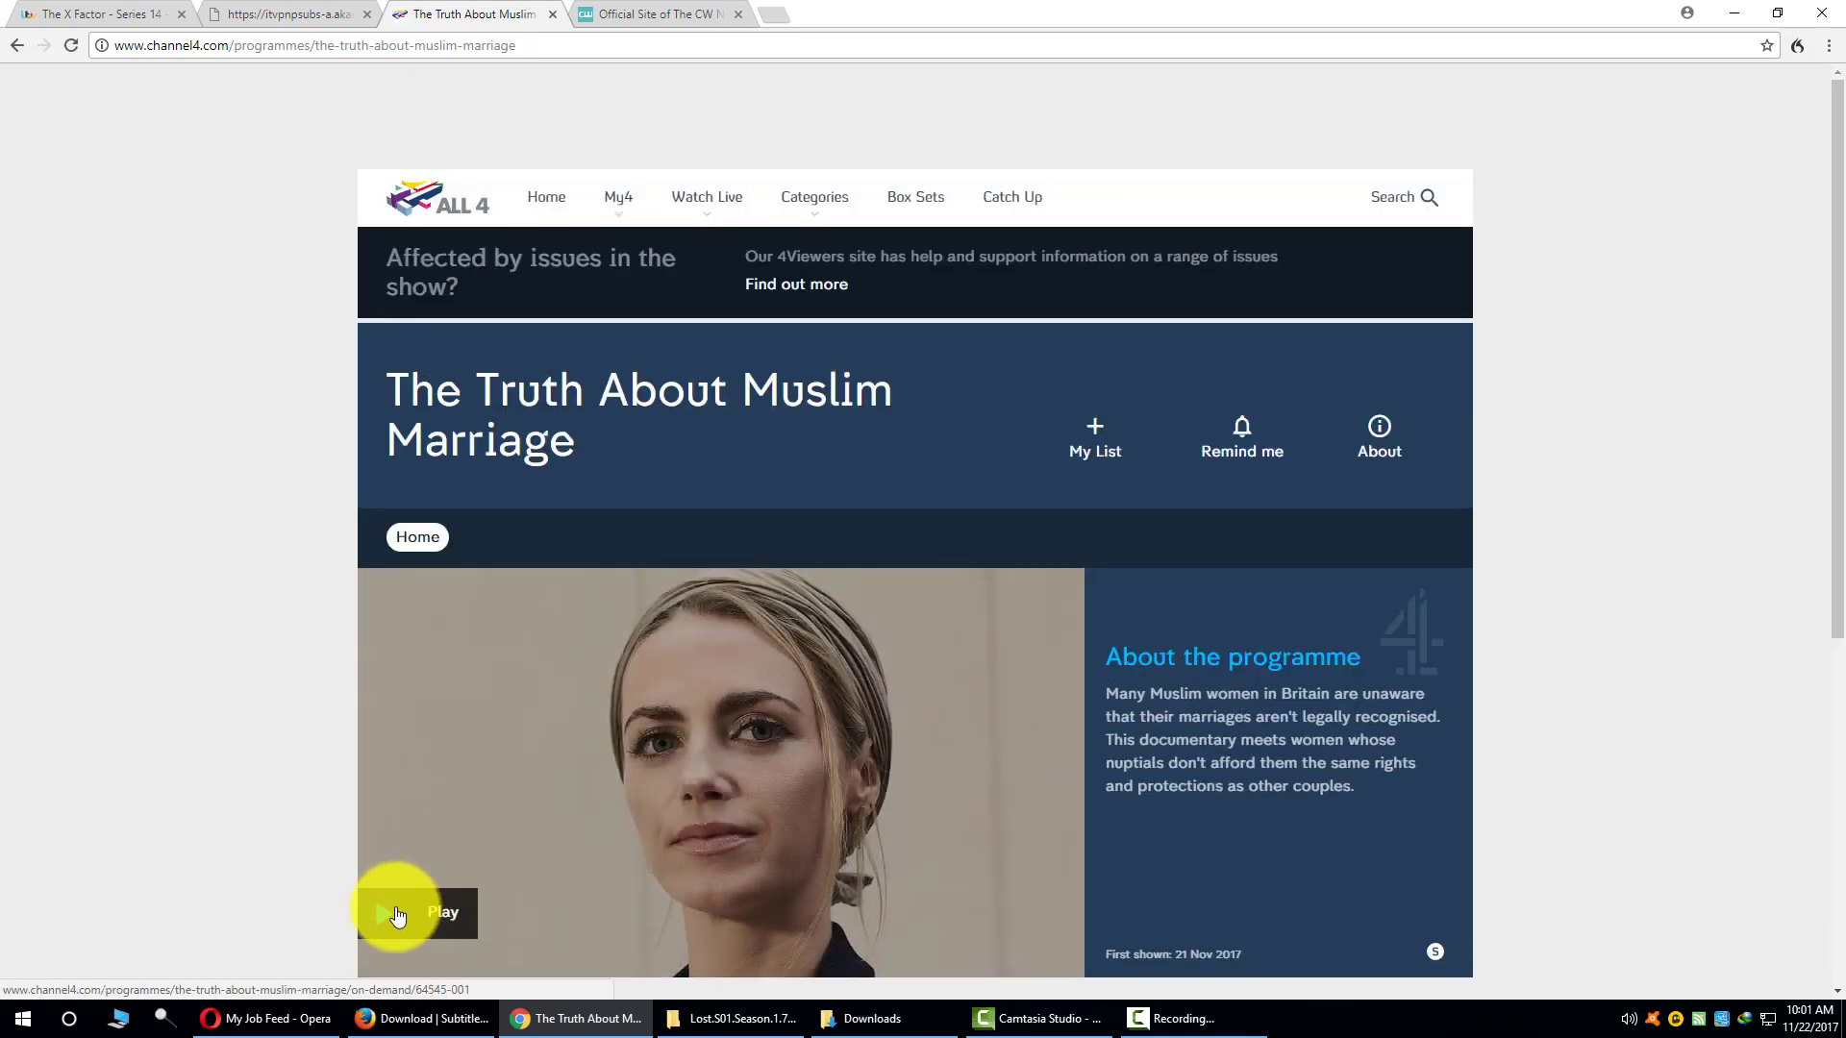
{"action": "left_click", "coordinate": [397, 916]}
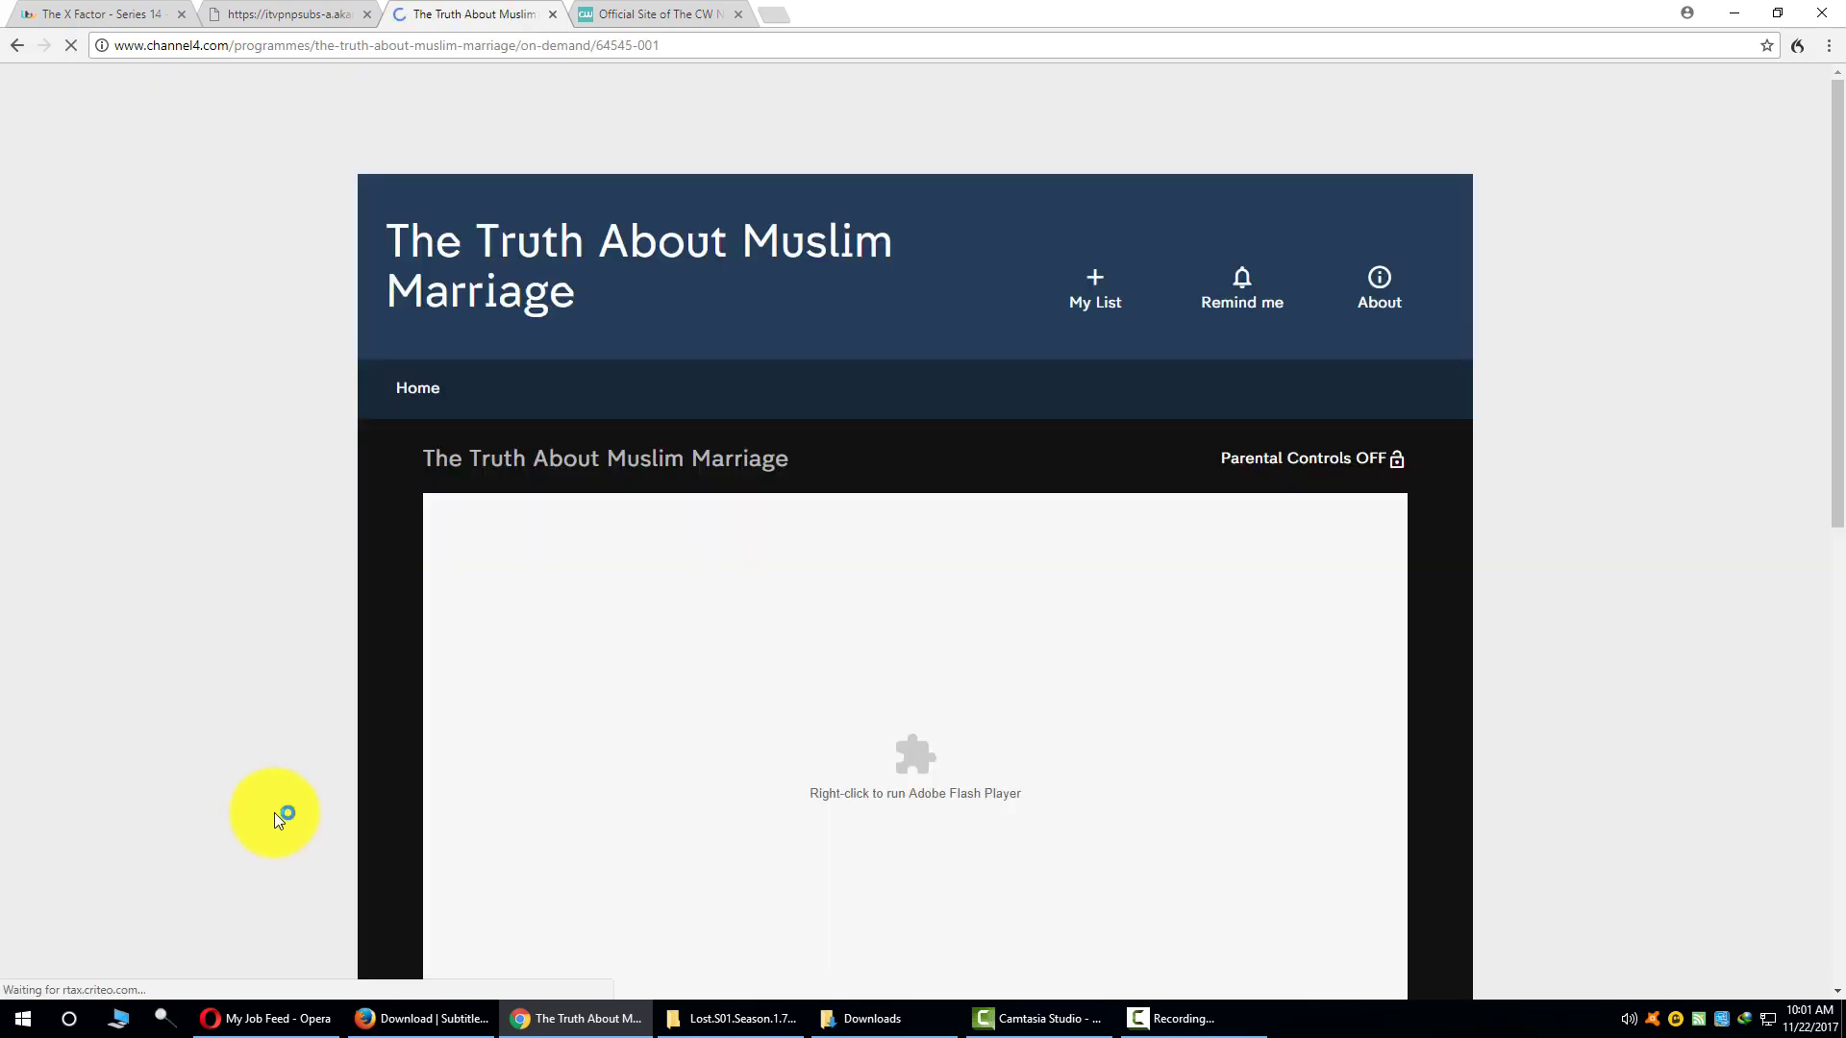
{"action": "scroll", "coordinate": [1081, 627], "scroll_direction": "down", "scroll_amount": 2}
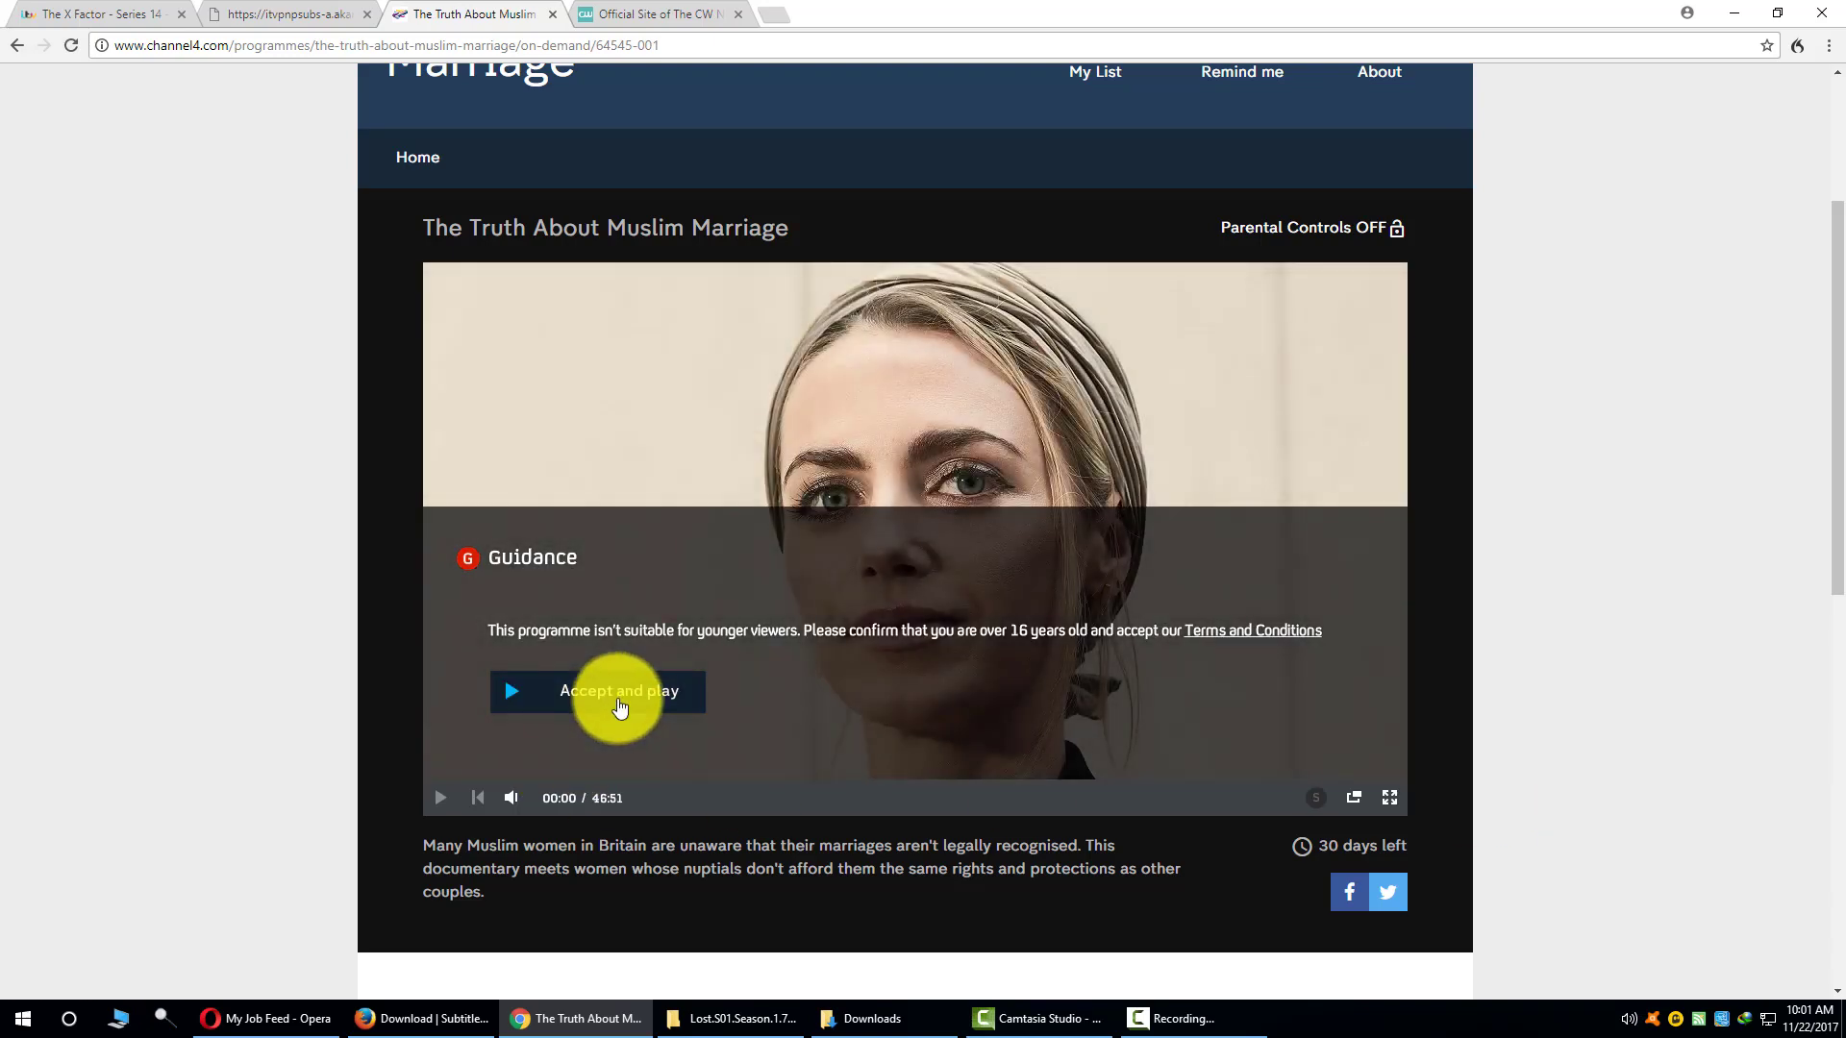
{"action": "left_click", "coordinate": [615, 702]}
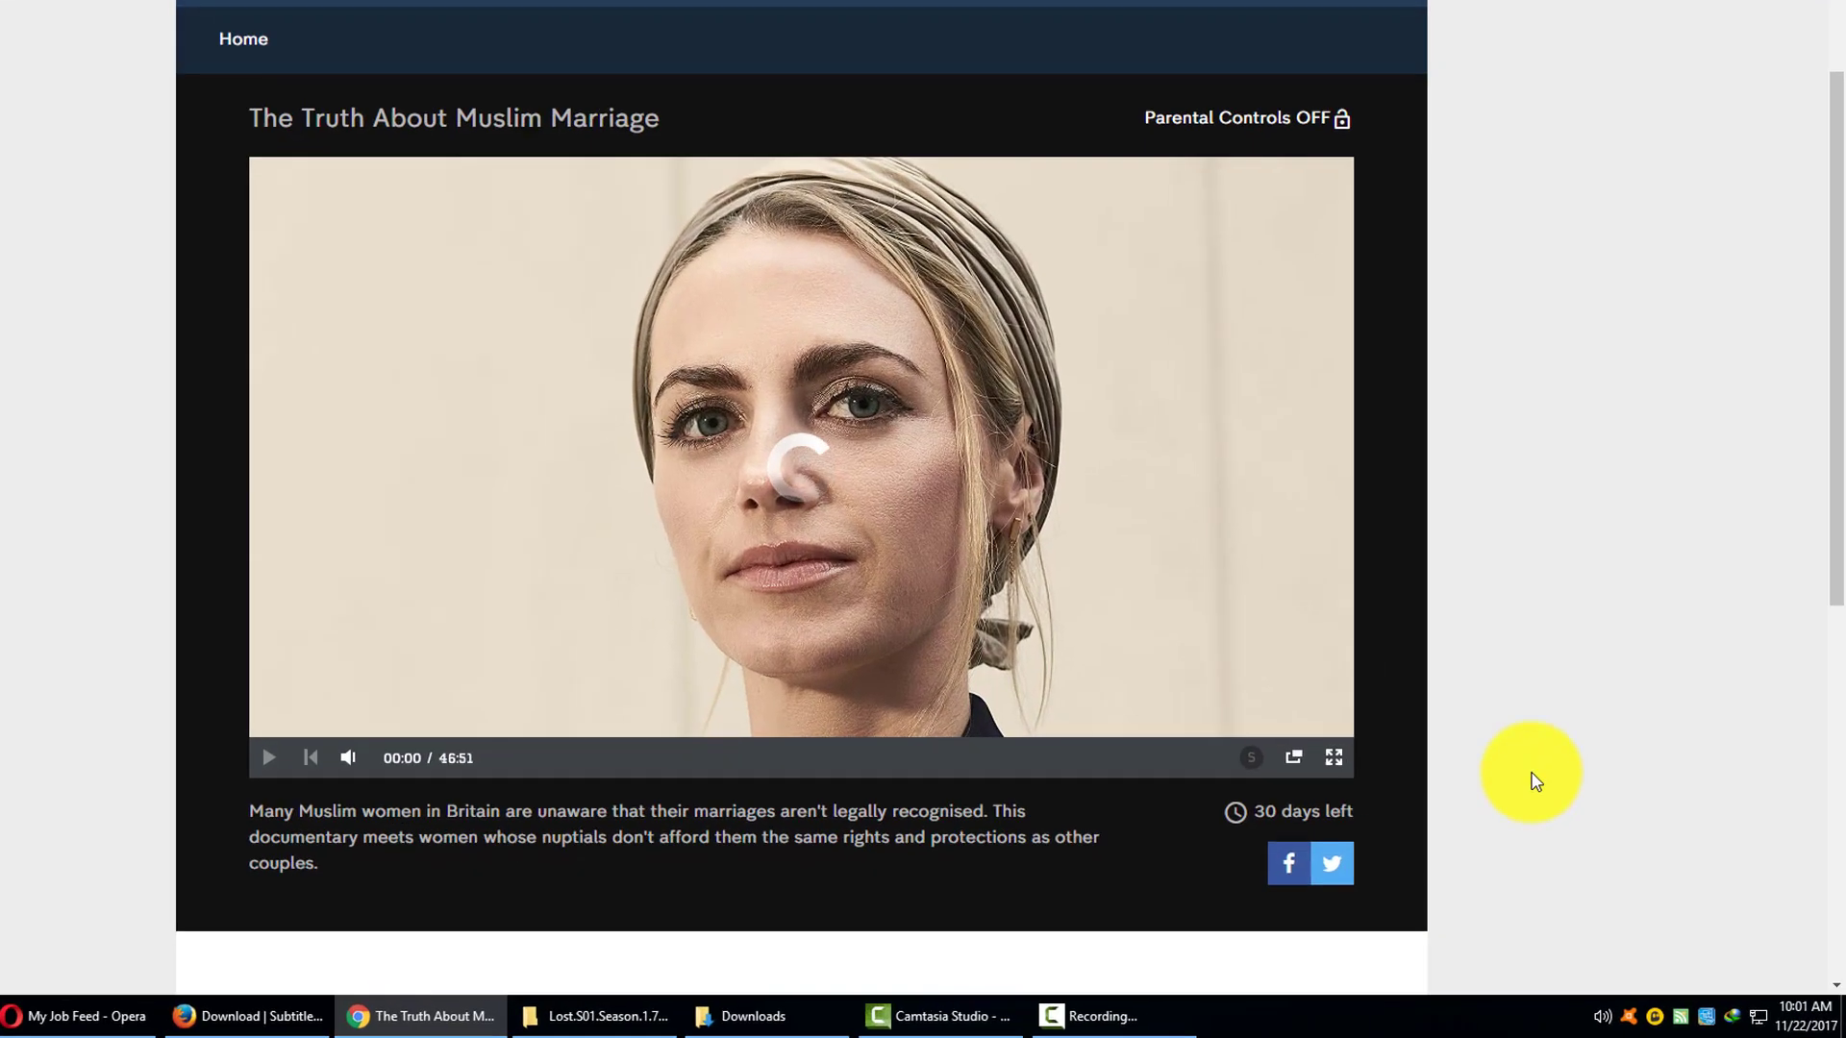
Step: Open DevTools beside the playing video and show its Network request log
{"action": "right_click", "coordinate": [1596, 790]}
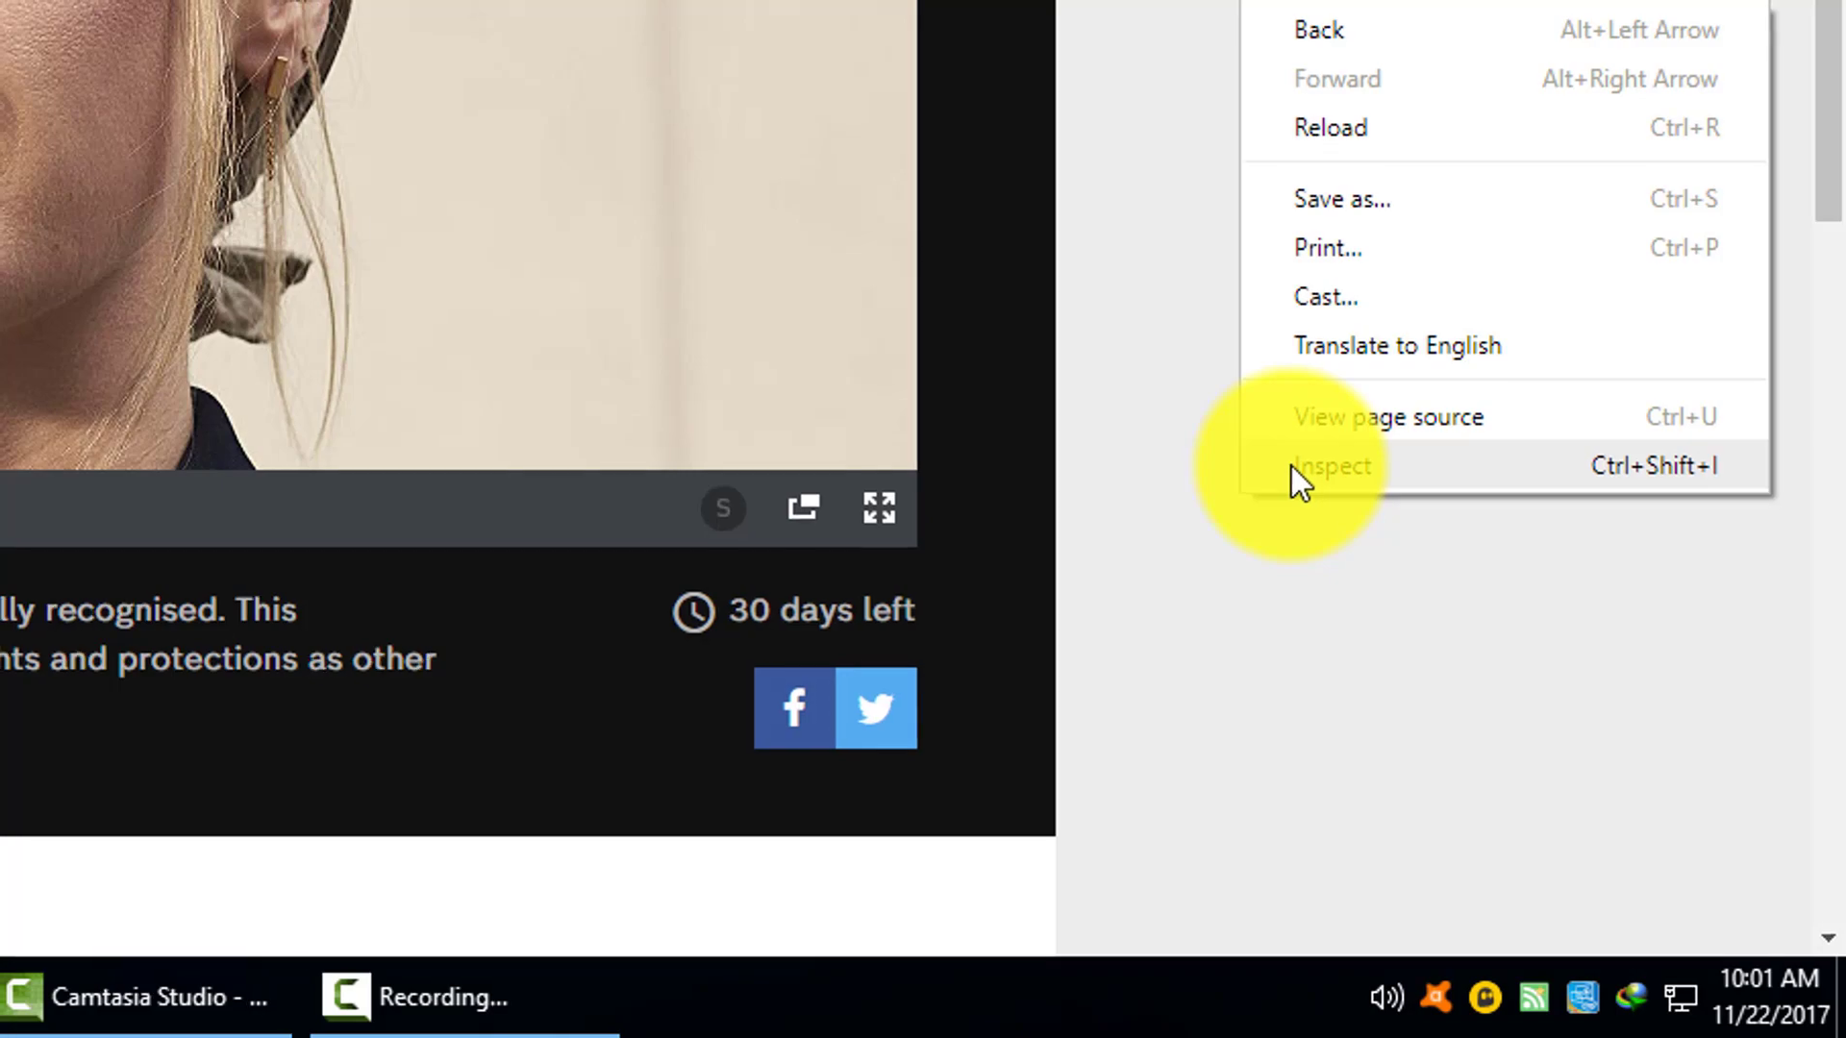
{"action": "left_click", "coordinate": [1294, 468]}
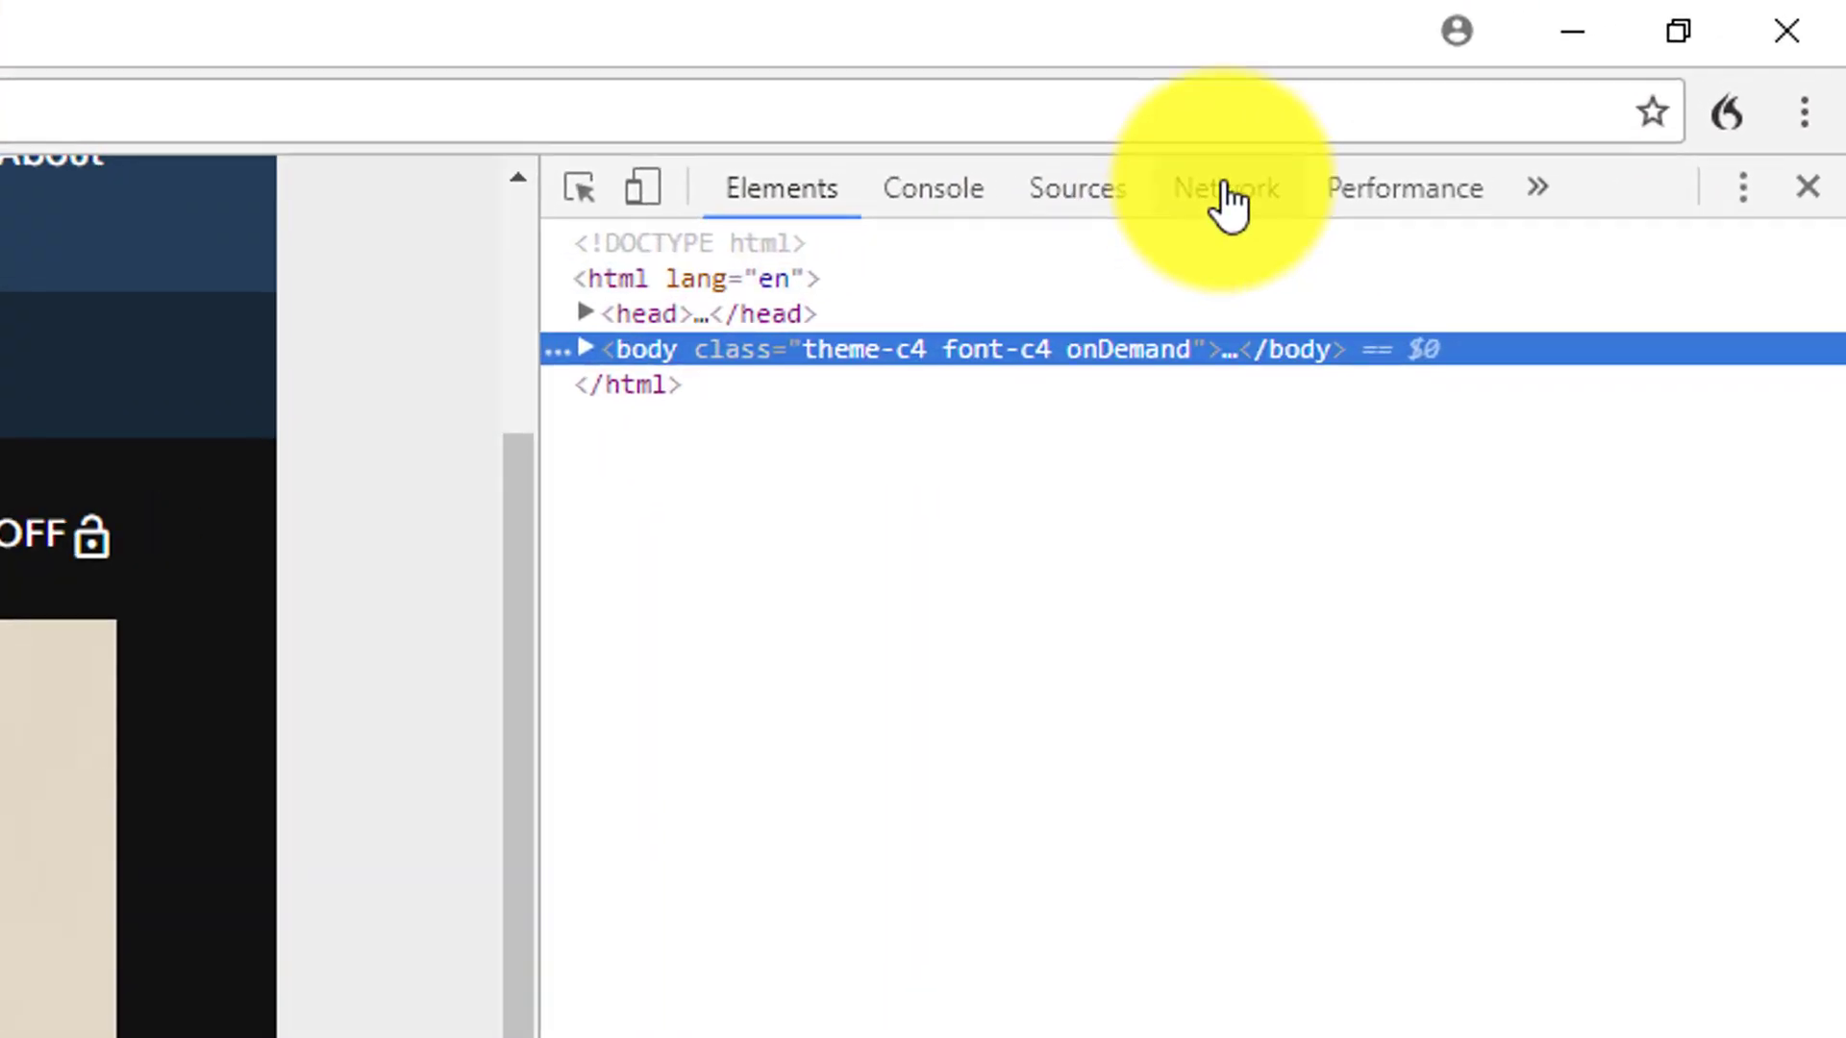
{"action": "left_click", "coordinate": [1351, 150]}
{"action": "left_click", "coordinate": [836, 286]}
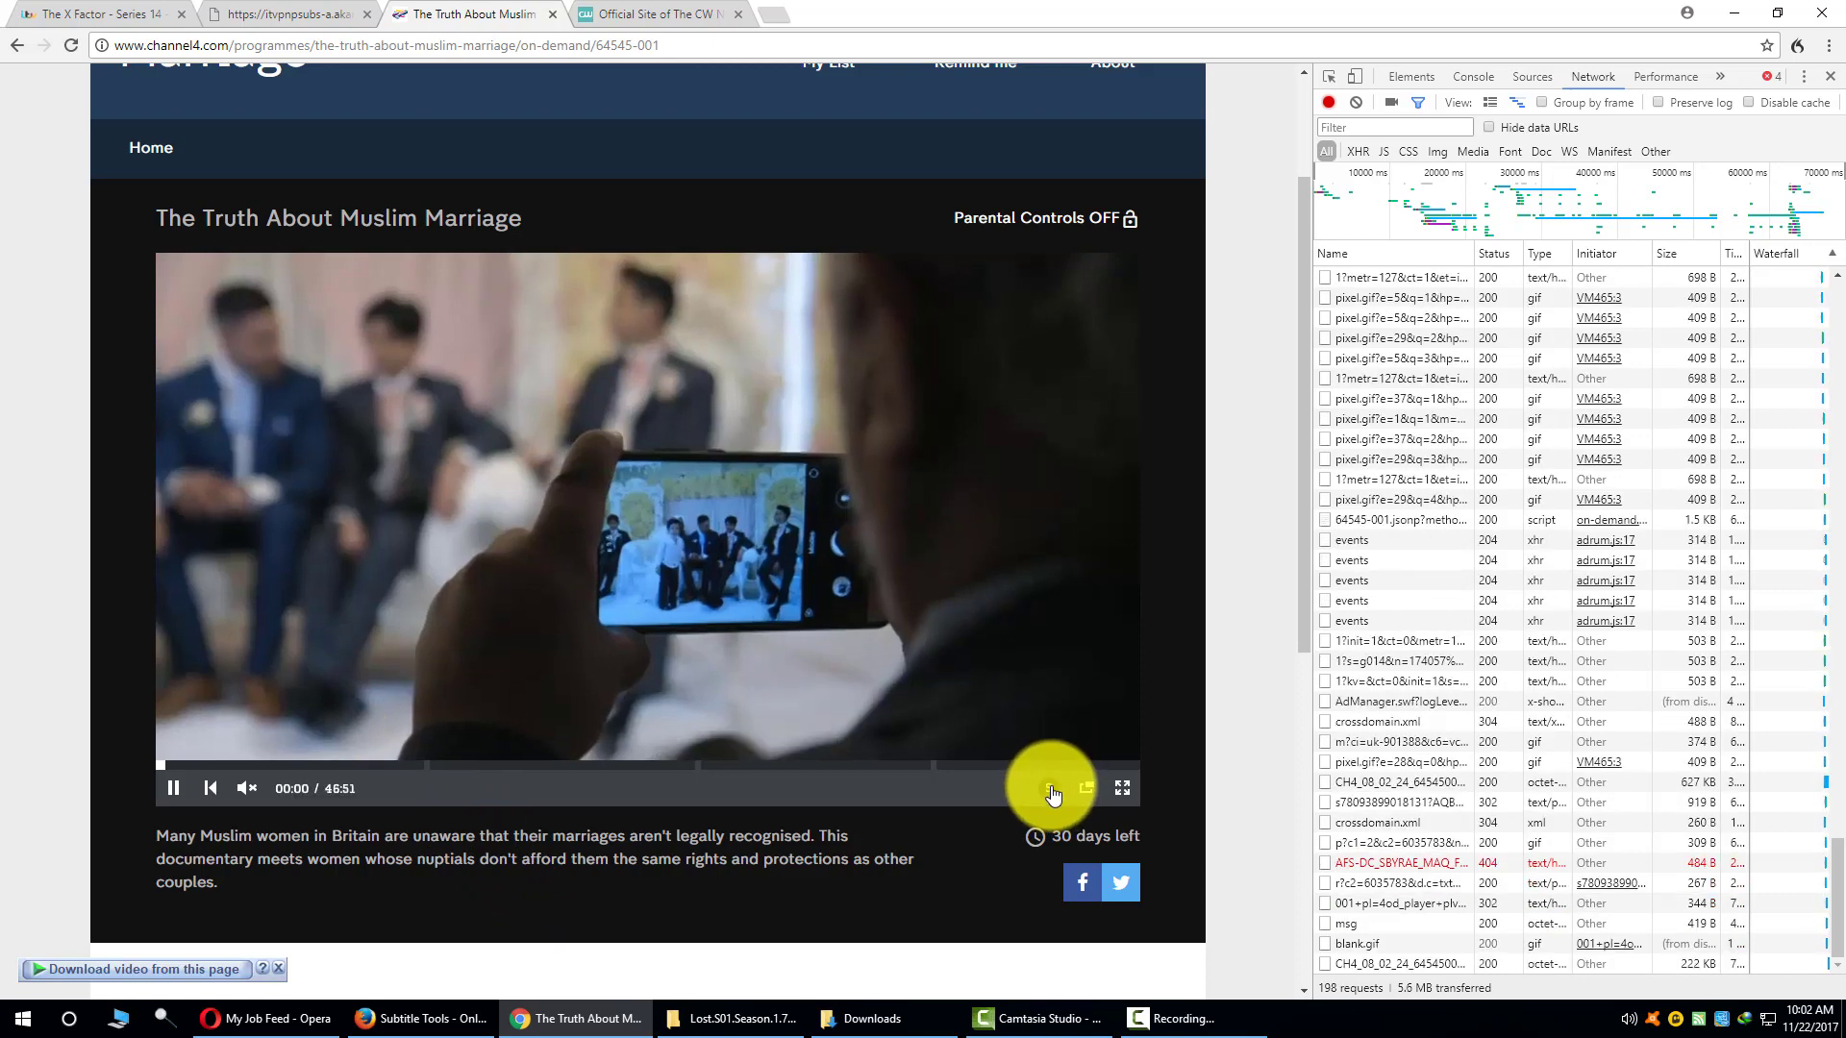
Step: Enable subtitles, filter requests by 'subt', and open the 4460352 SAMI request in a new tab
{"action": "left_click", "coordinate": [1051, 790]}
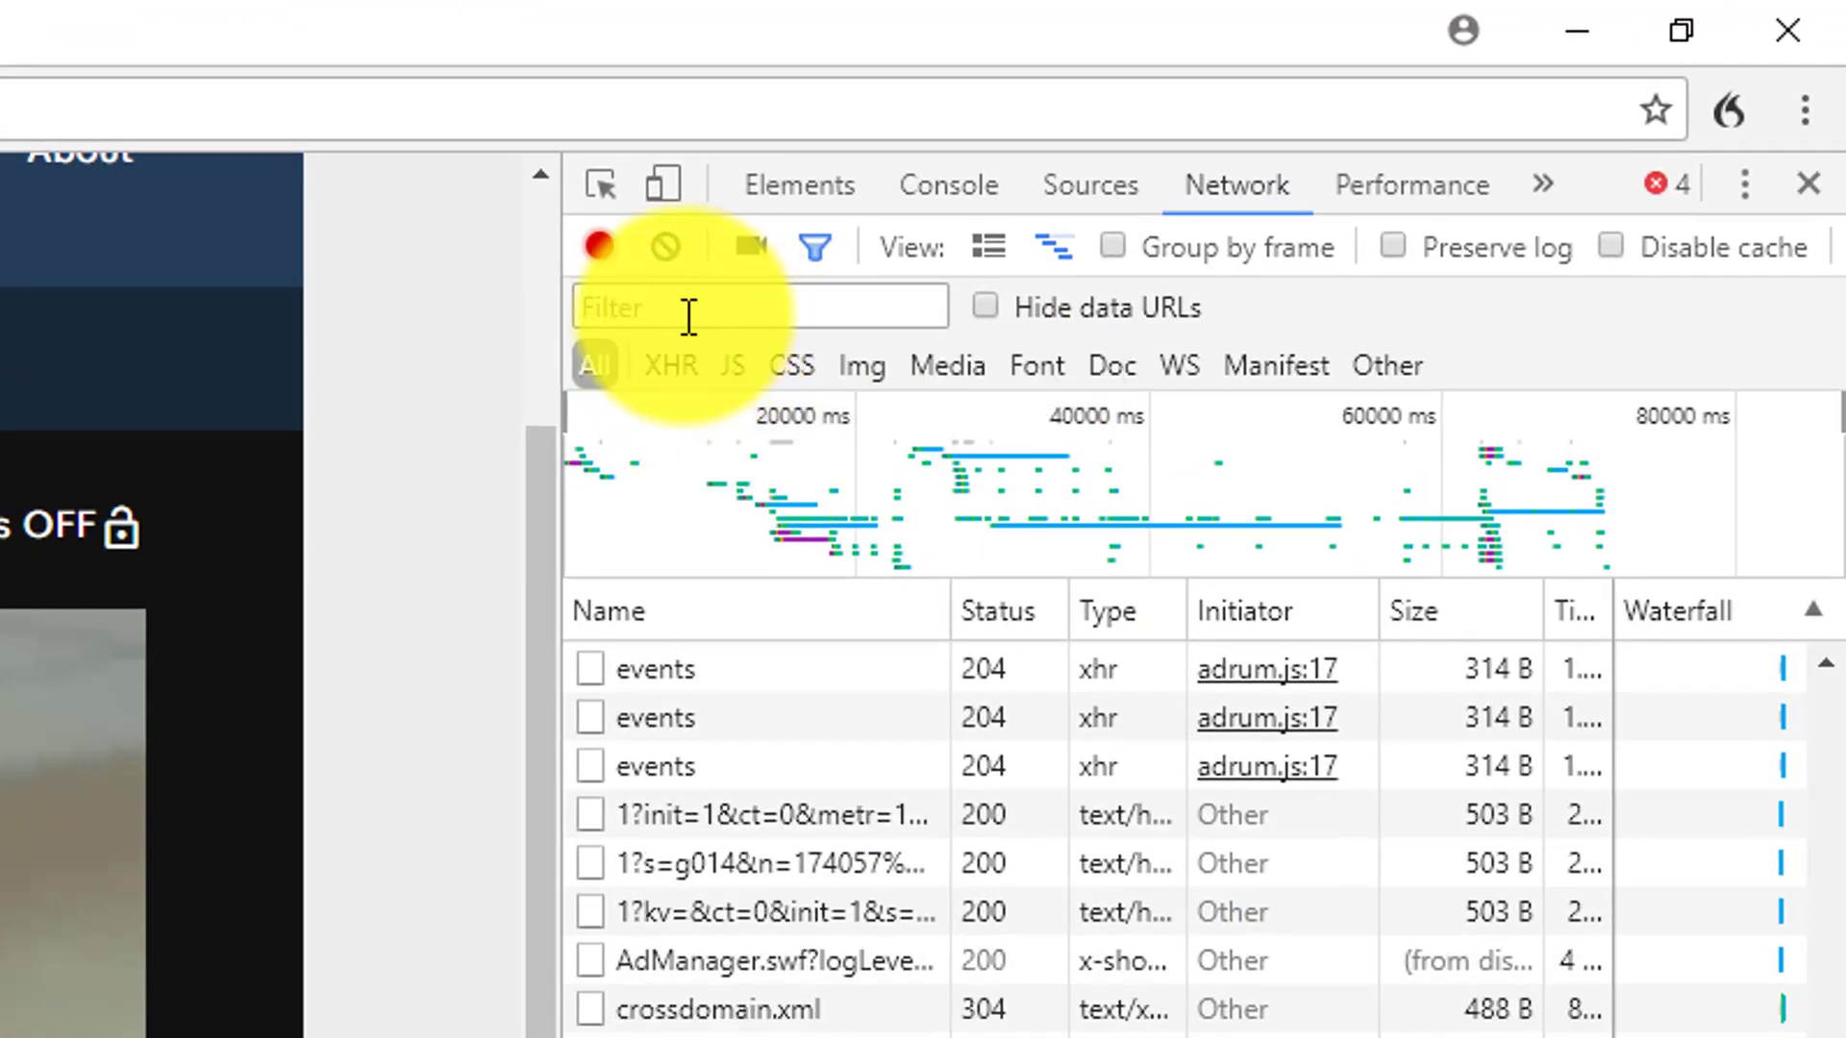
{"action": "left_click", "coordinate": [688, 317]}
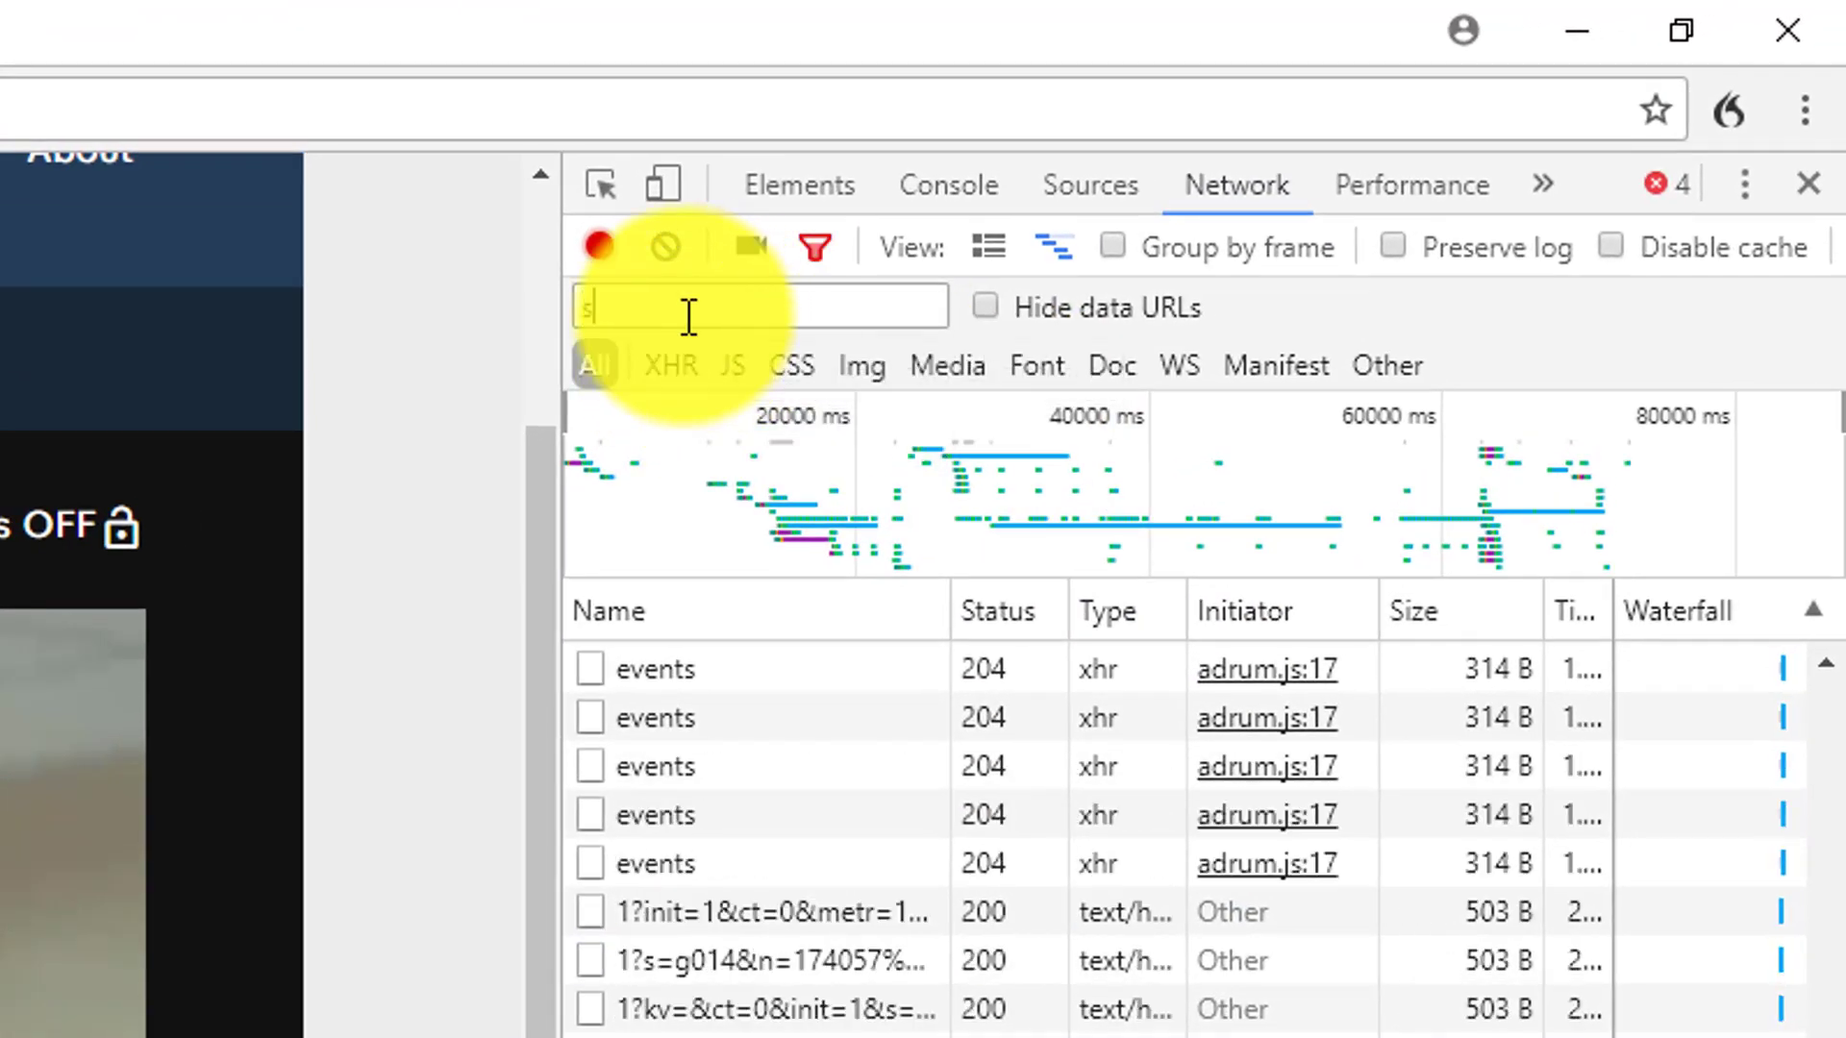
{"action": "type", "text": "subt"}
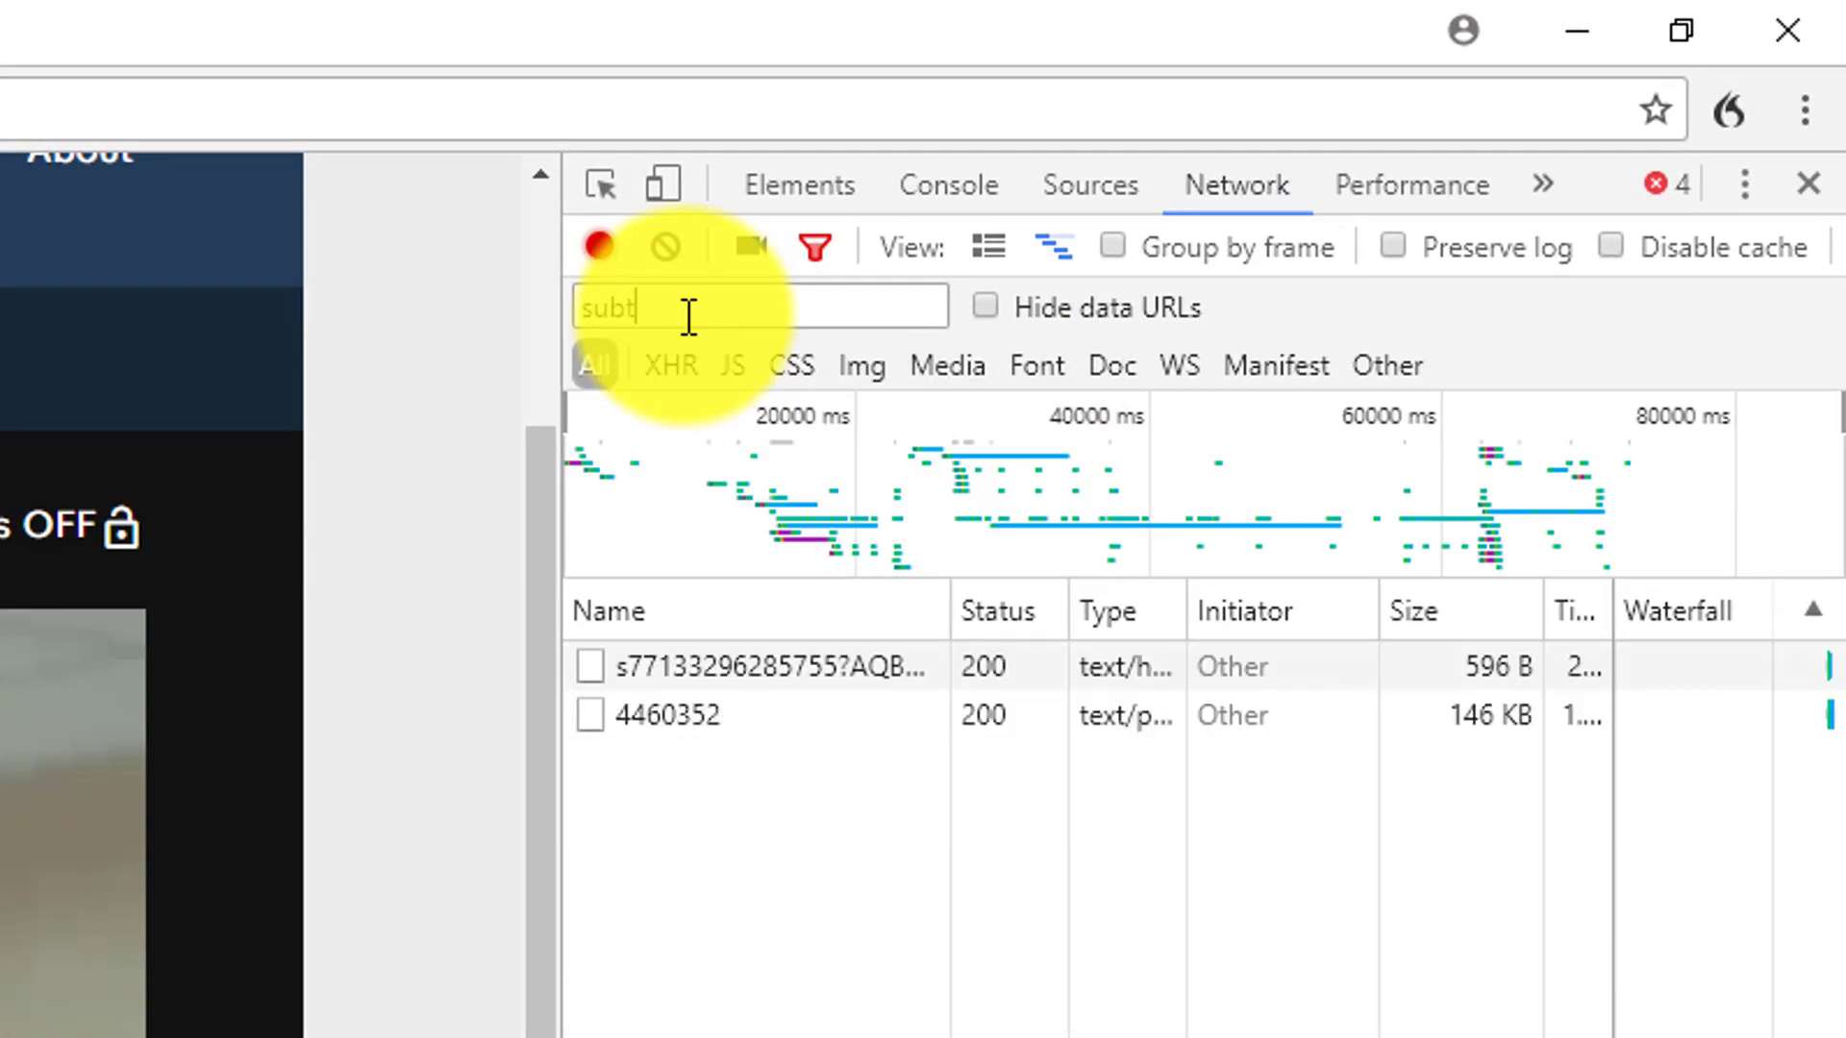
{"action": "right_click", "coordinate": [654, 719]}
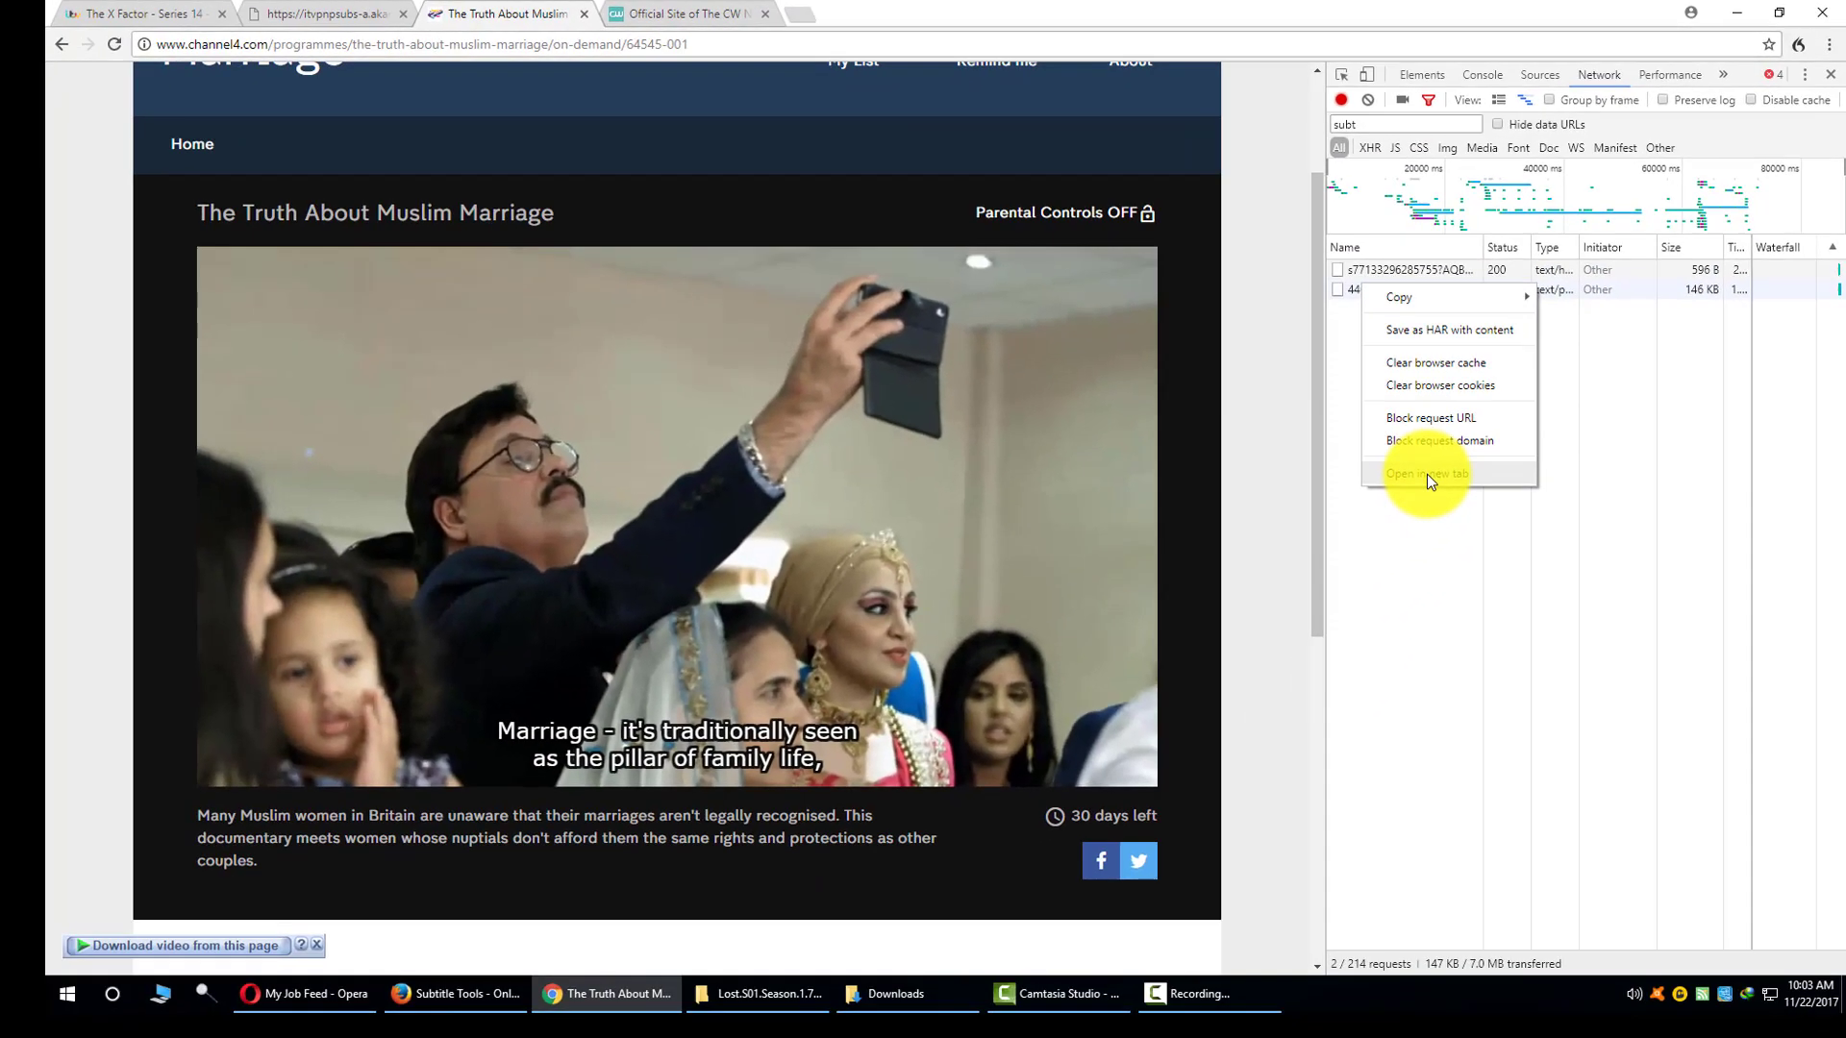
{"action": "left_click", "coordinate": [1427, 475]}
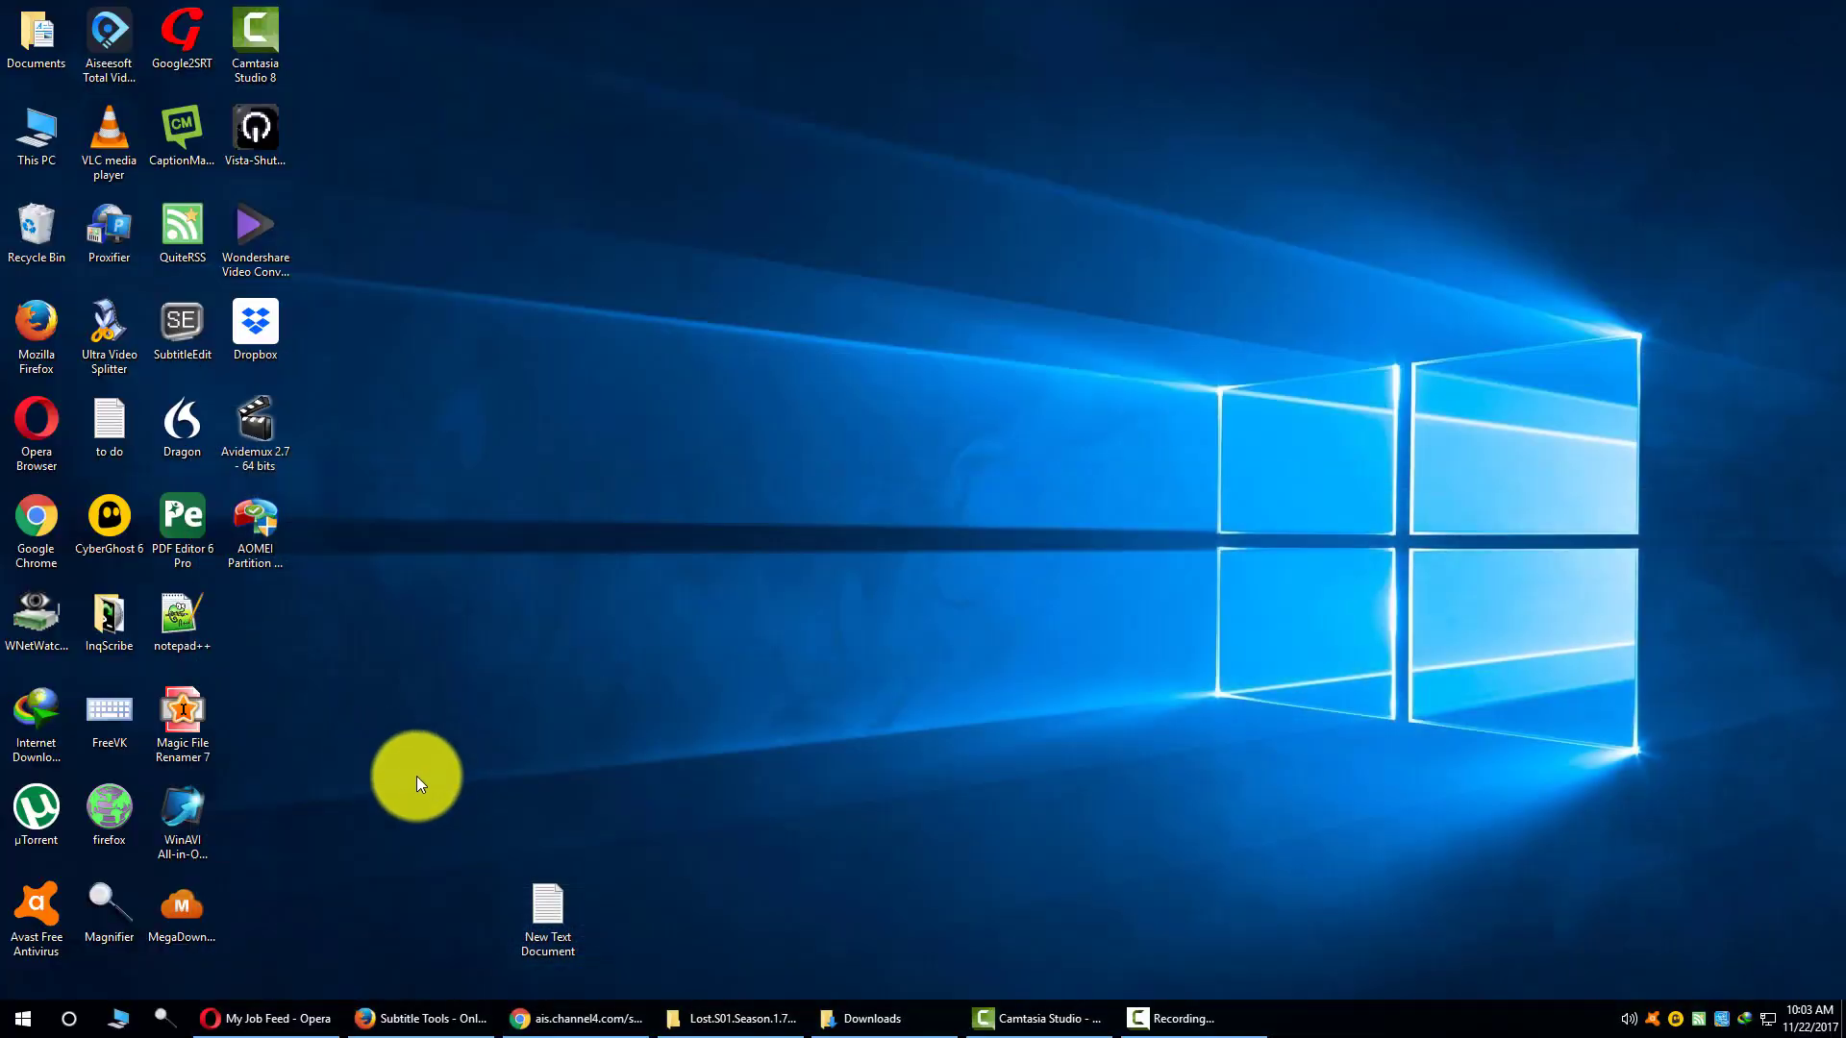
Step: Replace New Text Document's WebVTT text with the copied SAMI markup and save it on closing
{"action": "double_click", "coordinate": [534, 900]}
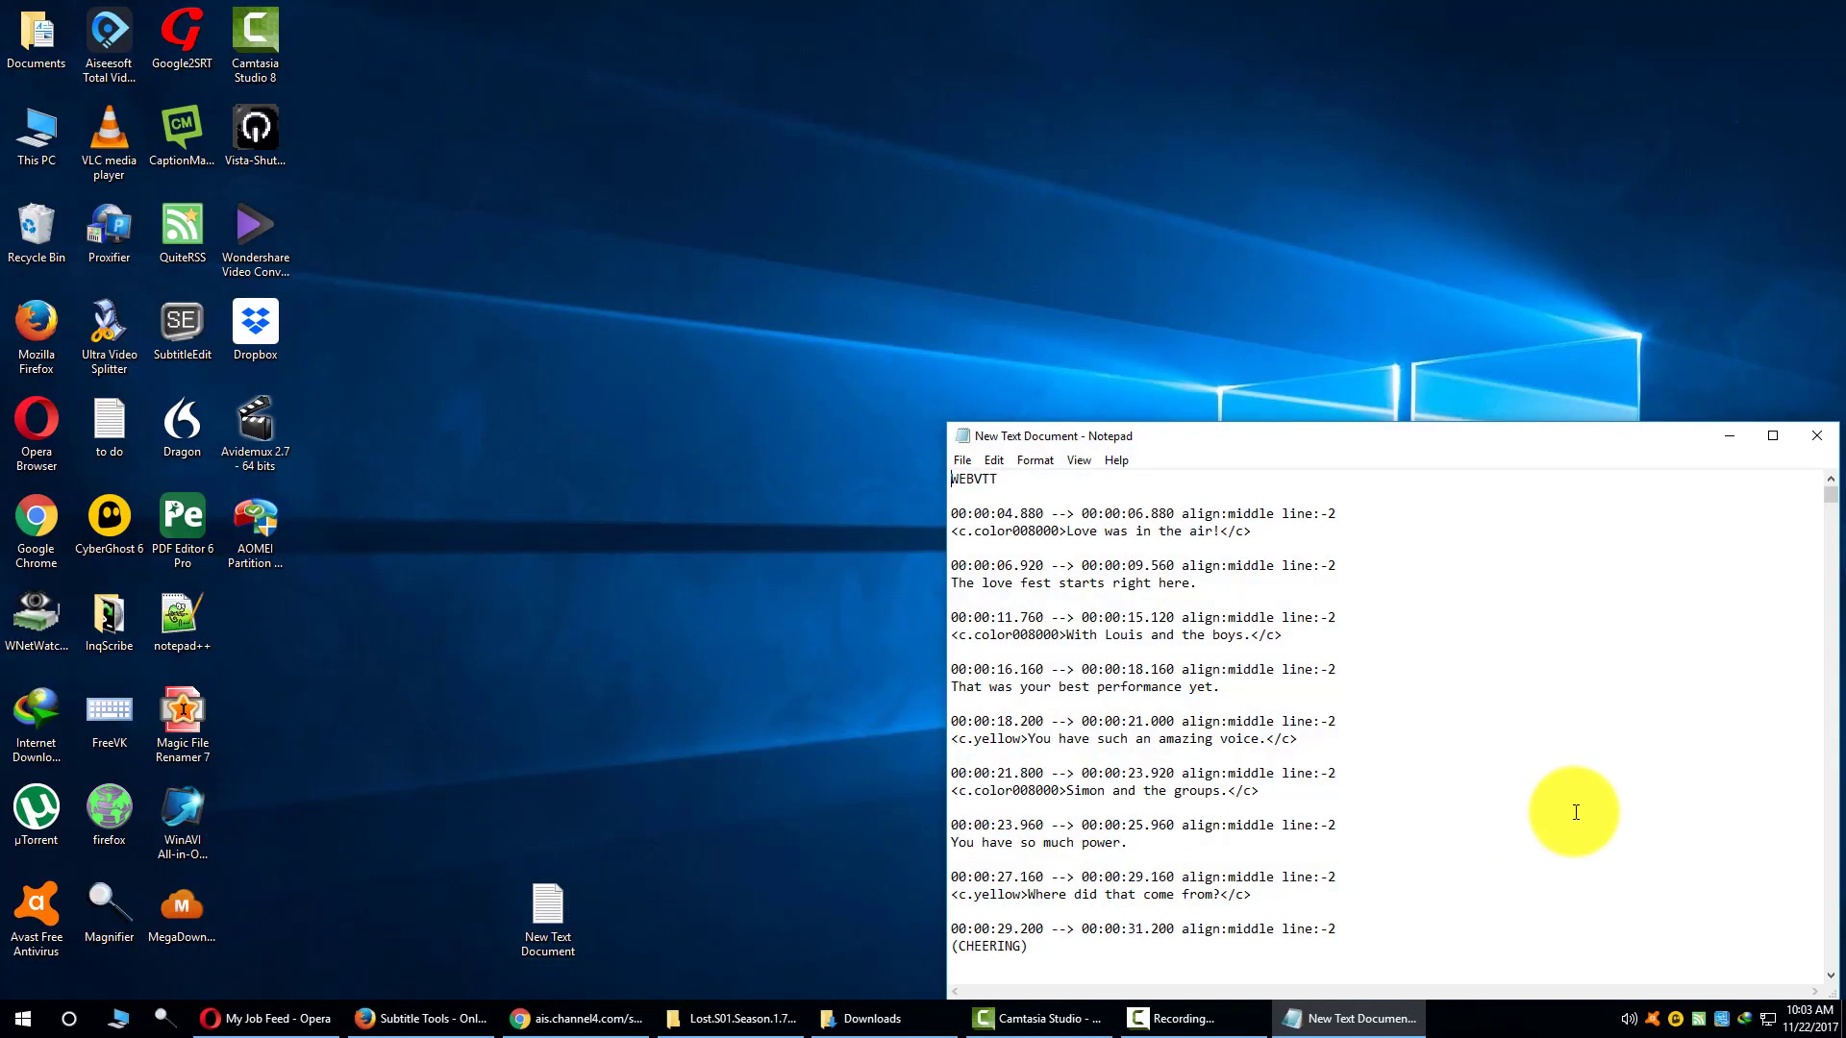
{"action": "key", "text": "ctrl+a"}
{"action": "key", "text": "Delete"}
{"action": "key", "text": "ctrl+v"}
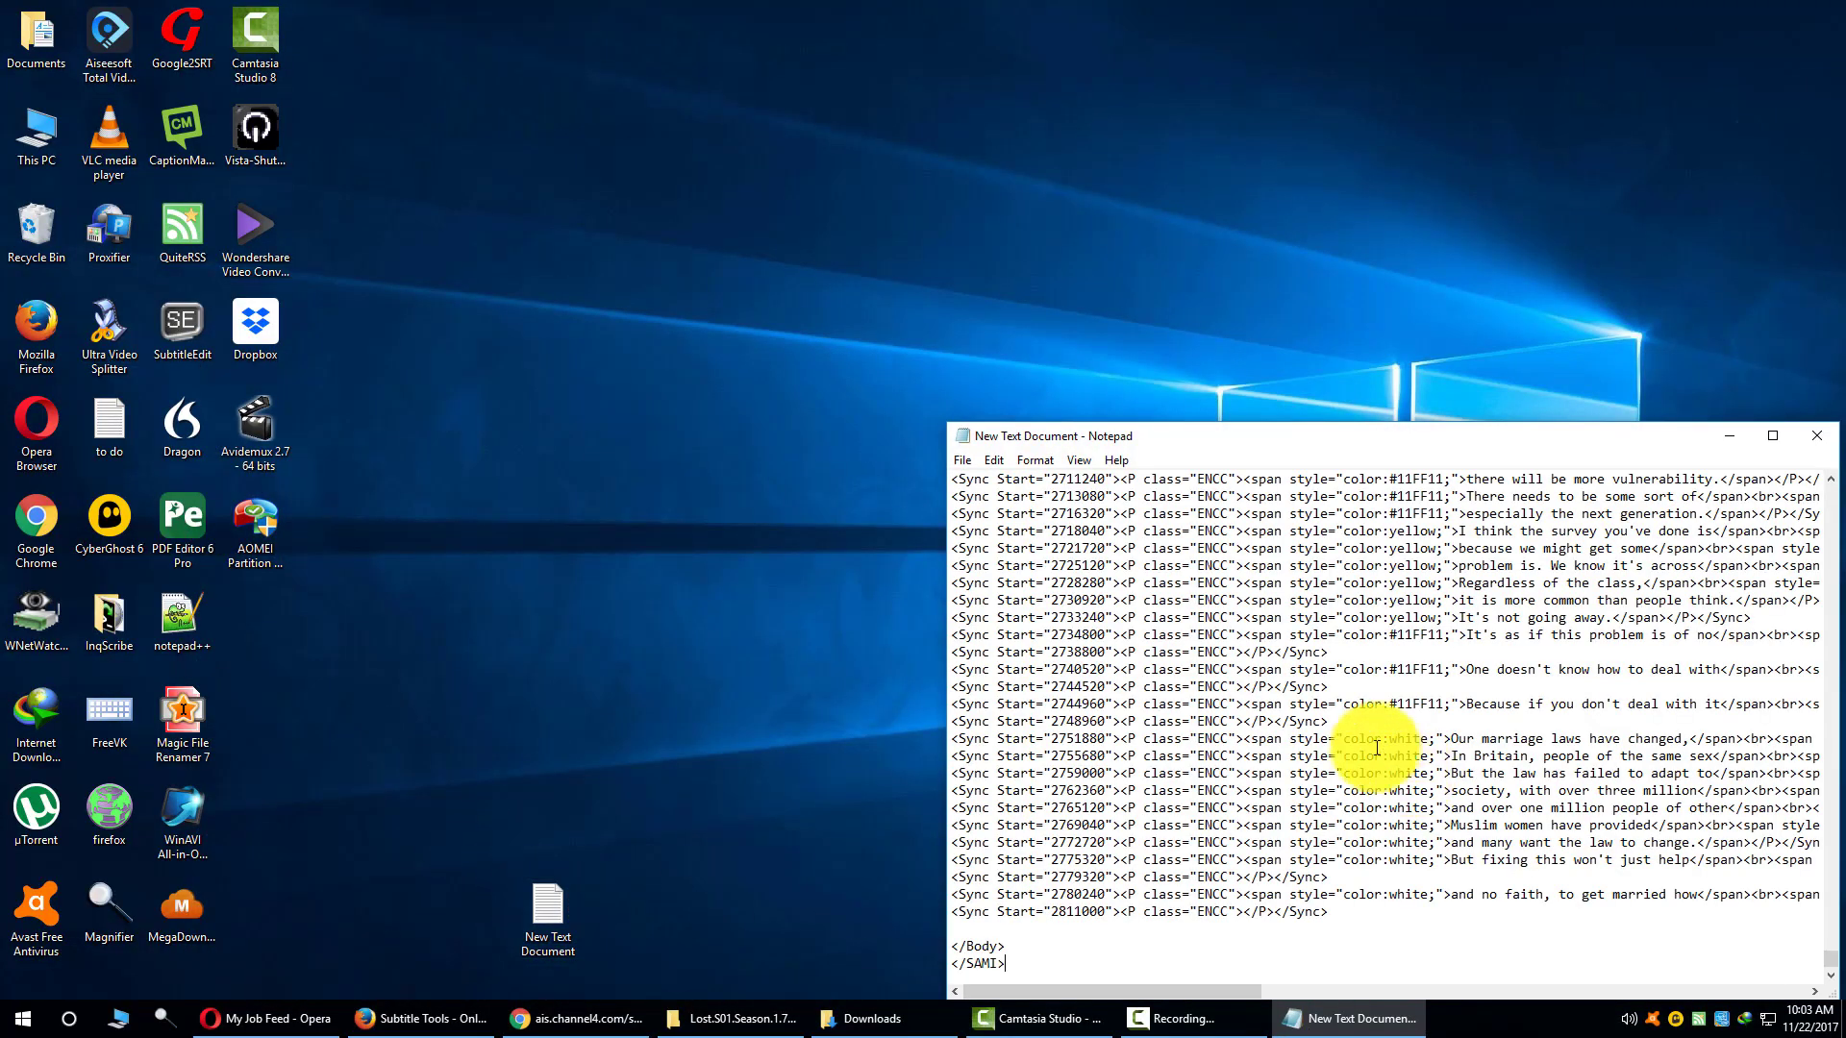
{"action": "left_click", "coordinate": [1813, 436]}
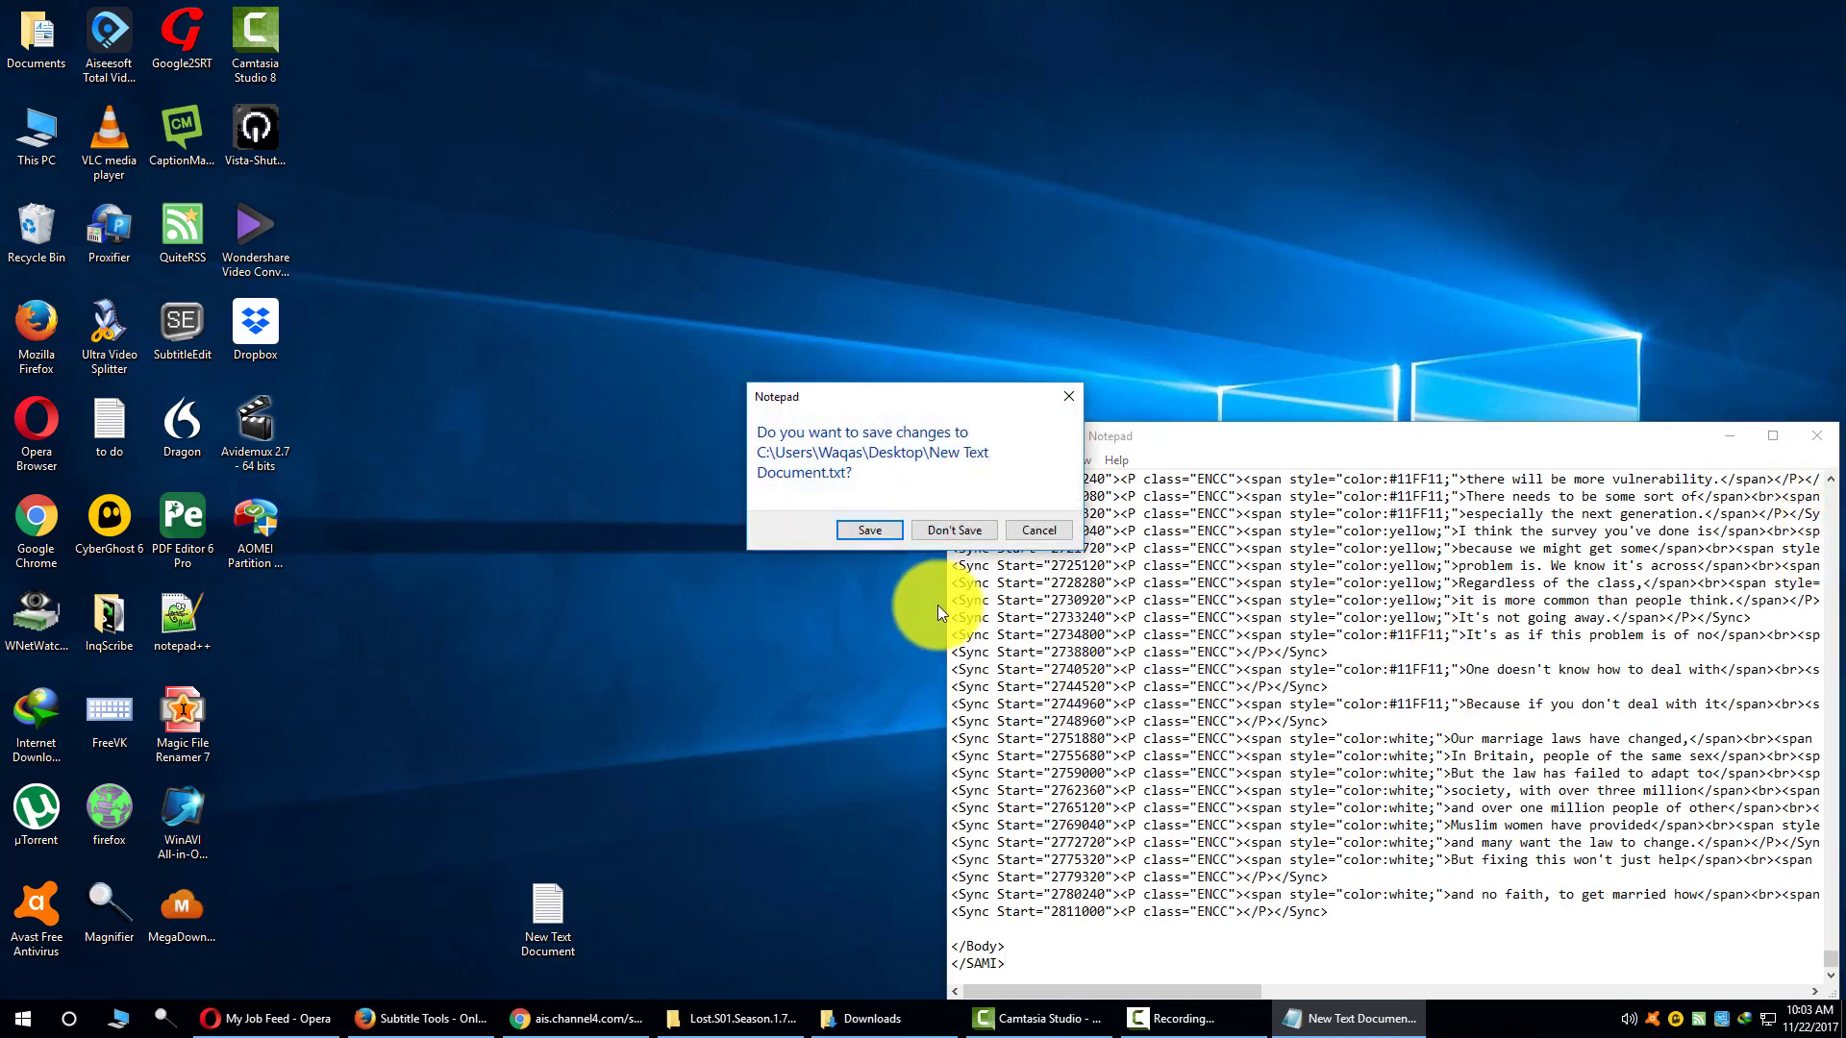
{"action": "left_click", "coordinate": [880, 533]}
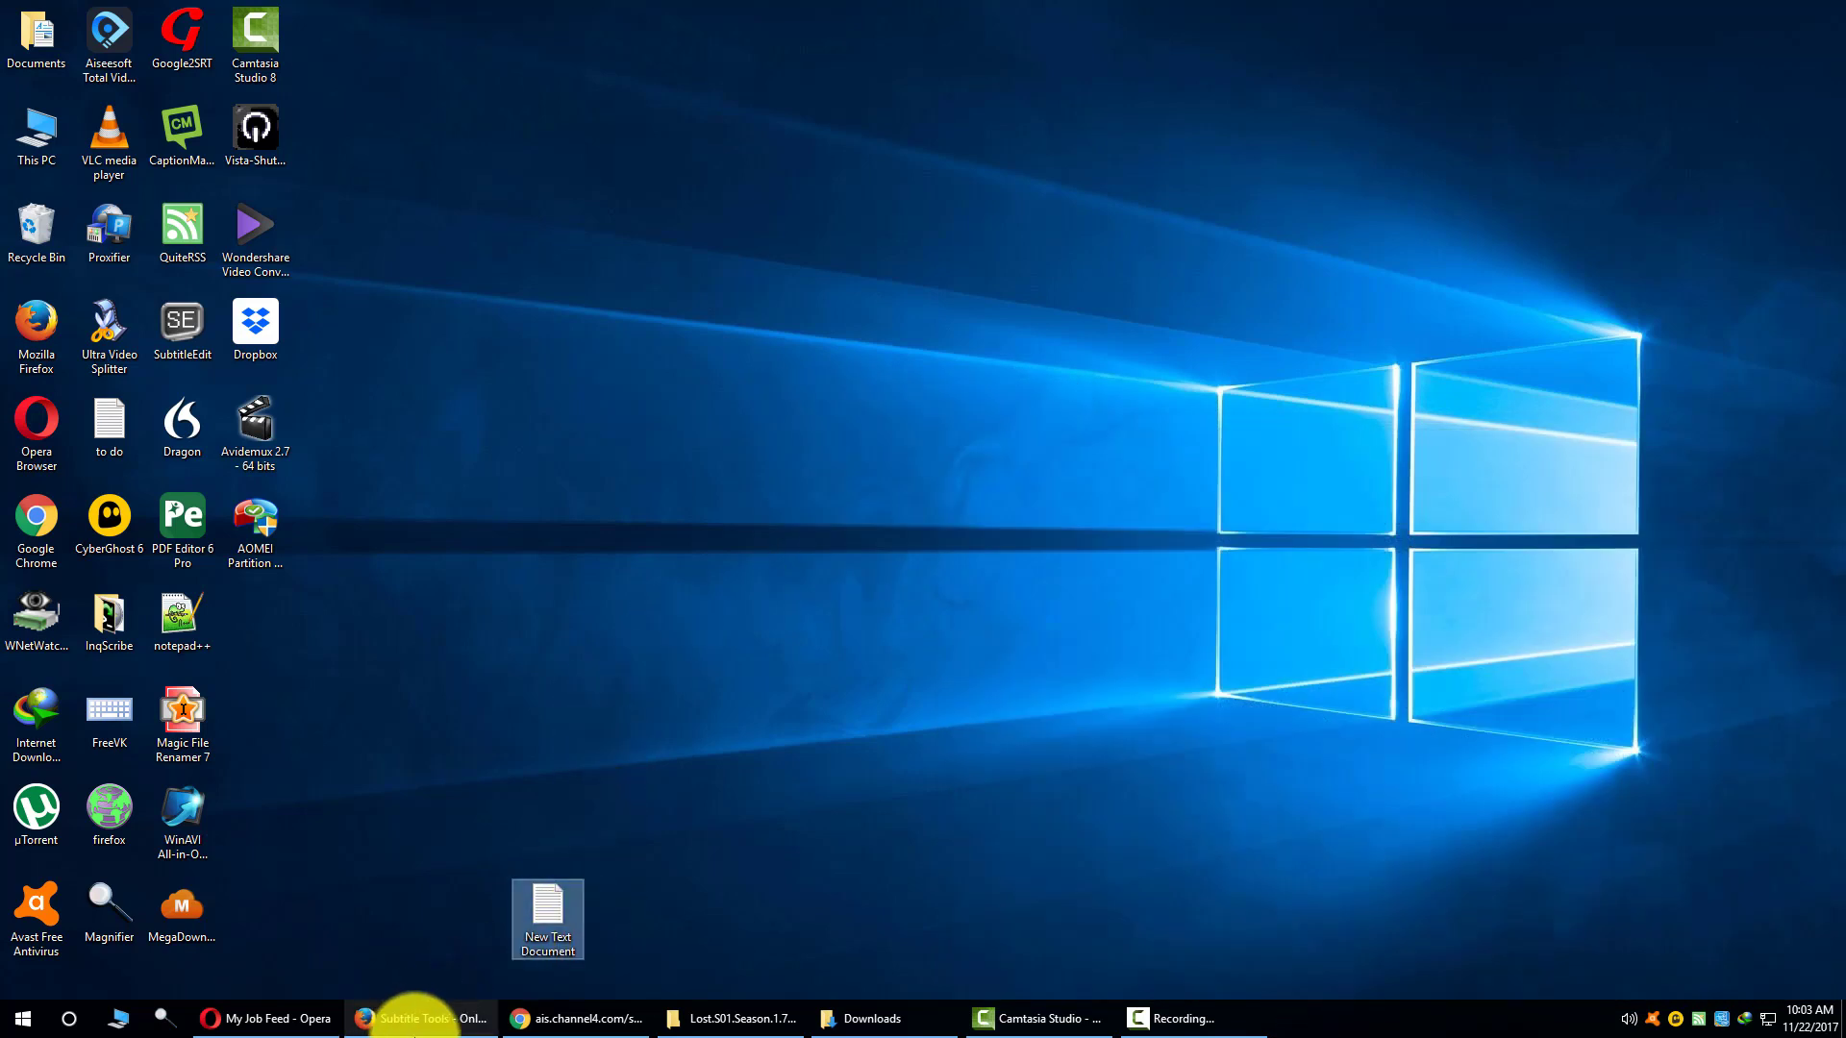
Step: Upload New Text Document to Subtitle Tools, convert it to SRT, and download the result
{"action": "left_click", "coordinate": [444, 1027]}
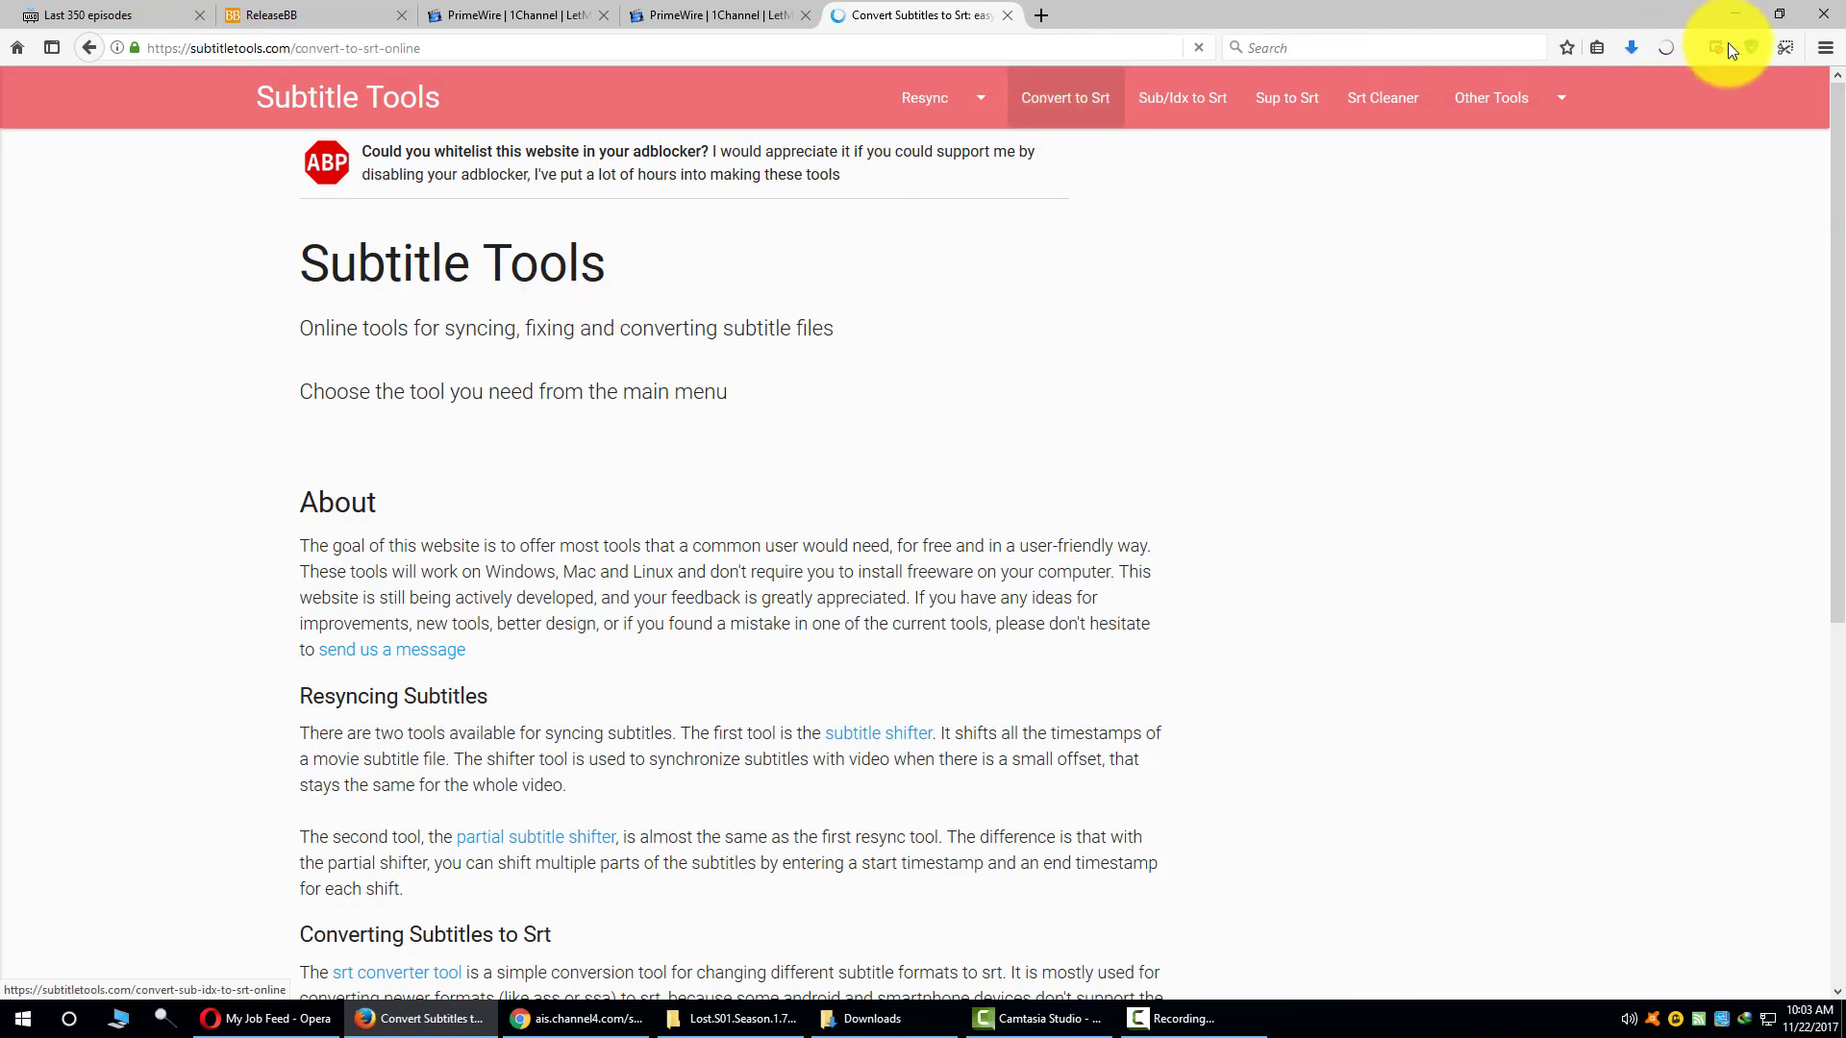
{"action": "left_click", "coordinate": [366, 541]}
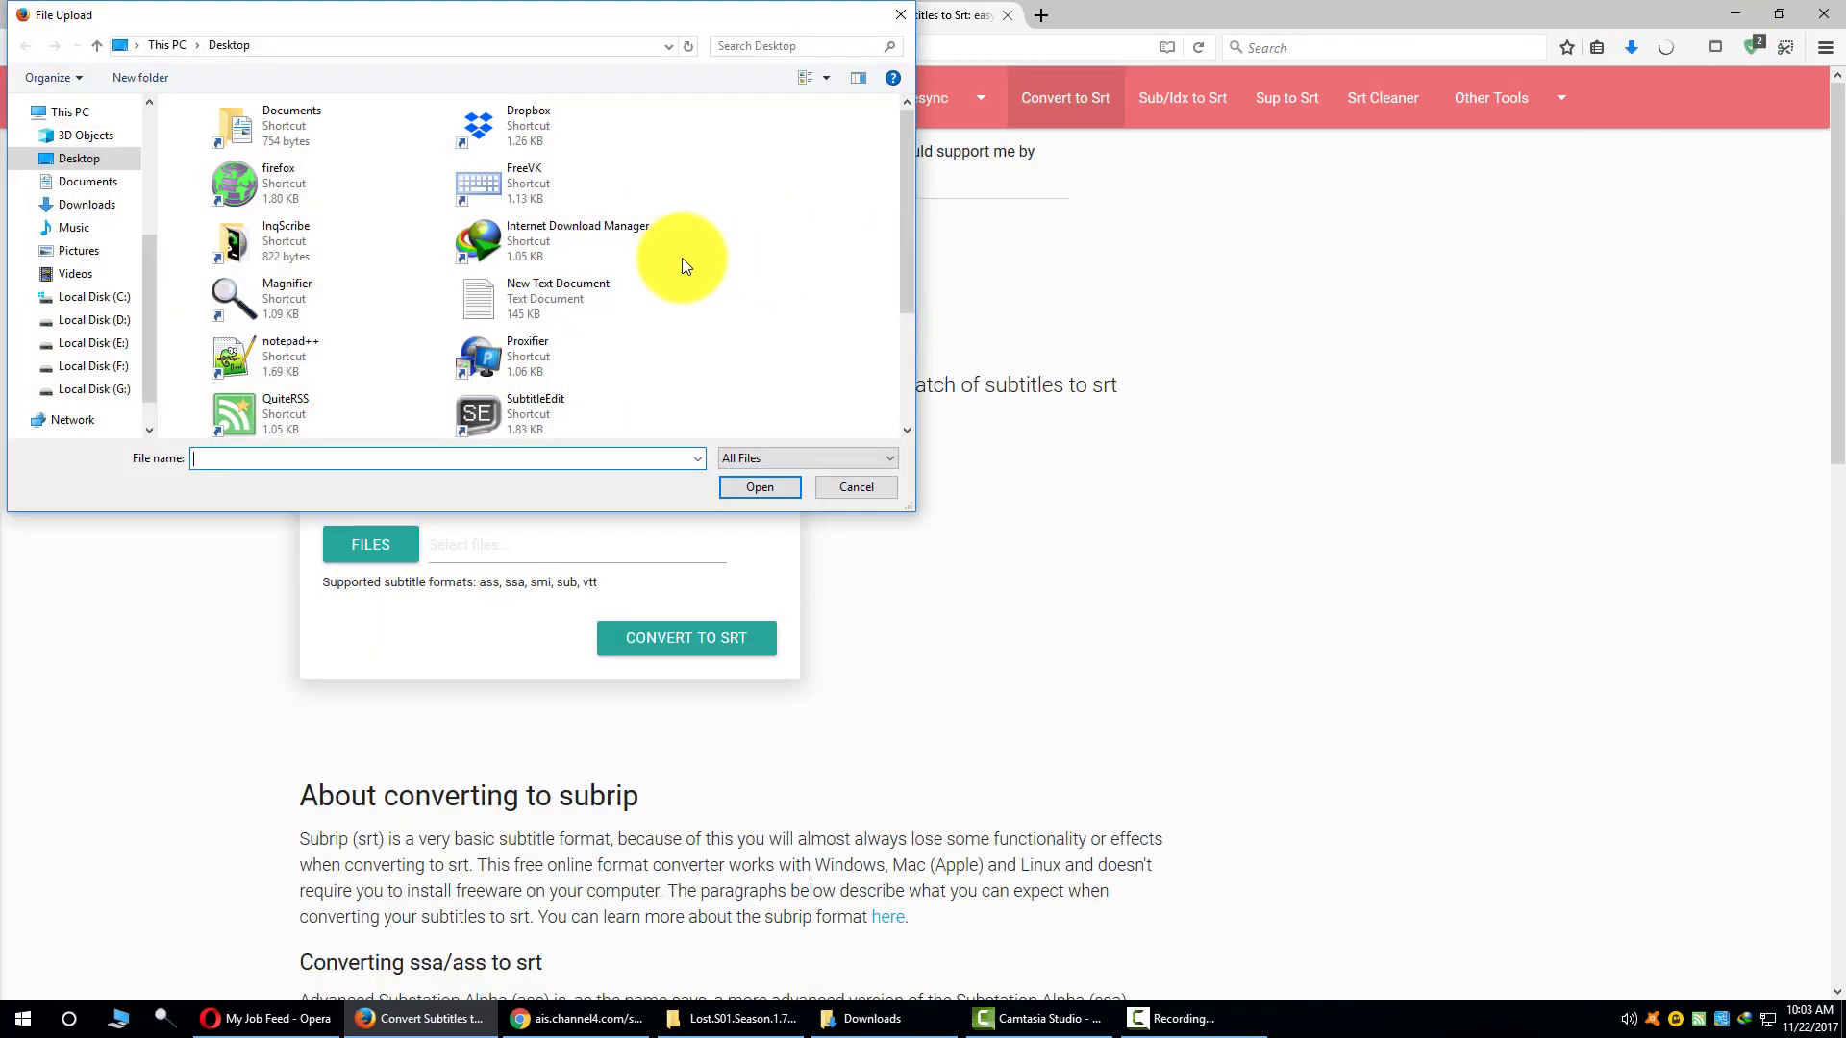
{"action": "double_click", "coordinate": [579, 294]}
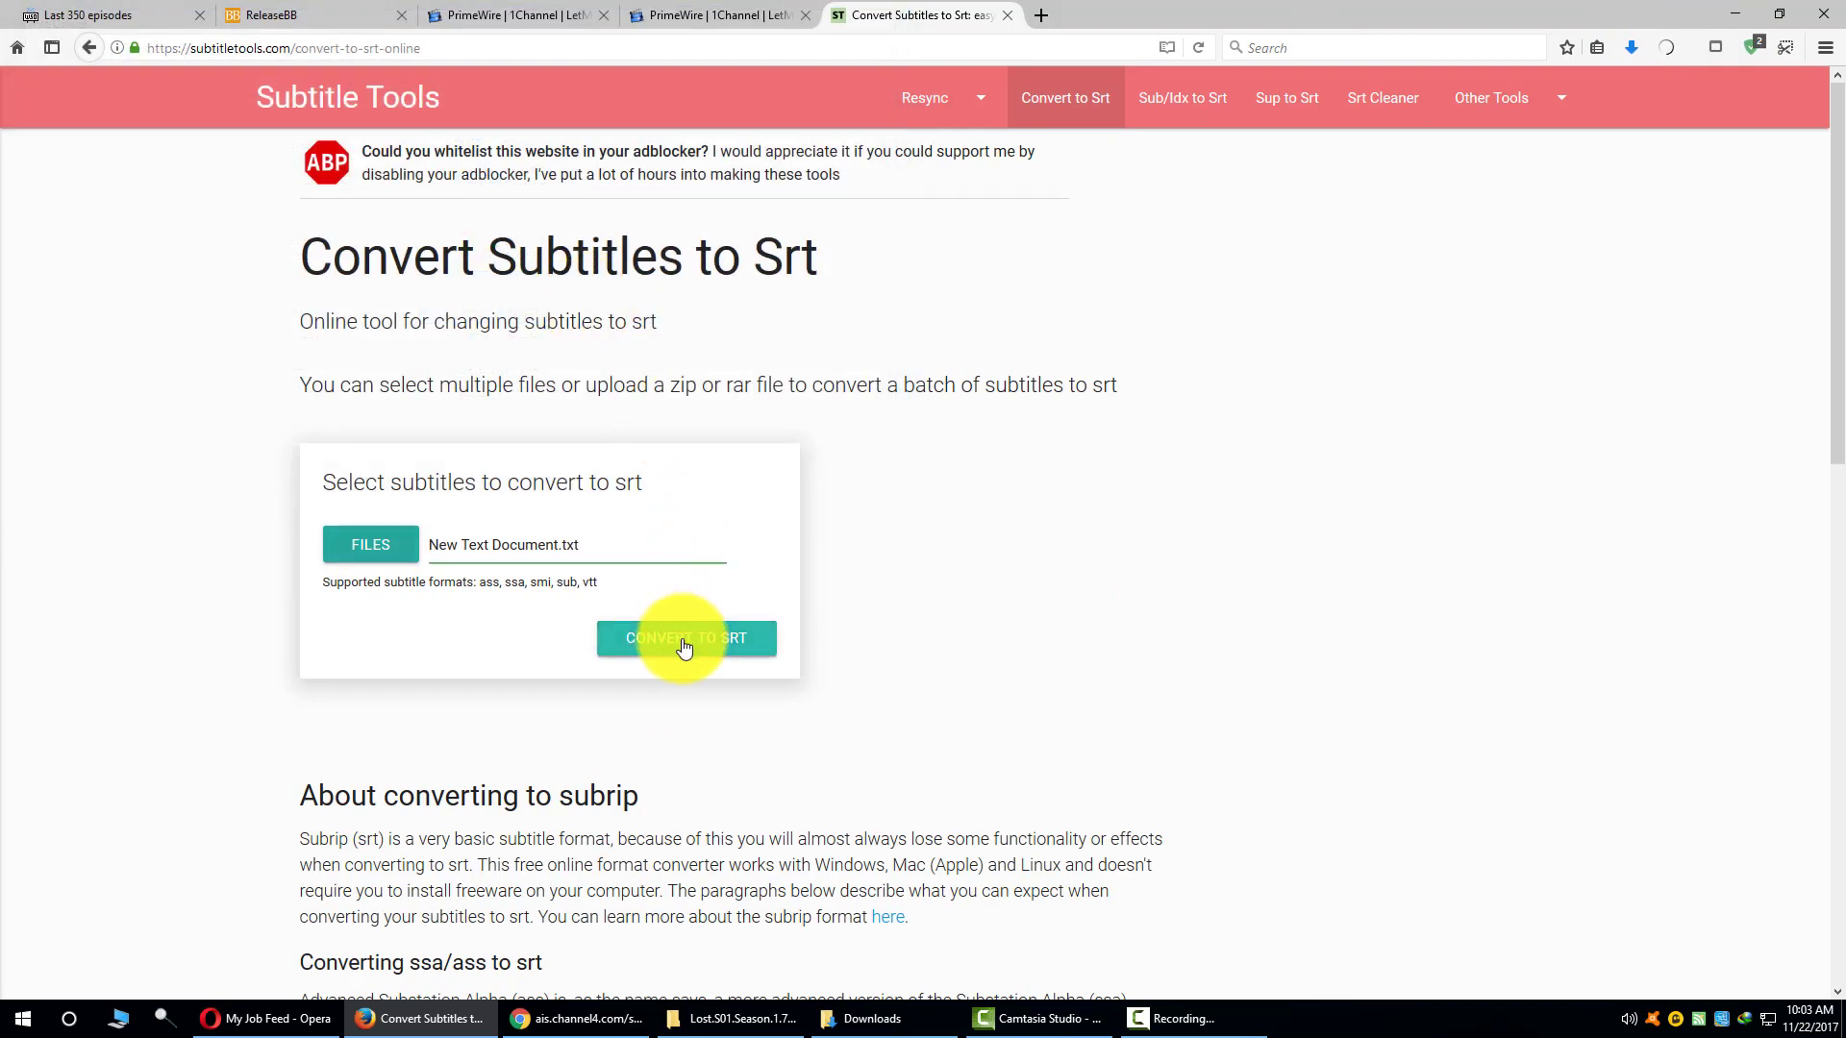
{"action": "left_click", "coordinate": [683, 642]}
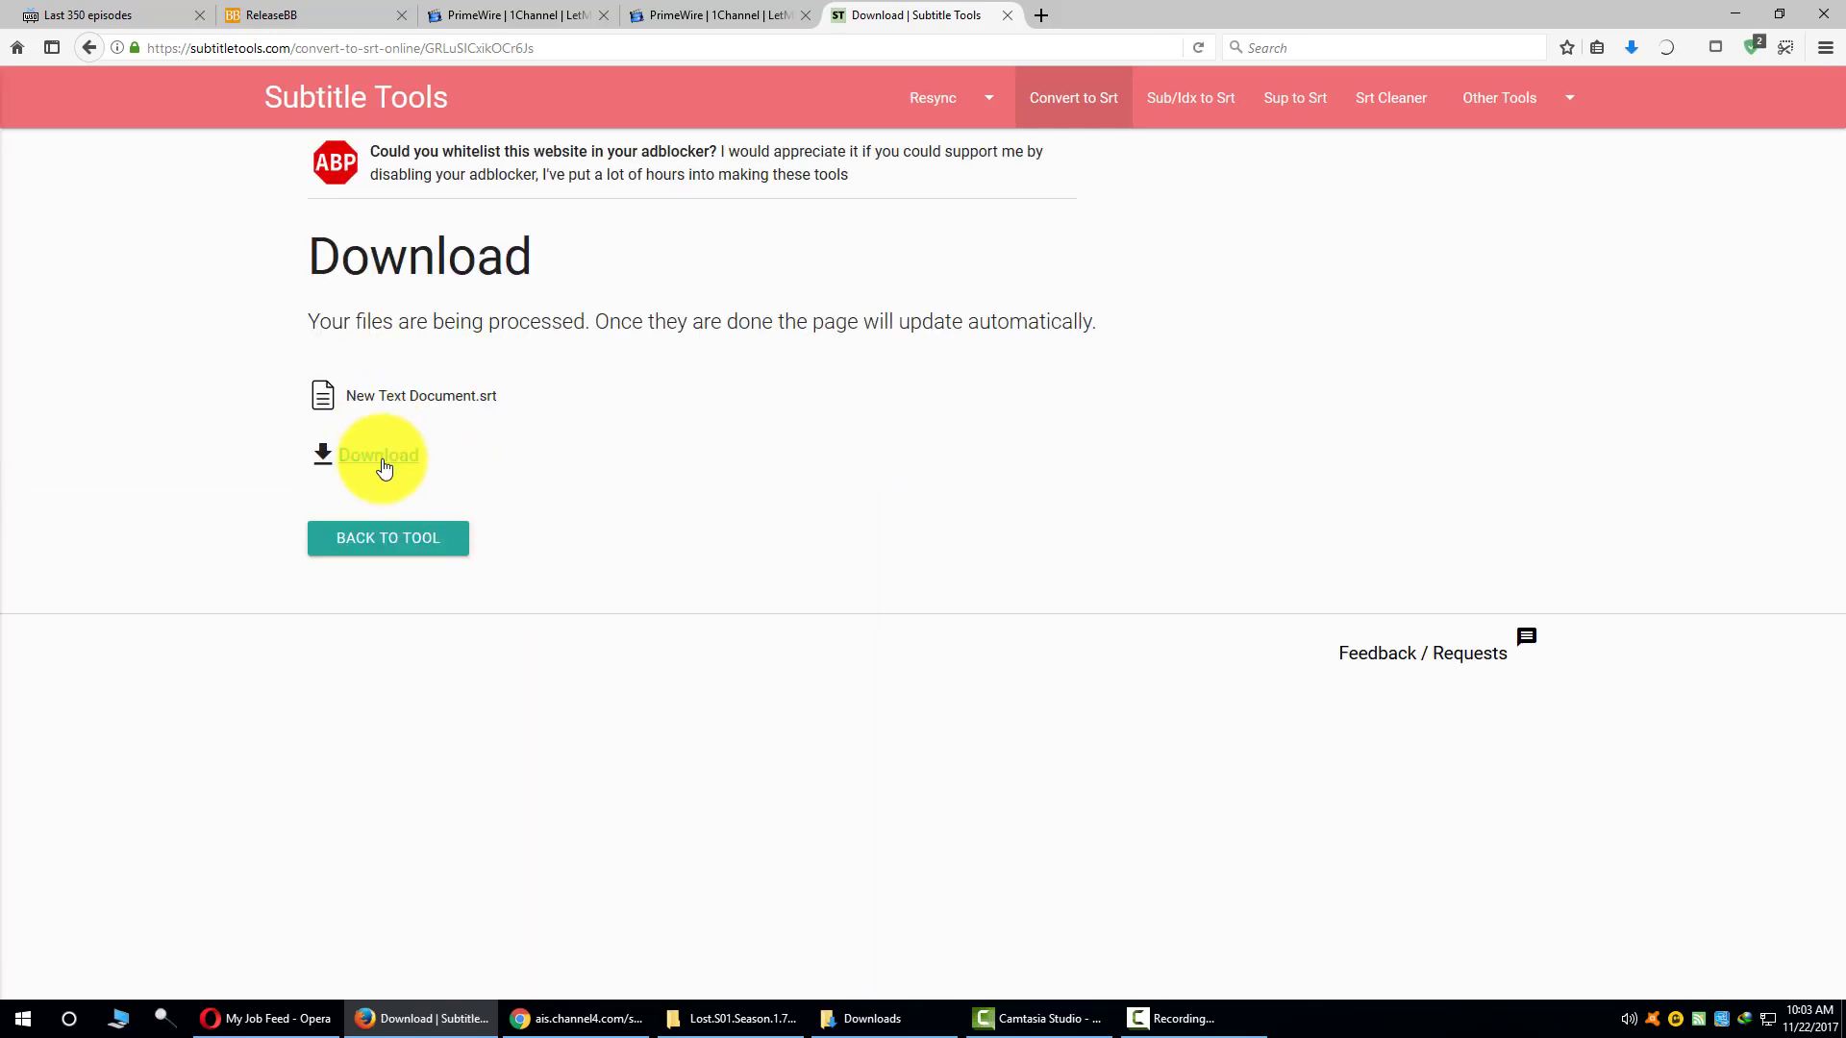
{"action": "left_click", "coordinate": [381, 458]}
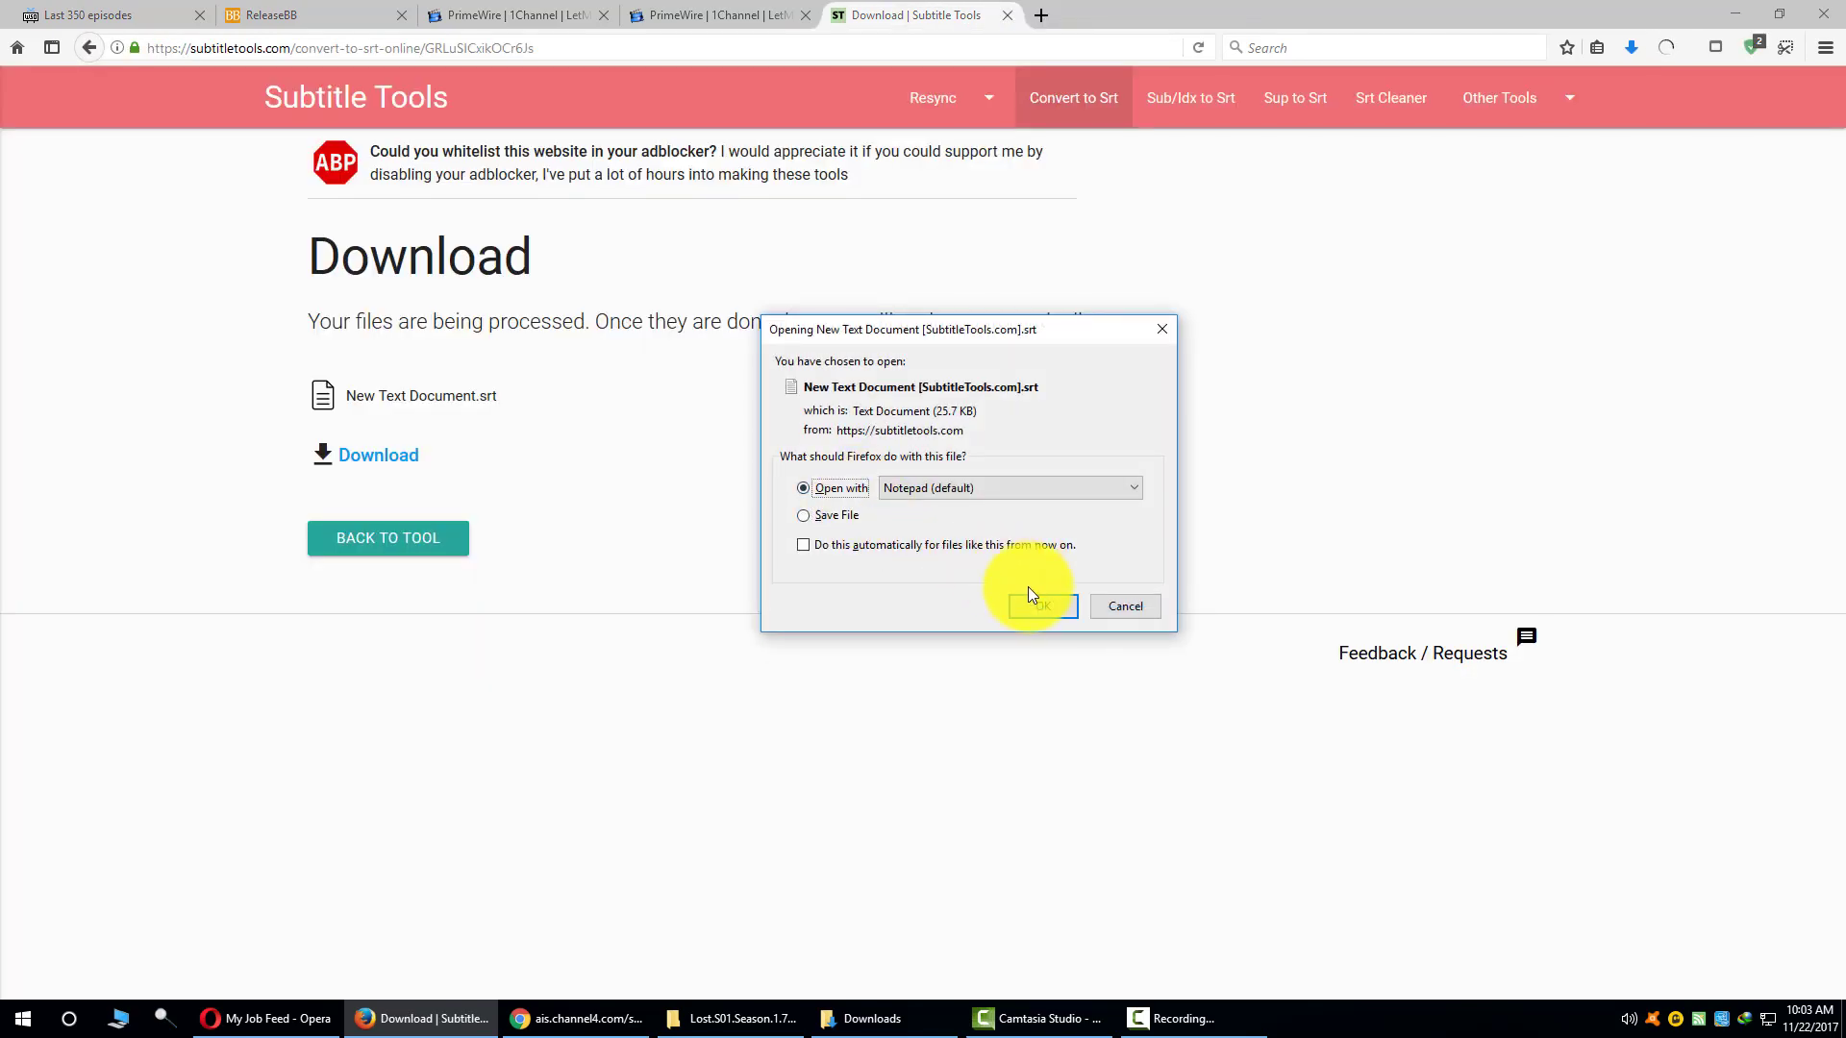
Step: Open the downloaded SRT in Notepad, review its timed entries, then close it
{"action": "left_click", "coordinate": [1035, 600]}
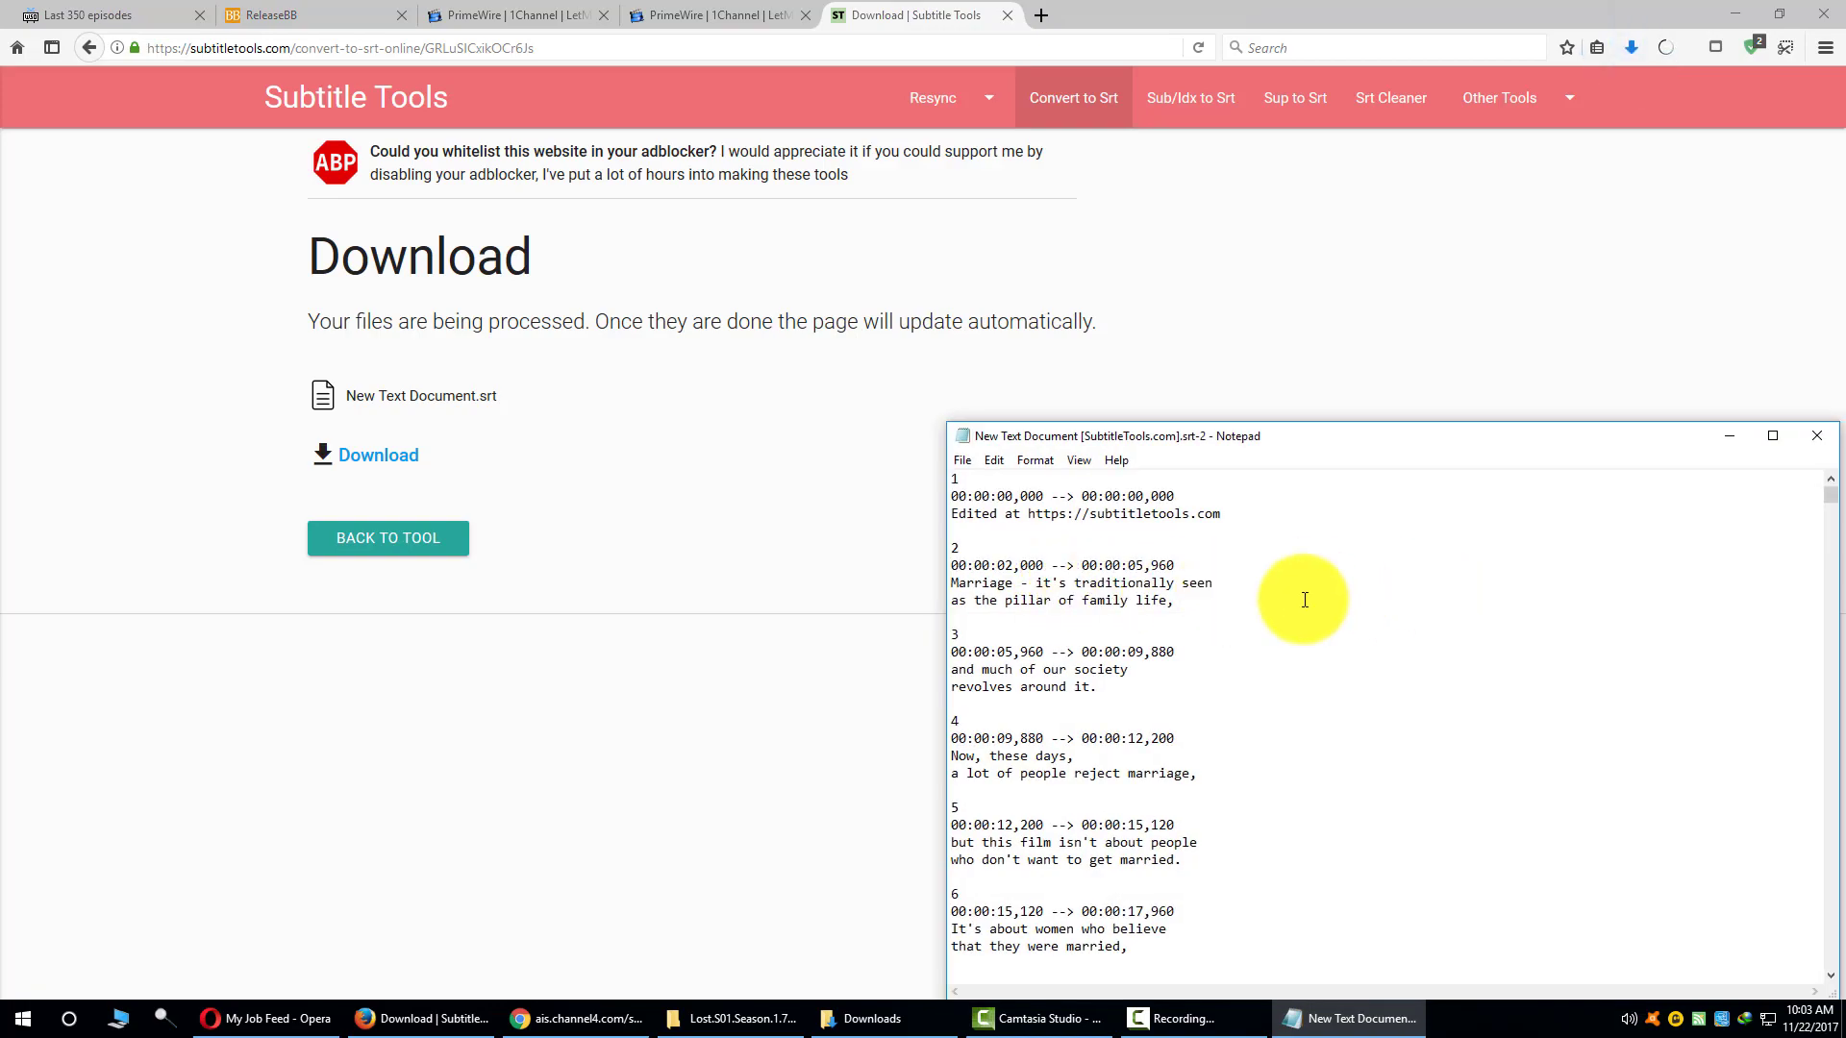
{"action": "scroll", "coordinate": [1250, 615], "scroll_direction": "down", "scroll_amount": 4}
{"action": "scroll", "coordinate": [1116, 634], "scroll_direction": "down", "scroll_amount": 9}
{"action": "scroll", "coordinate": [1116, 638], "scroll_direction": "down", "scroll_amount": 5}
{"action": "scroll", "coordinate": [1063, 617], "scroll_direction": "down", "scroll_amount": 3}
{"action": "scroll", "coordinate": [977, 473], "scroll_direction": "down", "scroll_amount": 6}
{"action": "scroll", "coordinate": [1141, 465], "scroll_direction": "down", "scroll_amount": 6}
{"action": "scroll", "coordinate": [1187, 461], "scroll_direction": "up", "scroll_amount": 3}
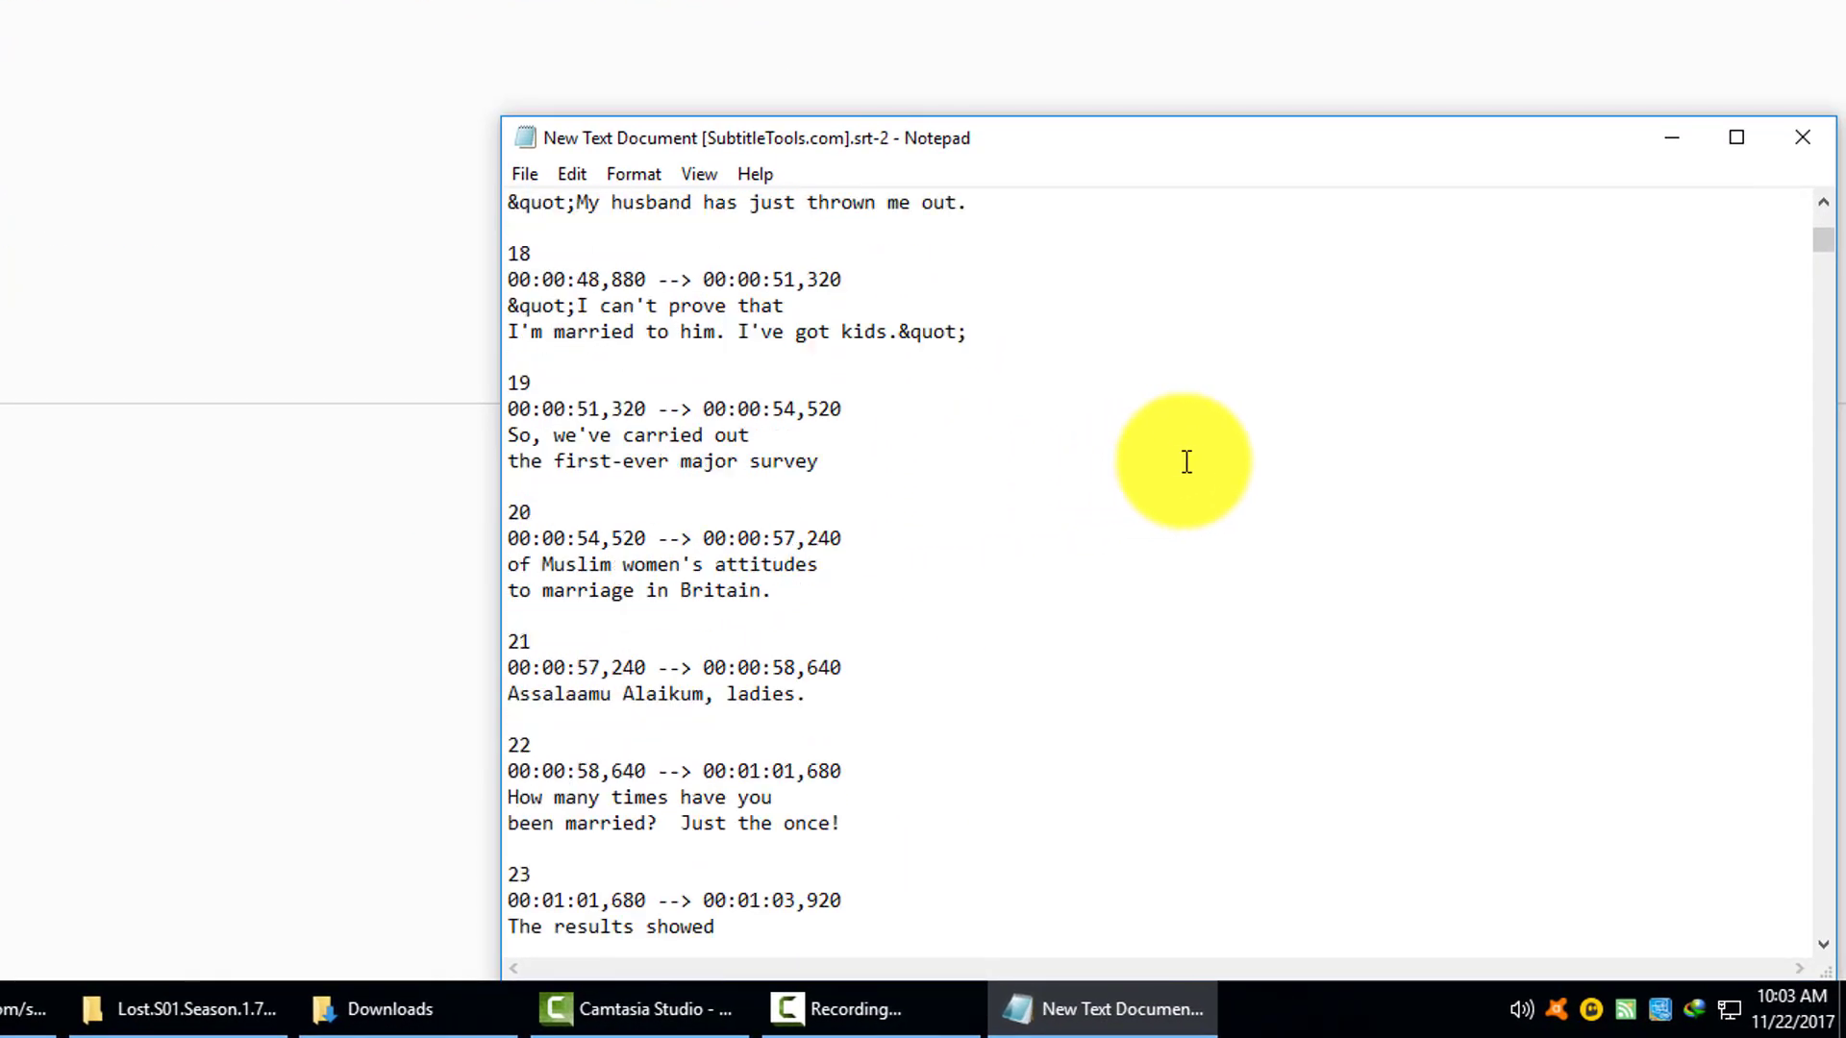
{"action": "scroll", "coordinate": [1186, 461], "scroll_direction": "up", "scroll_amount": 4}
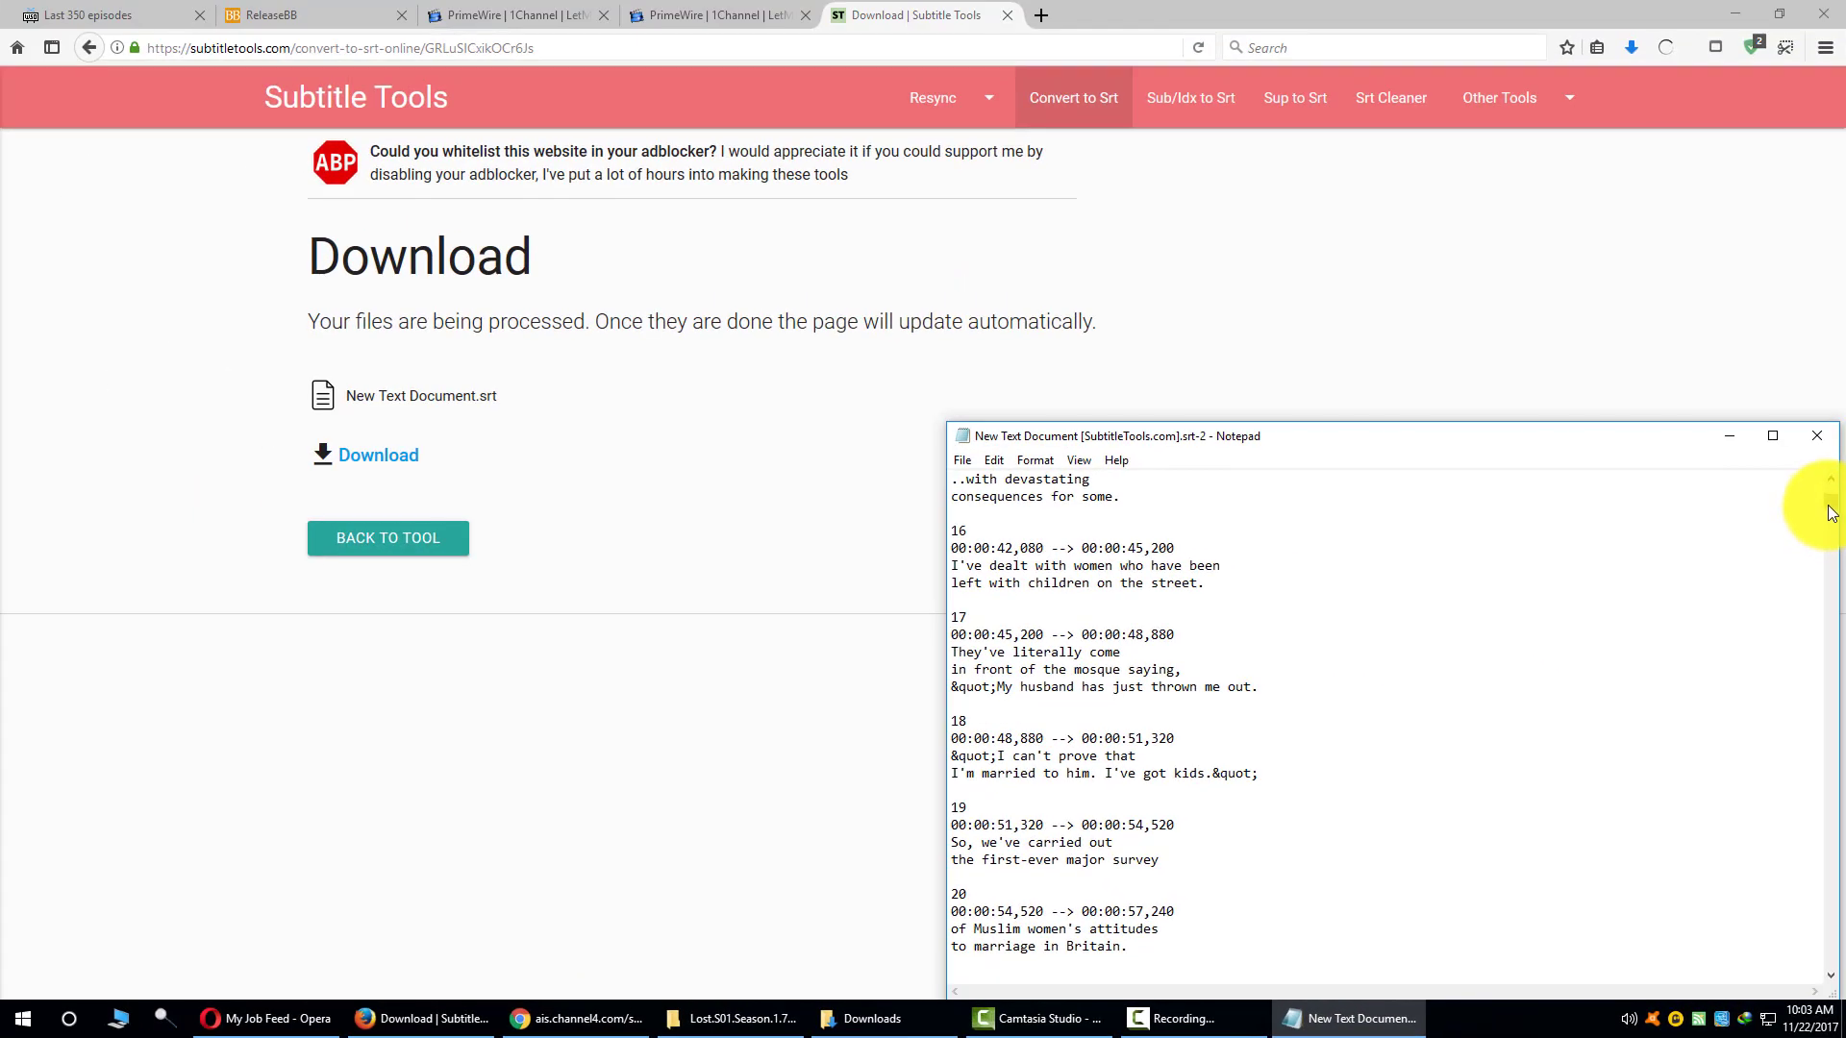
{"action": "left_click_drag", "start_coordinate": [1830, 512], "coordinate": [1830, 489]}
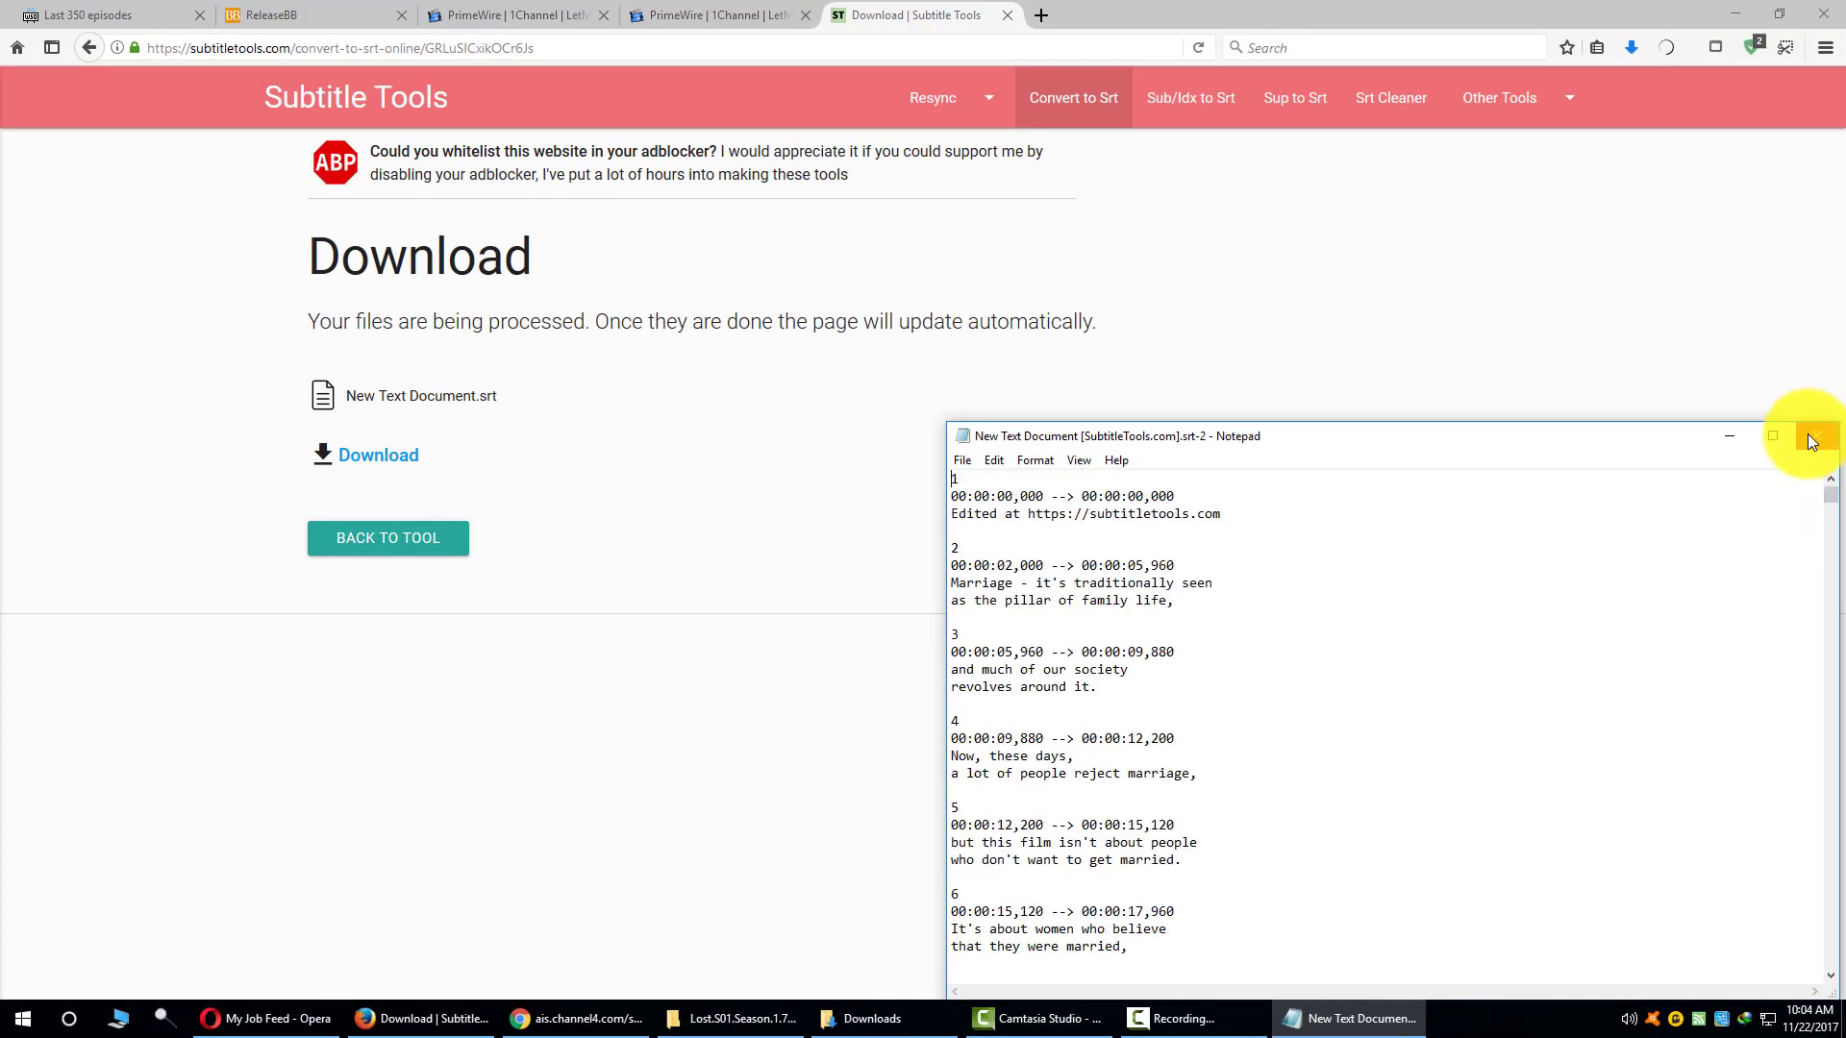
{"action": "left_click", "coordinate": [1813, 441]}
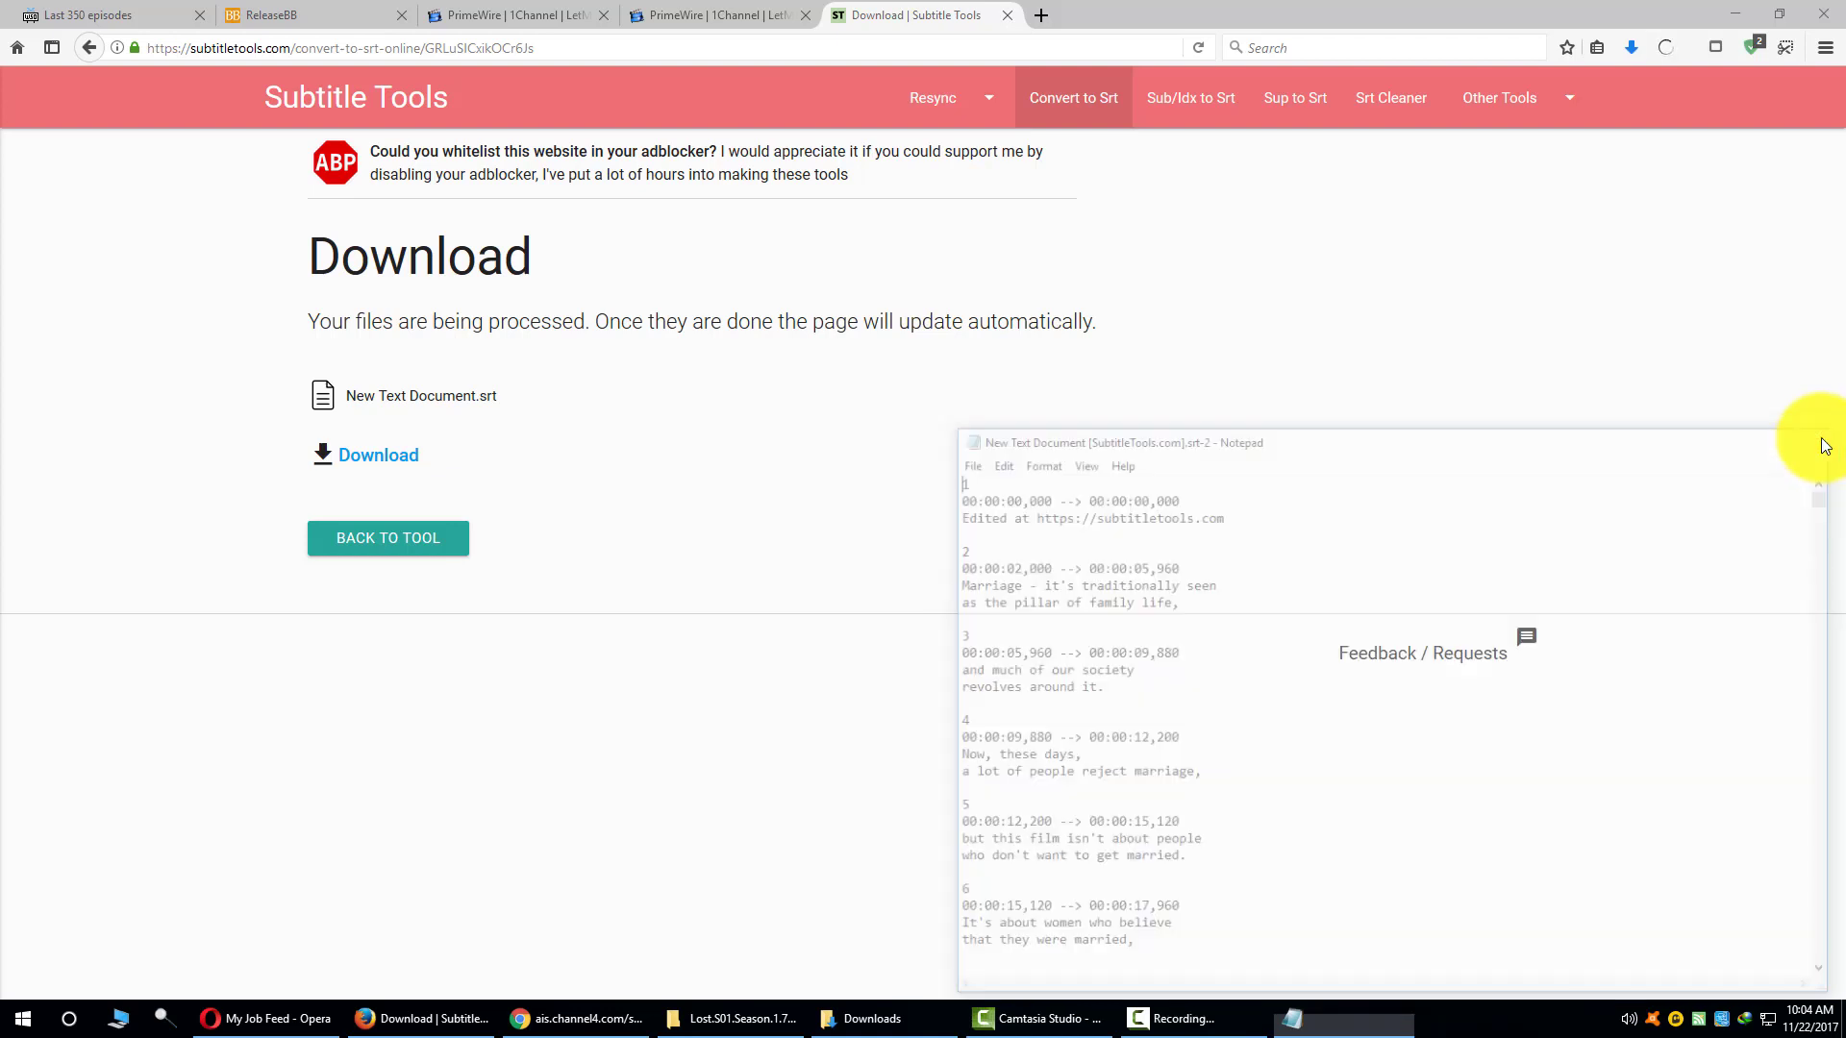
Step: Minimize the browser, then bring up the CyberGhost window from the taskbar and close it
{"action": "left_click", "coordinate": [1752, 9]}
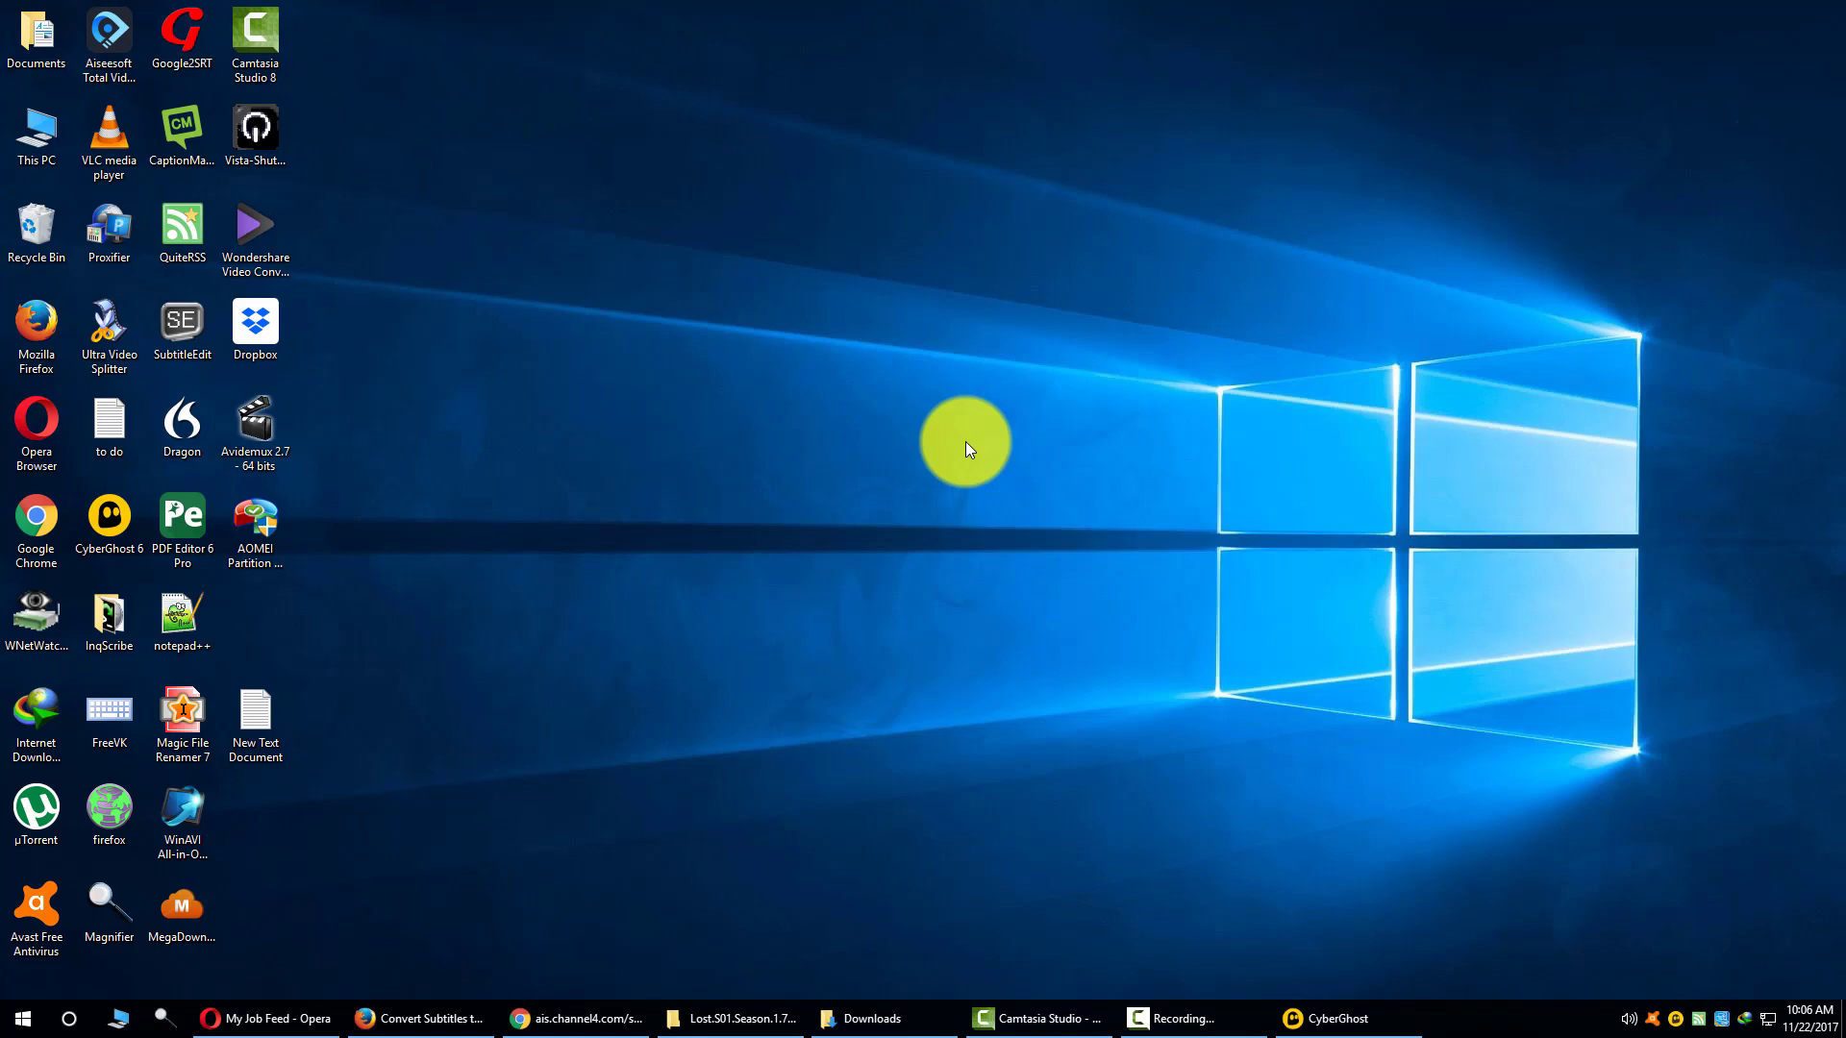
{"action": "left_click", "coordinate": [1331, 1021]}
{"action": "left_click", "coordinate": [1322, 274]}
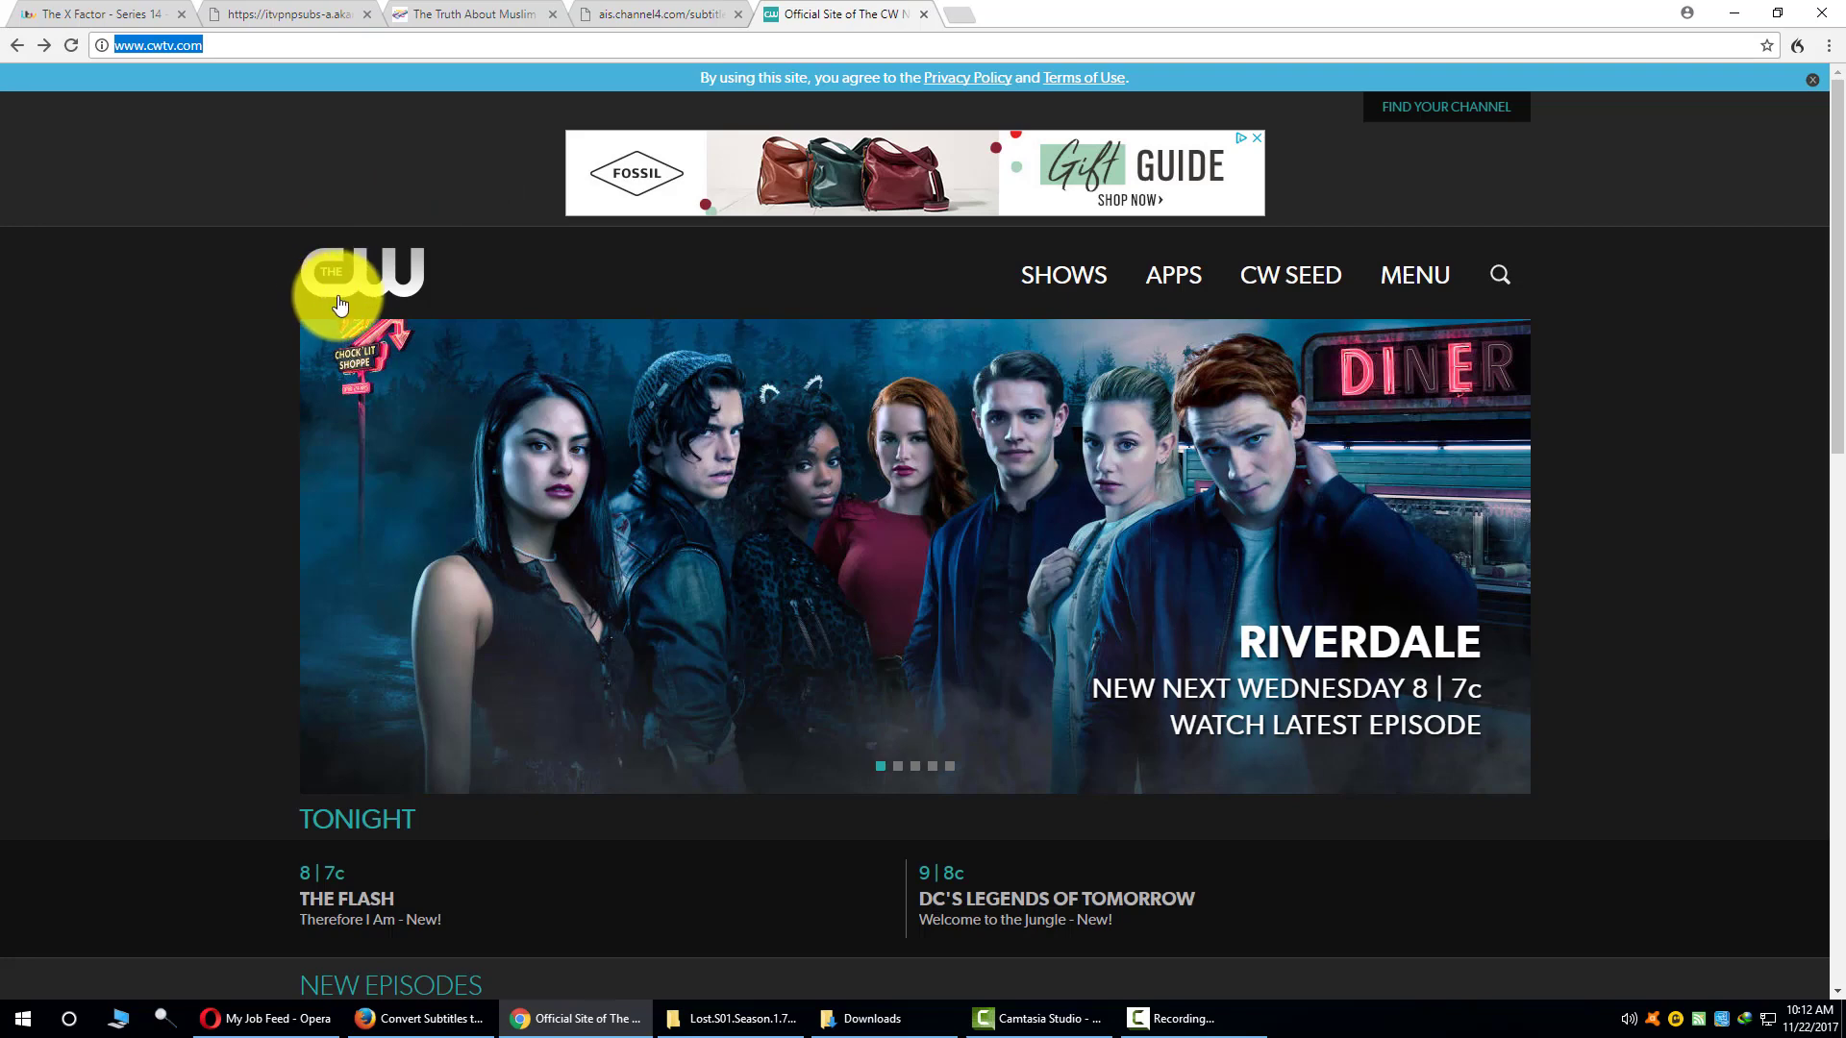
Step: Open Supergirl 'Wake Up' from the CW New Episodes row and start playback
{"action": "scroll", "coordinate": [481, 394], "scroll_direction": "down", "scroll_amount": 2}
{"action": "scroll", "coordinate": [490, 400], "scroll_direction": "down", "scroll_amount": 3}
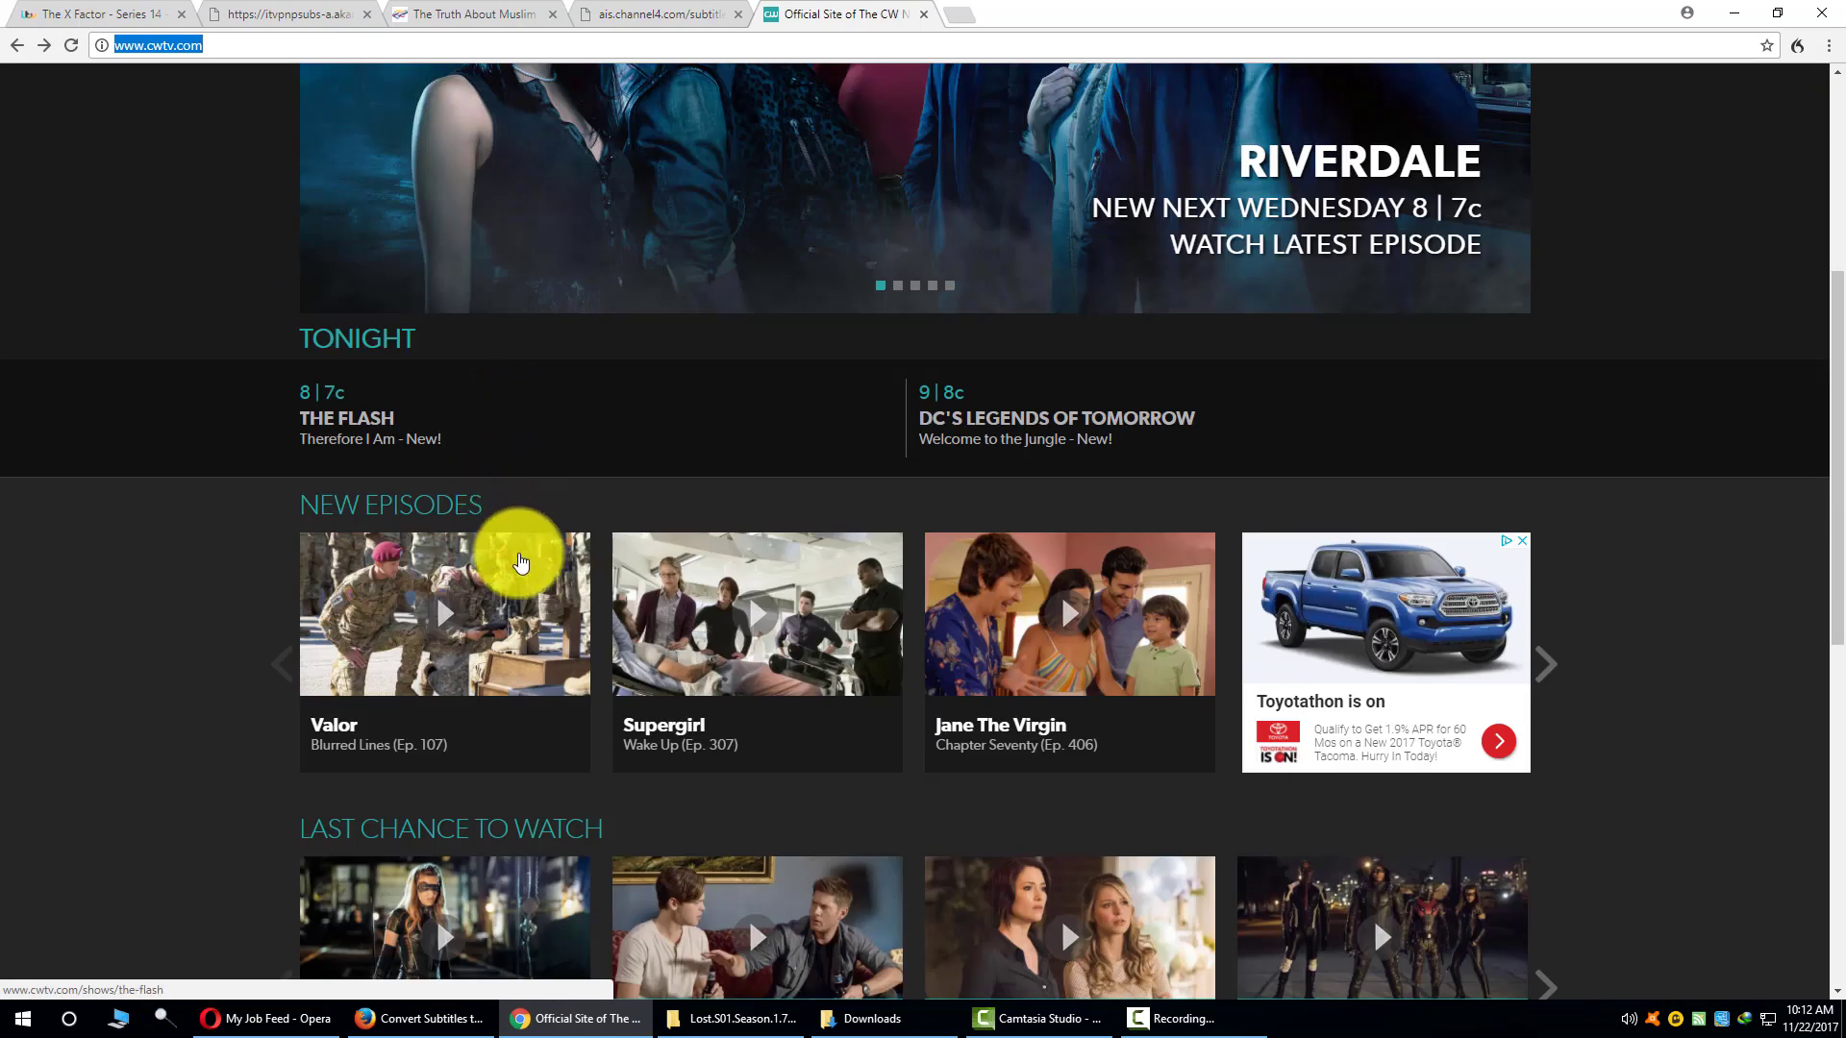
{"action": "left_click", "coordinate": [727, 606]}
{"action": "scroll", "coordinate": [1346, 538], "scroll_direction": "down", "scroll_amount": 2}
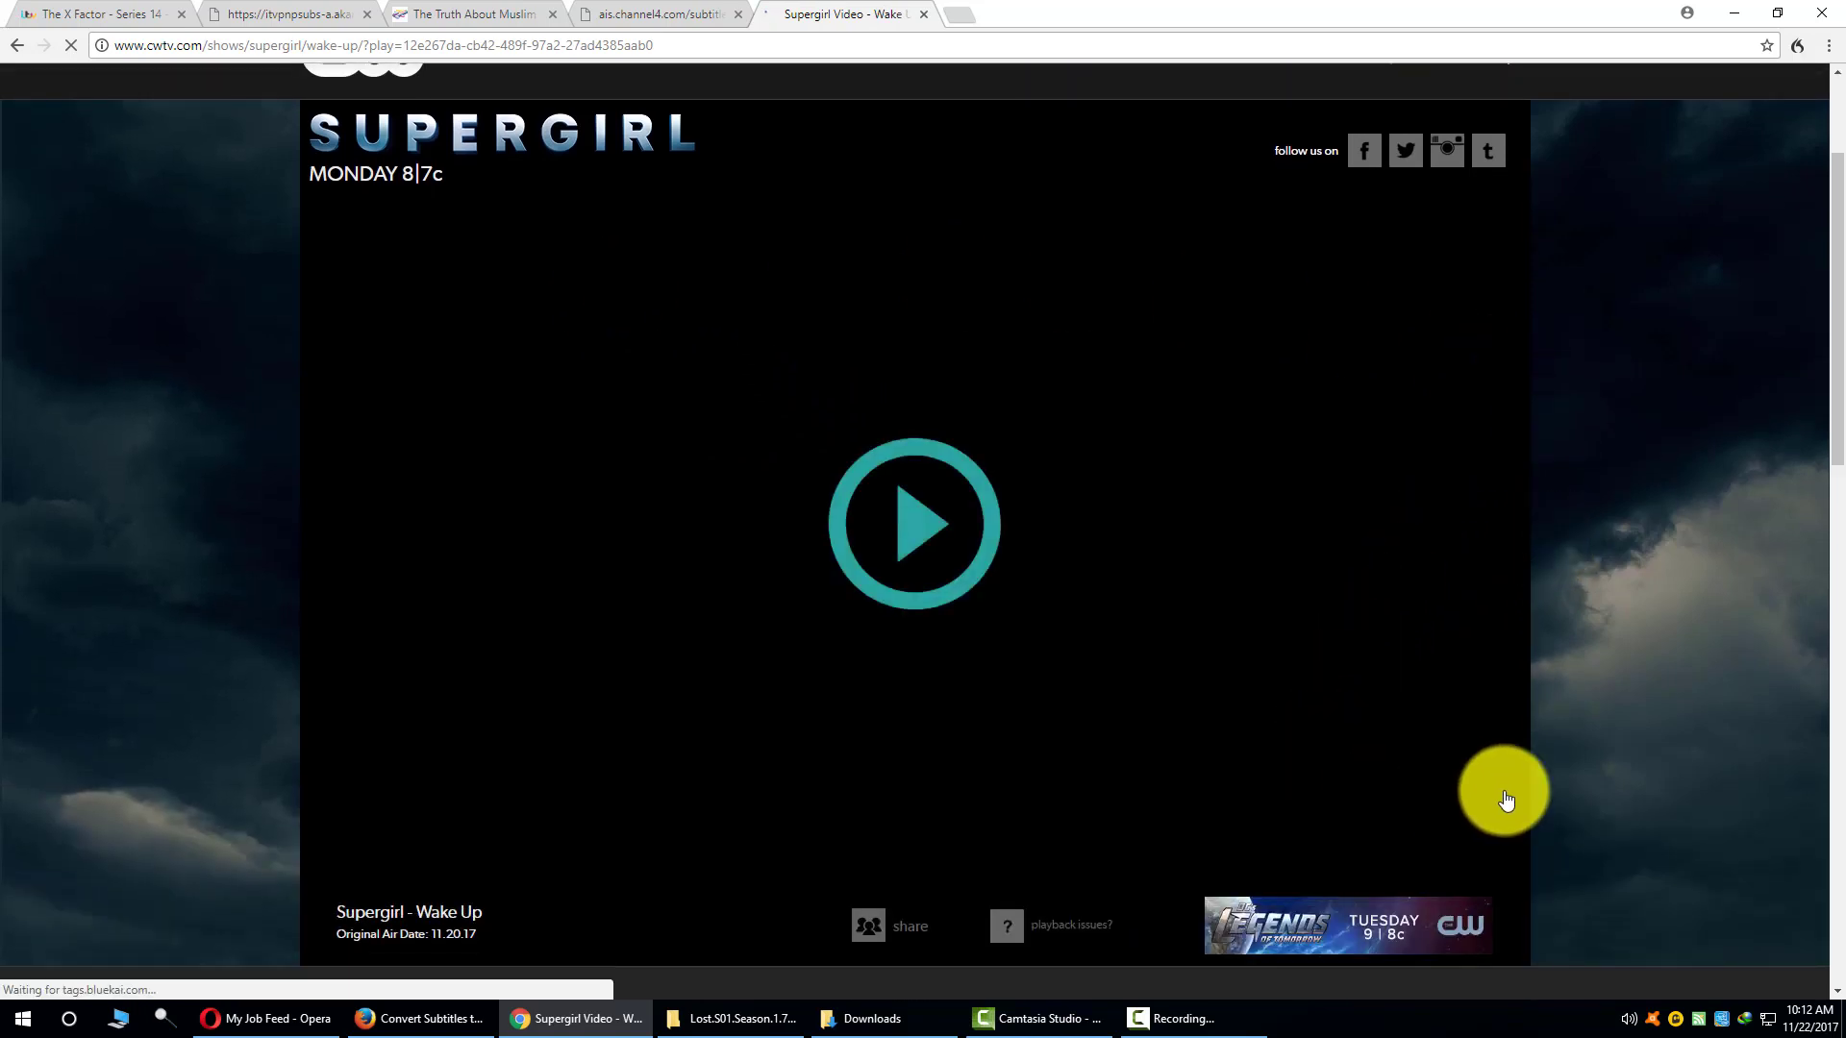
{"action": "left_click", "coordinate": [950, 522]}
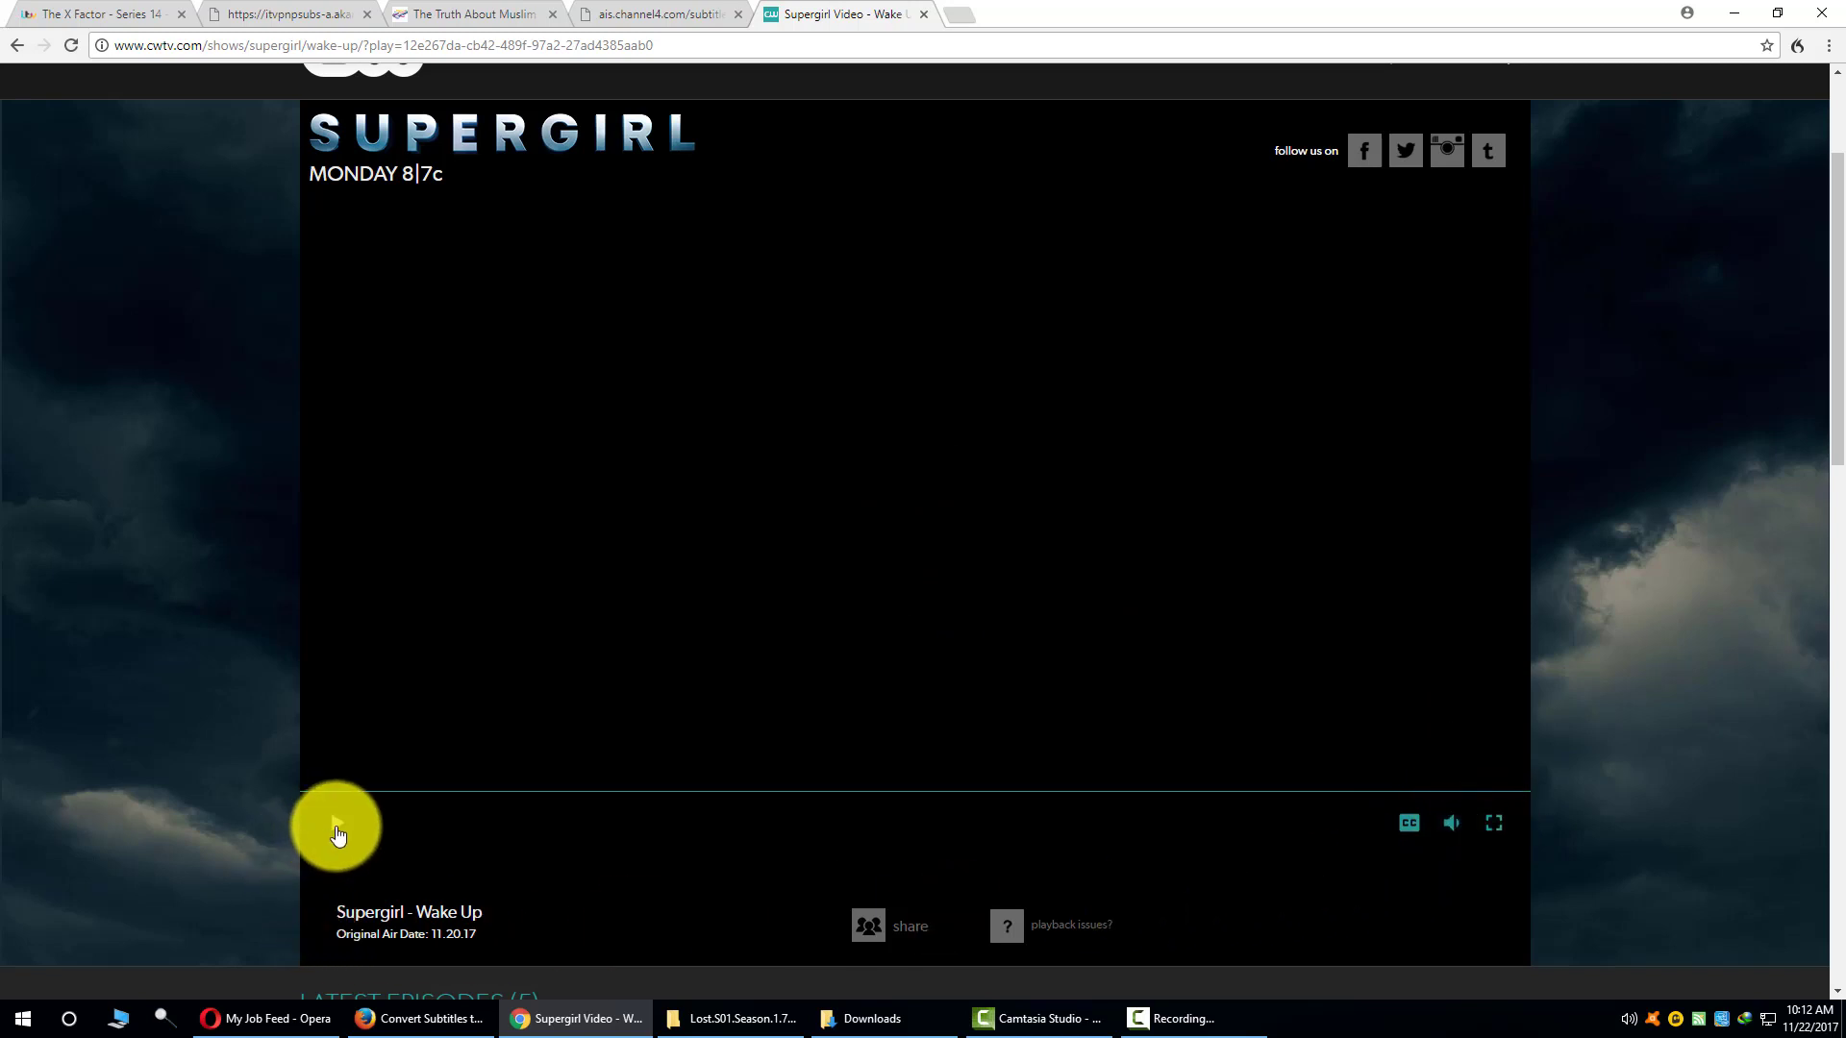
{"action": "left_click", "coordinate": [337, 825]}
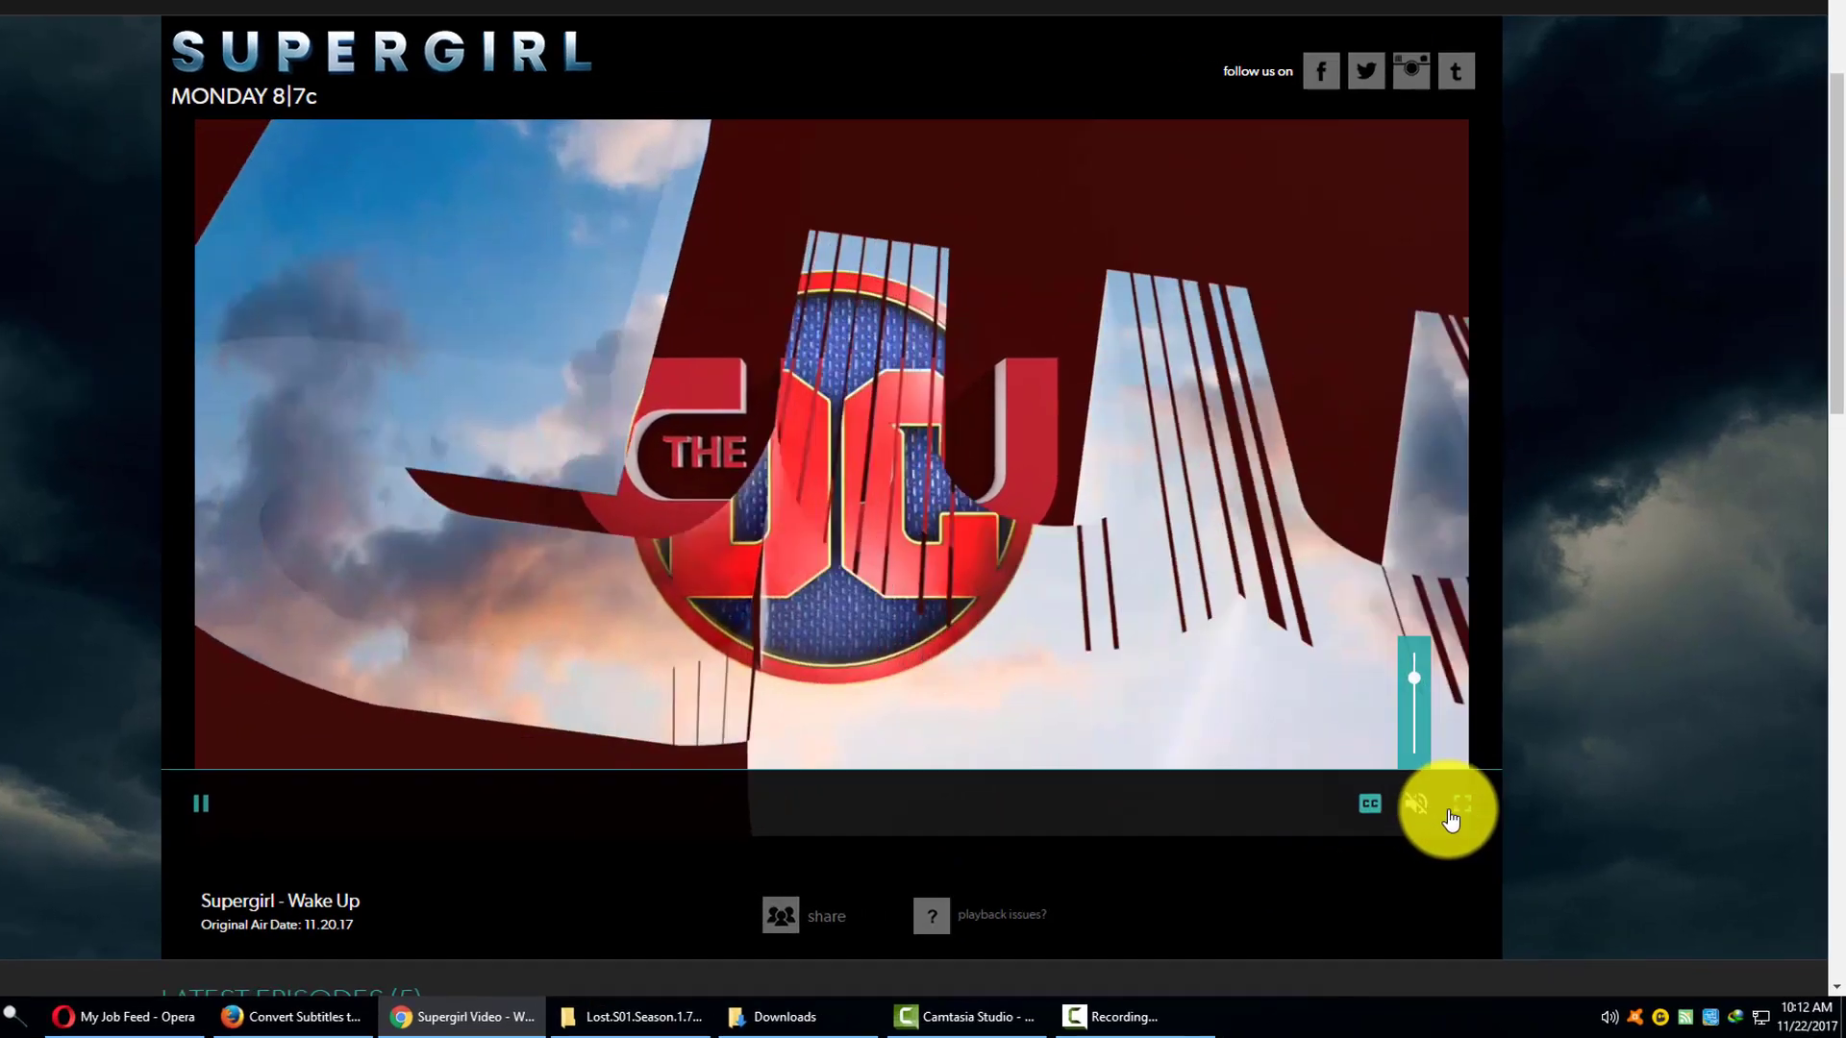
Step: Open Chrome DevTools on the episode page and show the Network panel
{"action": "right_click", "coordinate": [1596, 843]}
{"action": "left_click", "coordinate": [1385, 653]}
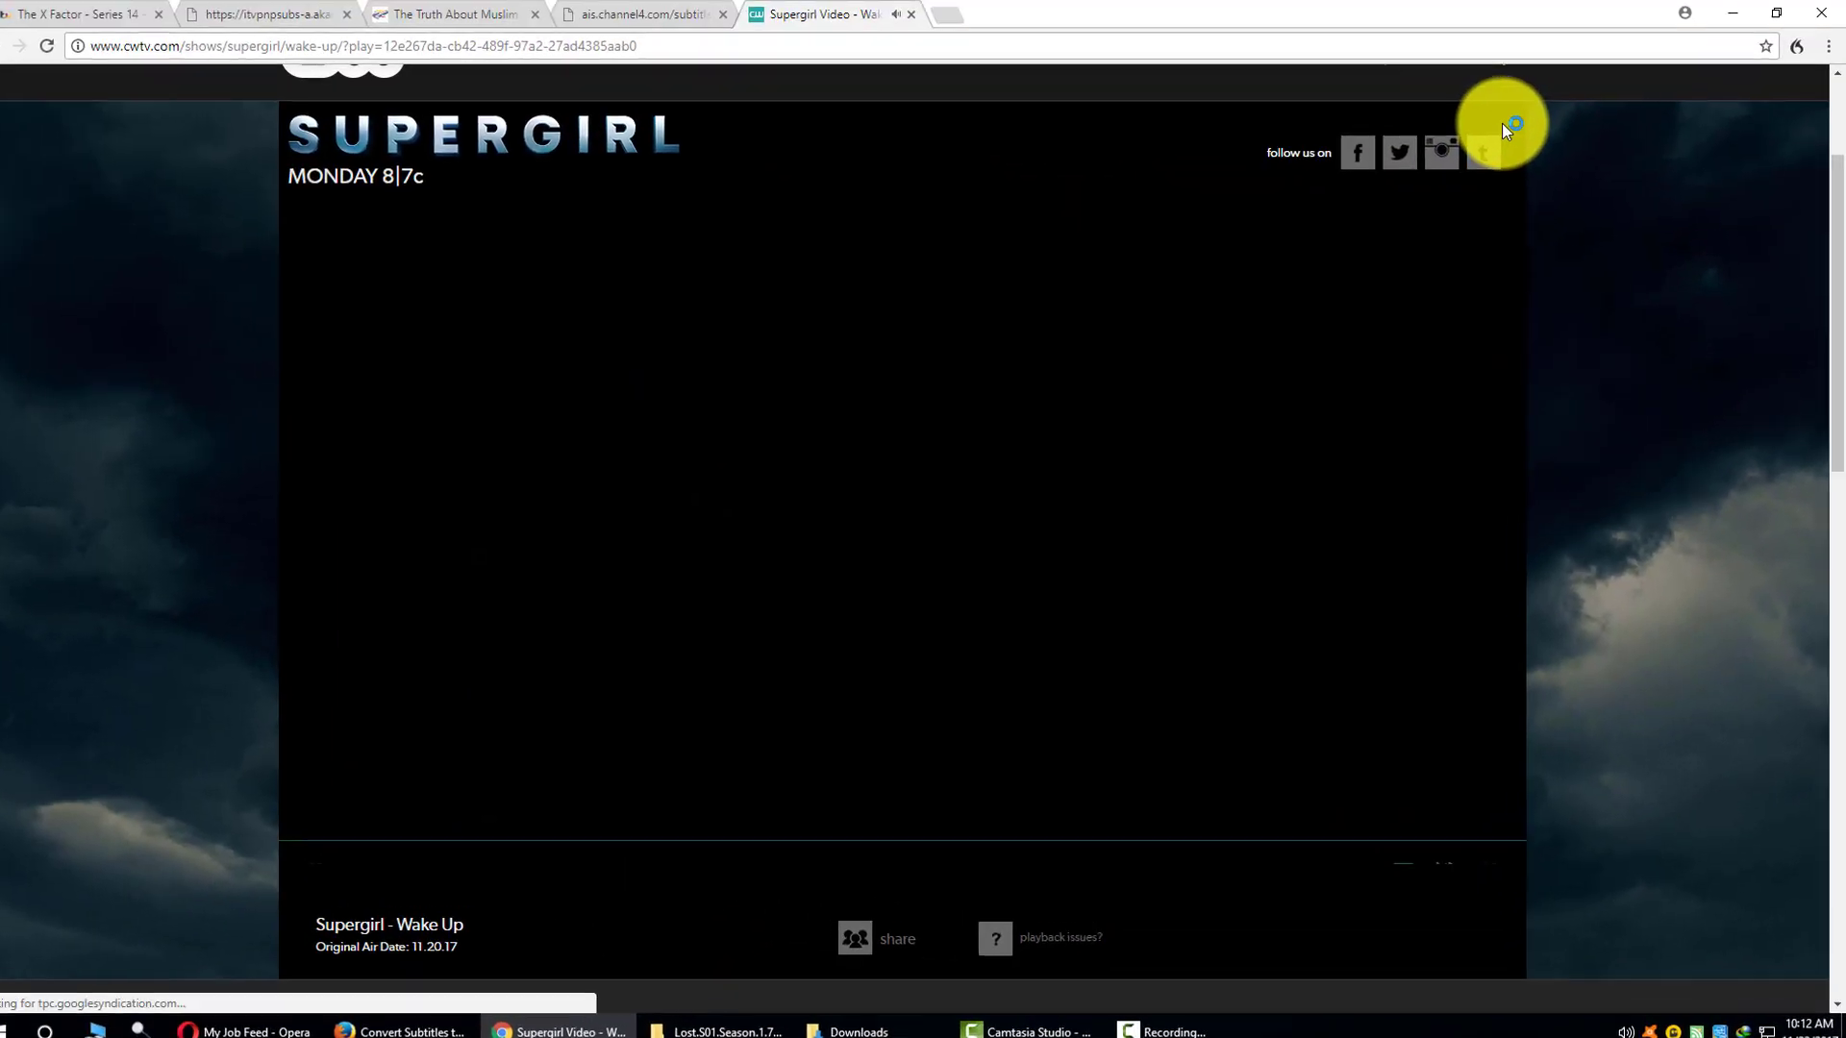
{"action": "key", "text": "F12"}
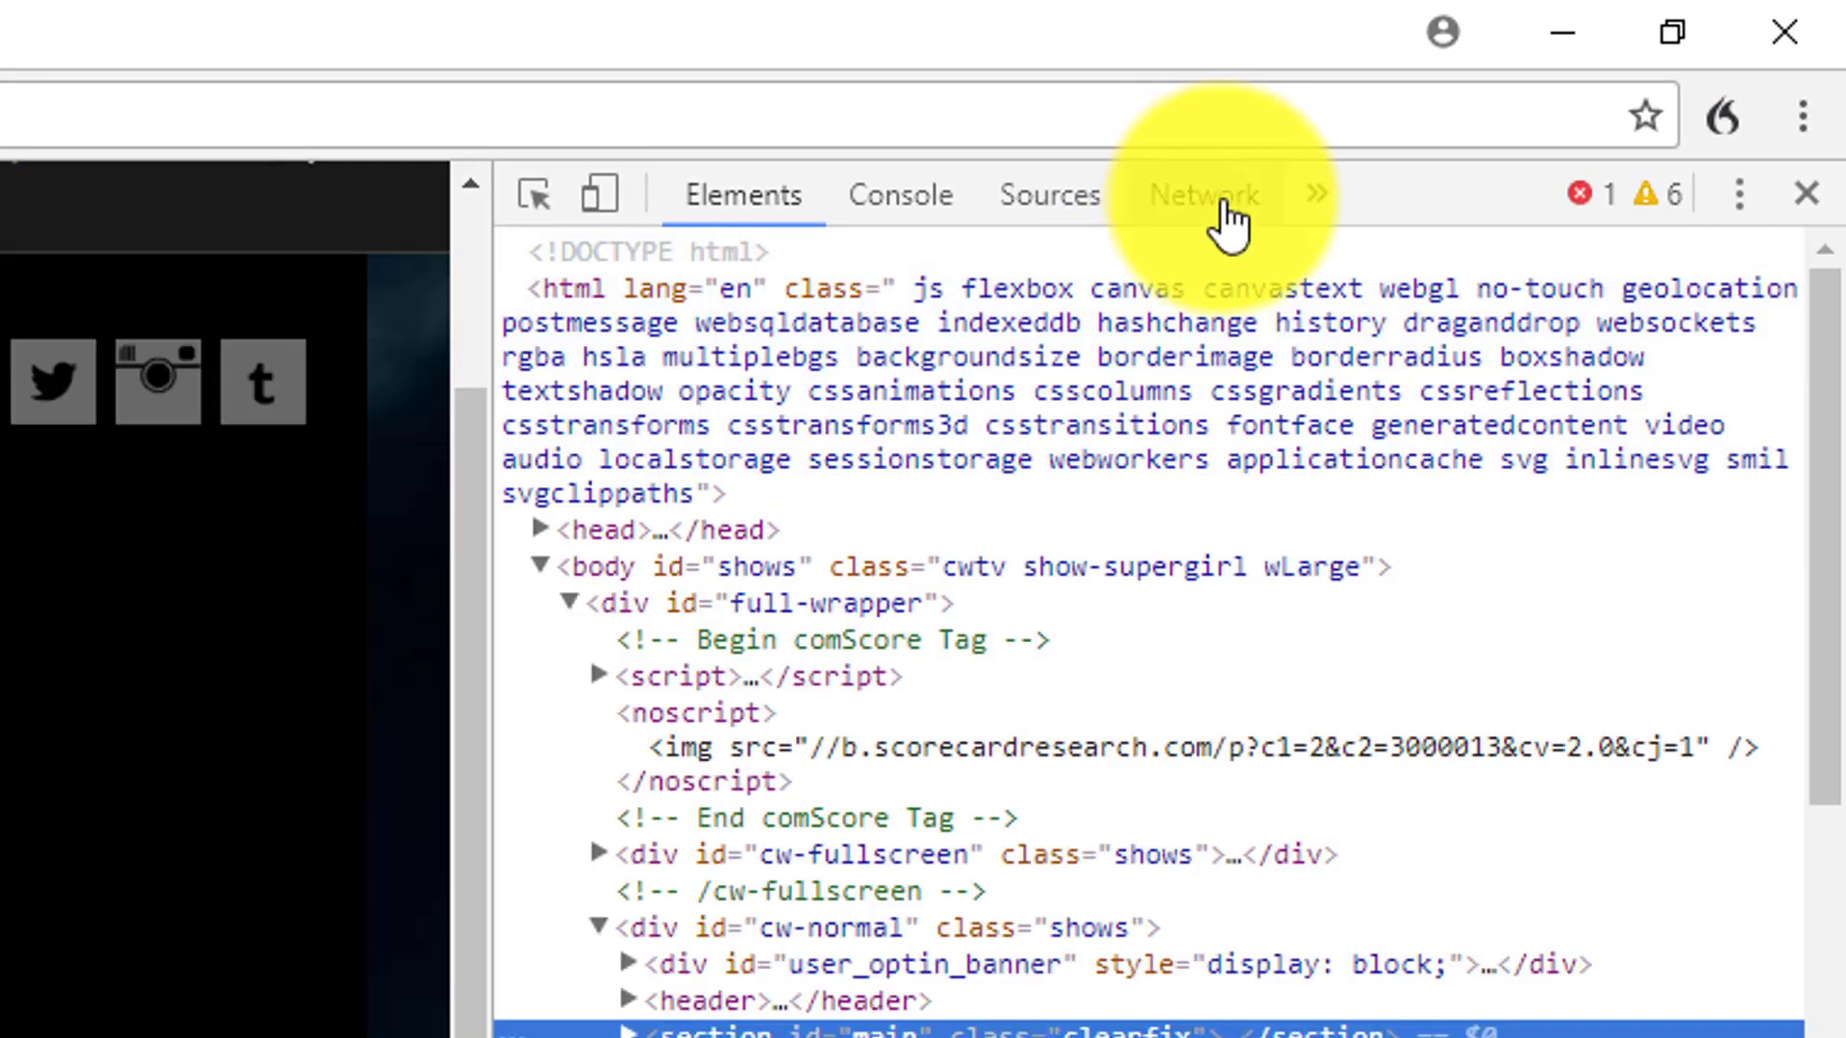
{"action": "left_click", "coordinate": [1592, 81]}
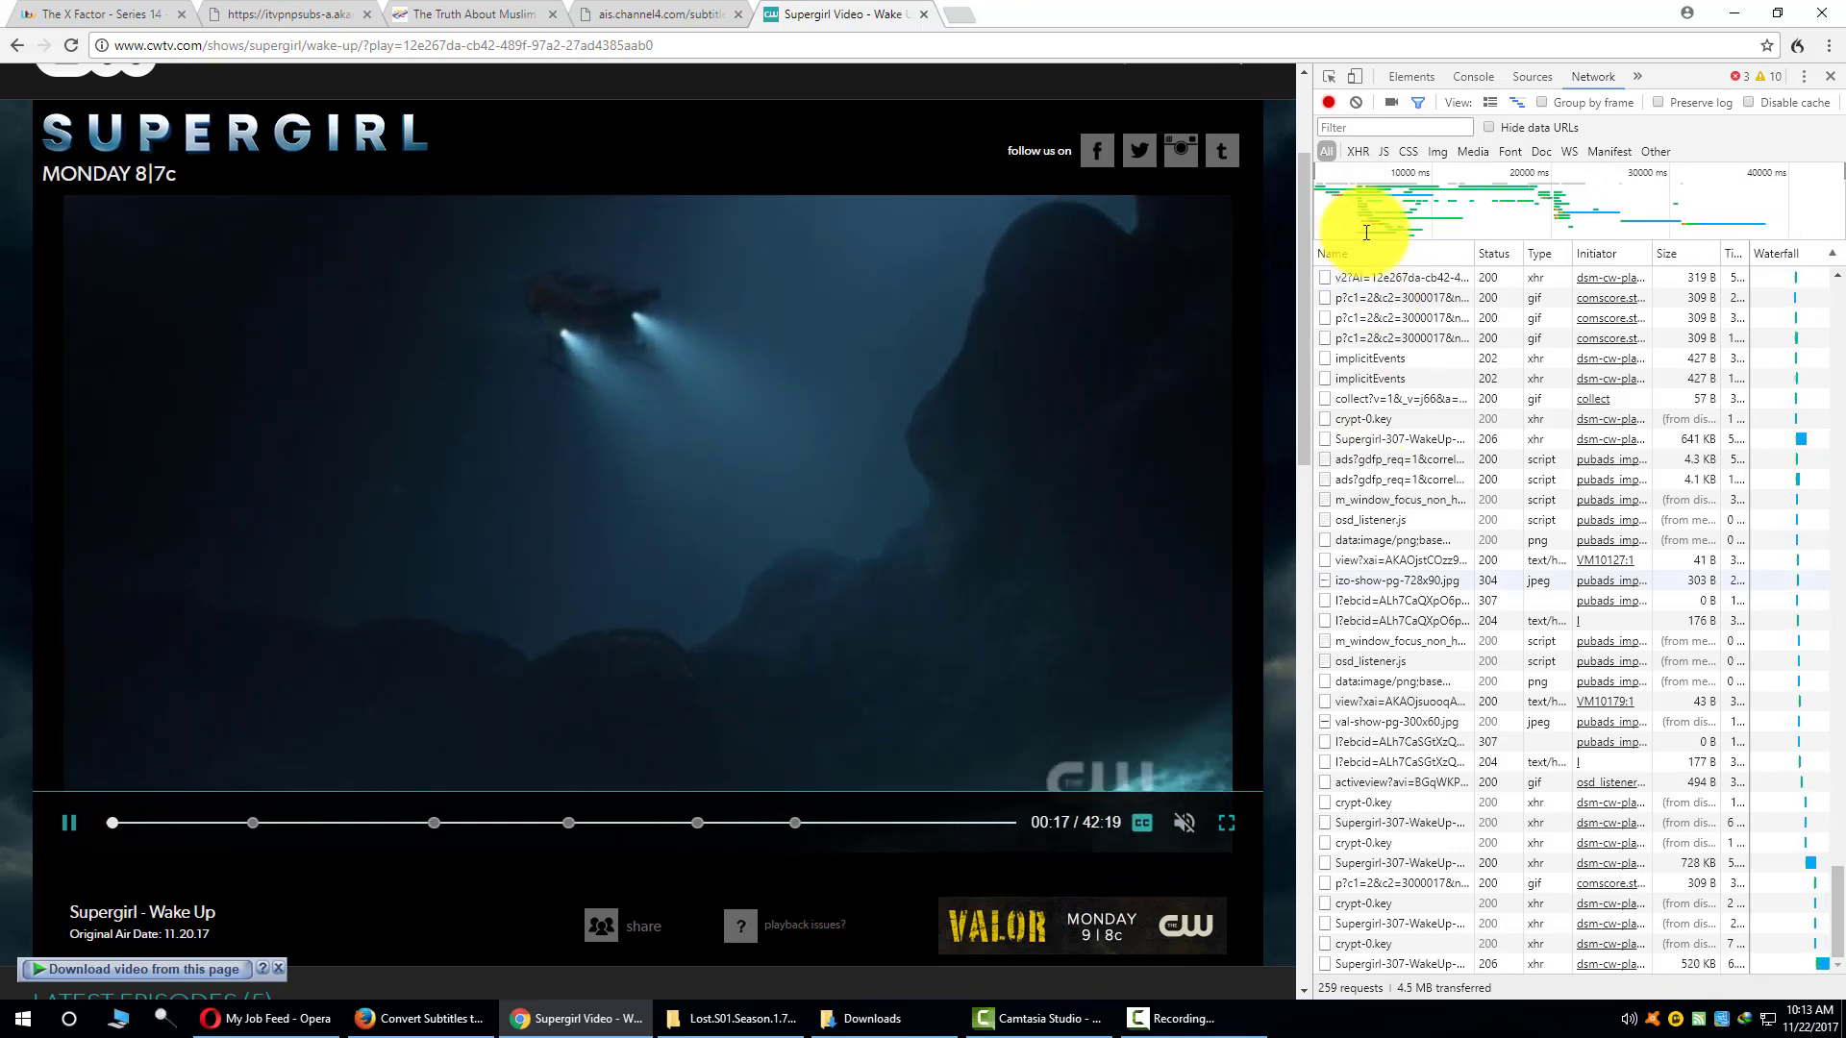
Step: Pause the video, filter network requests by 'capt', and reload the page
{"action": "left_click", "coordinate": [69, 823]}
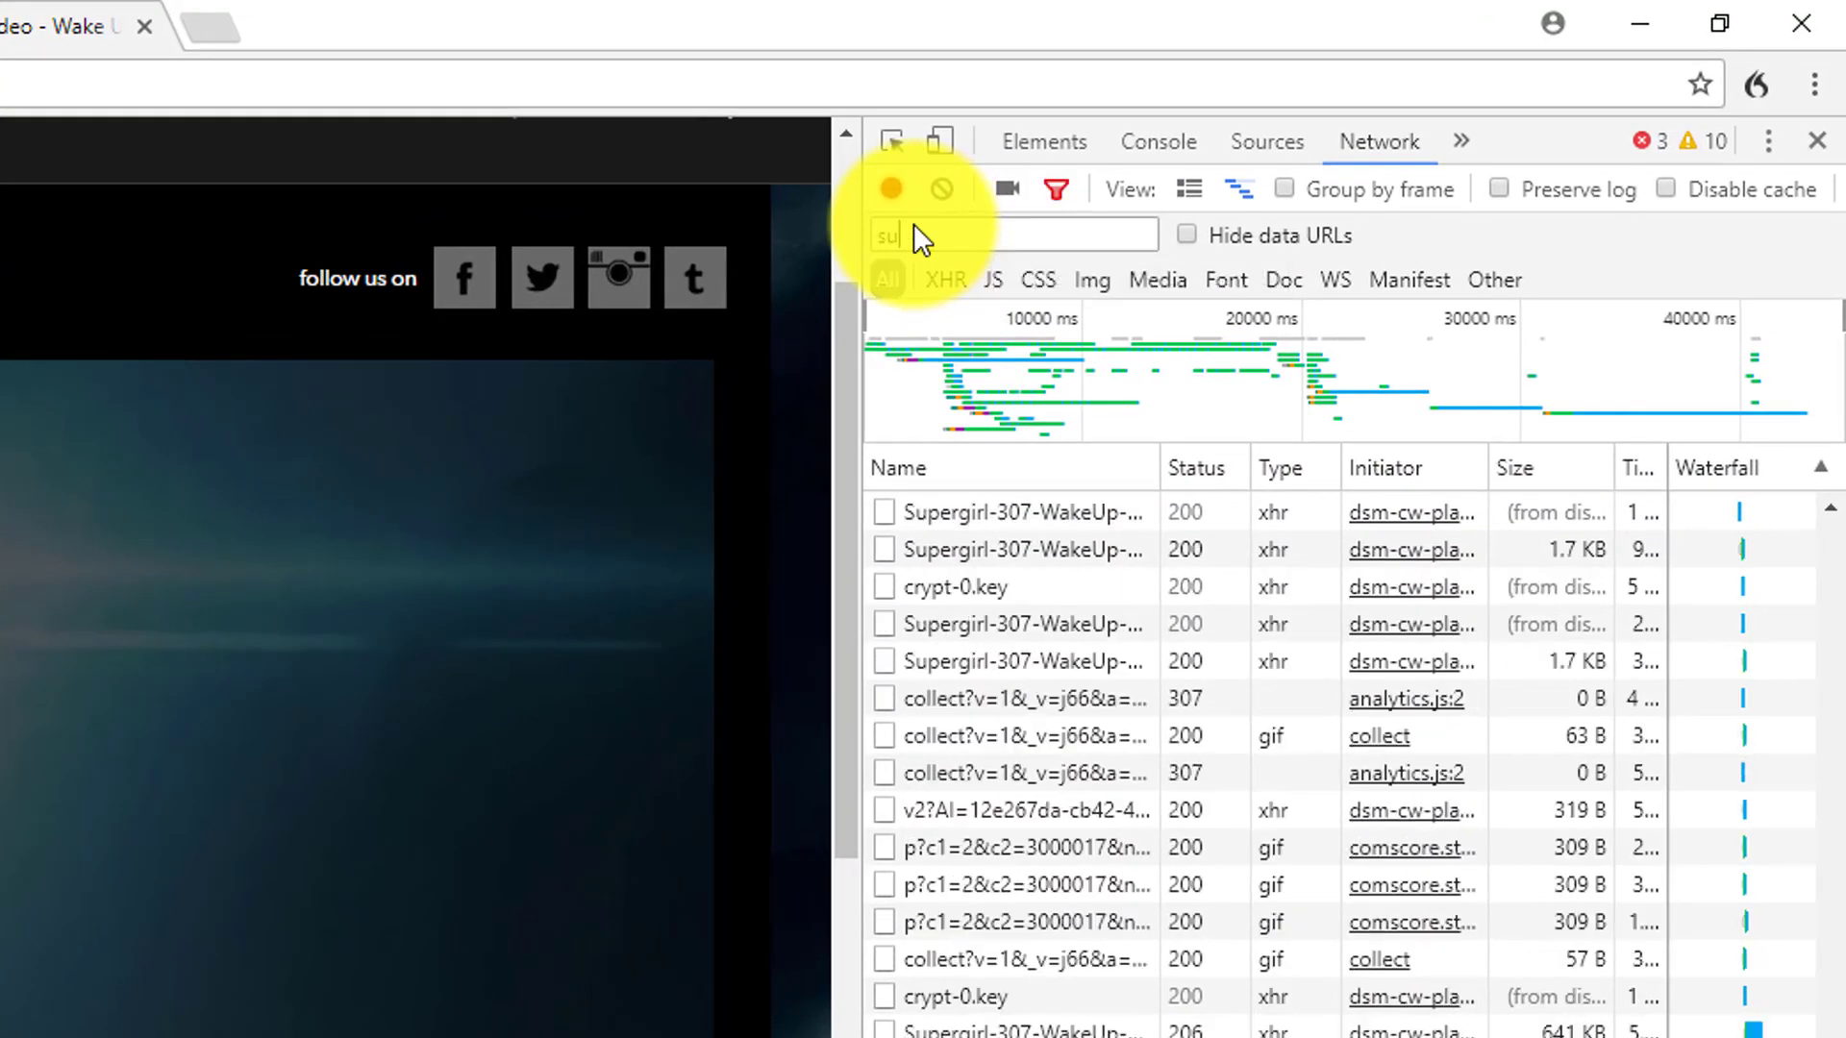
{"action": "type", "text": "sub"}
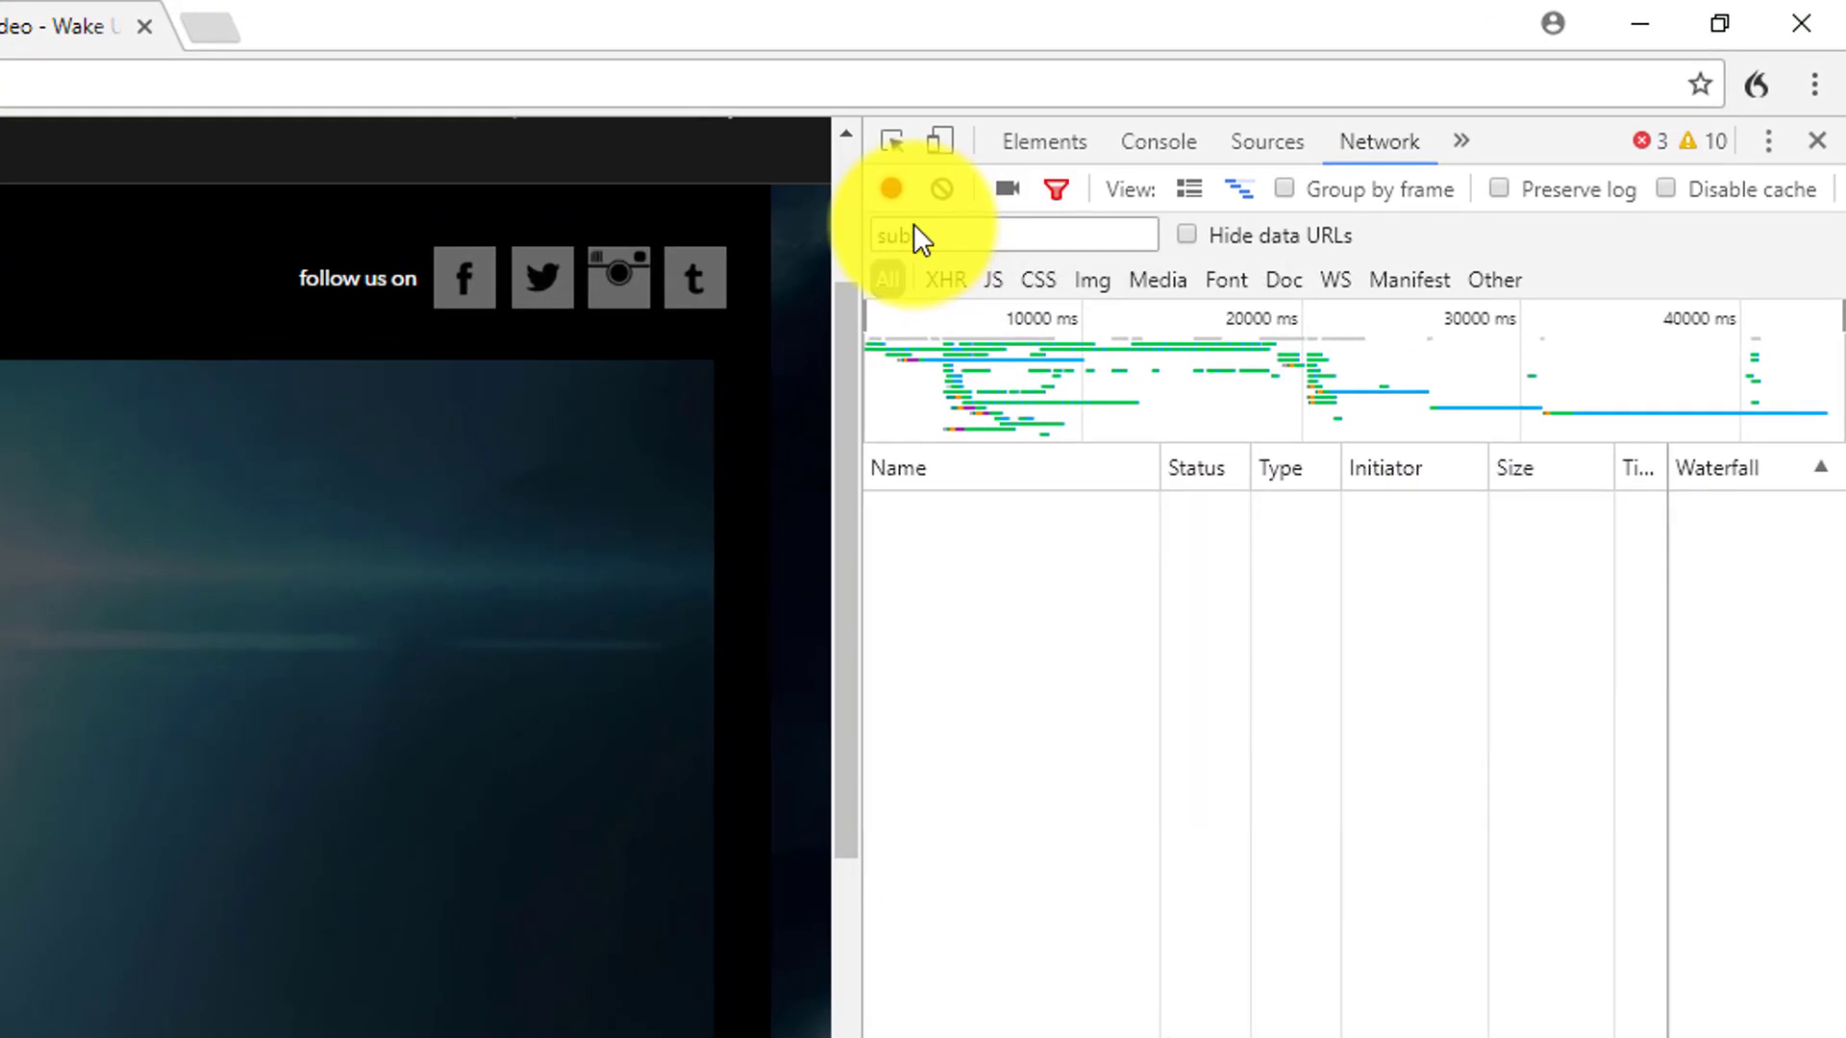
{"action": "type", "text": "t"}
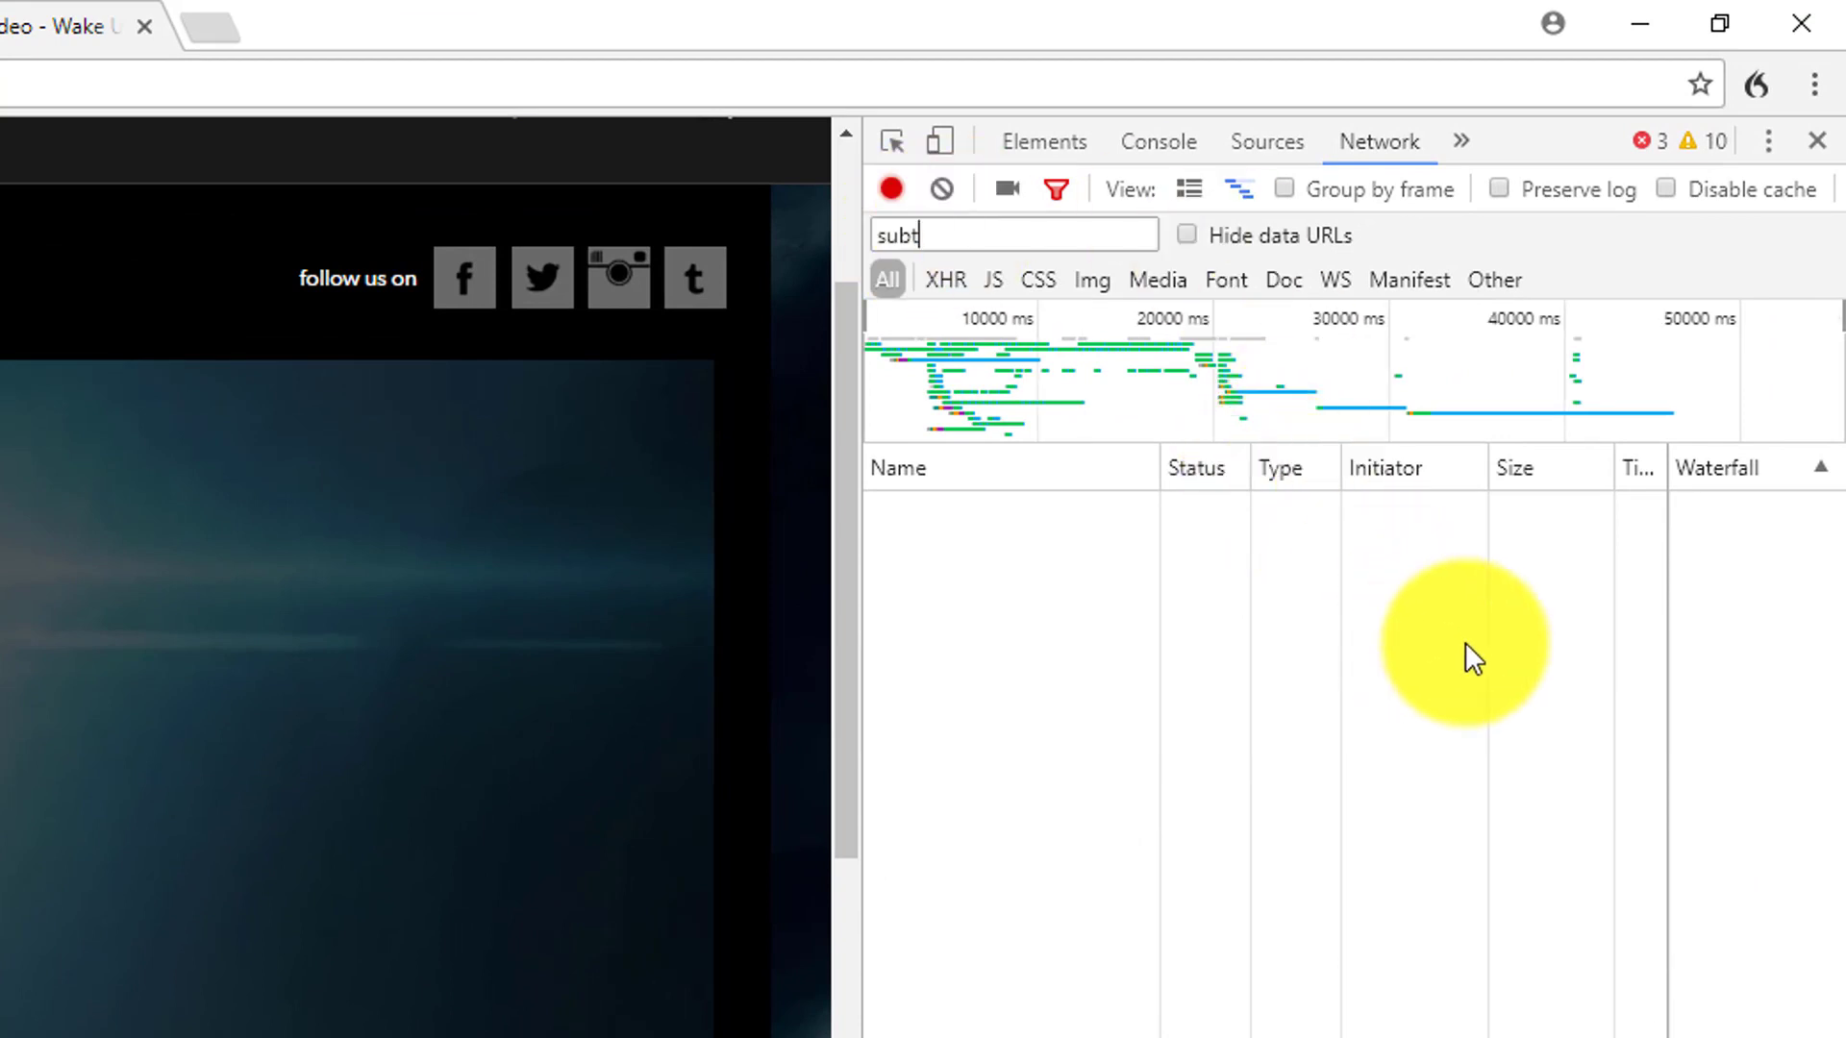
{"action": "key", "text": "BackSpace"}
{"action": "key", "text": "BackSpace"}
{"action": "key", "text": "BackSpace"}
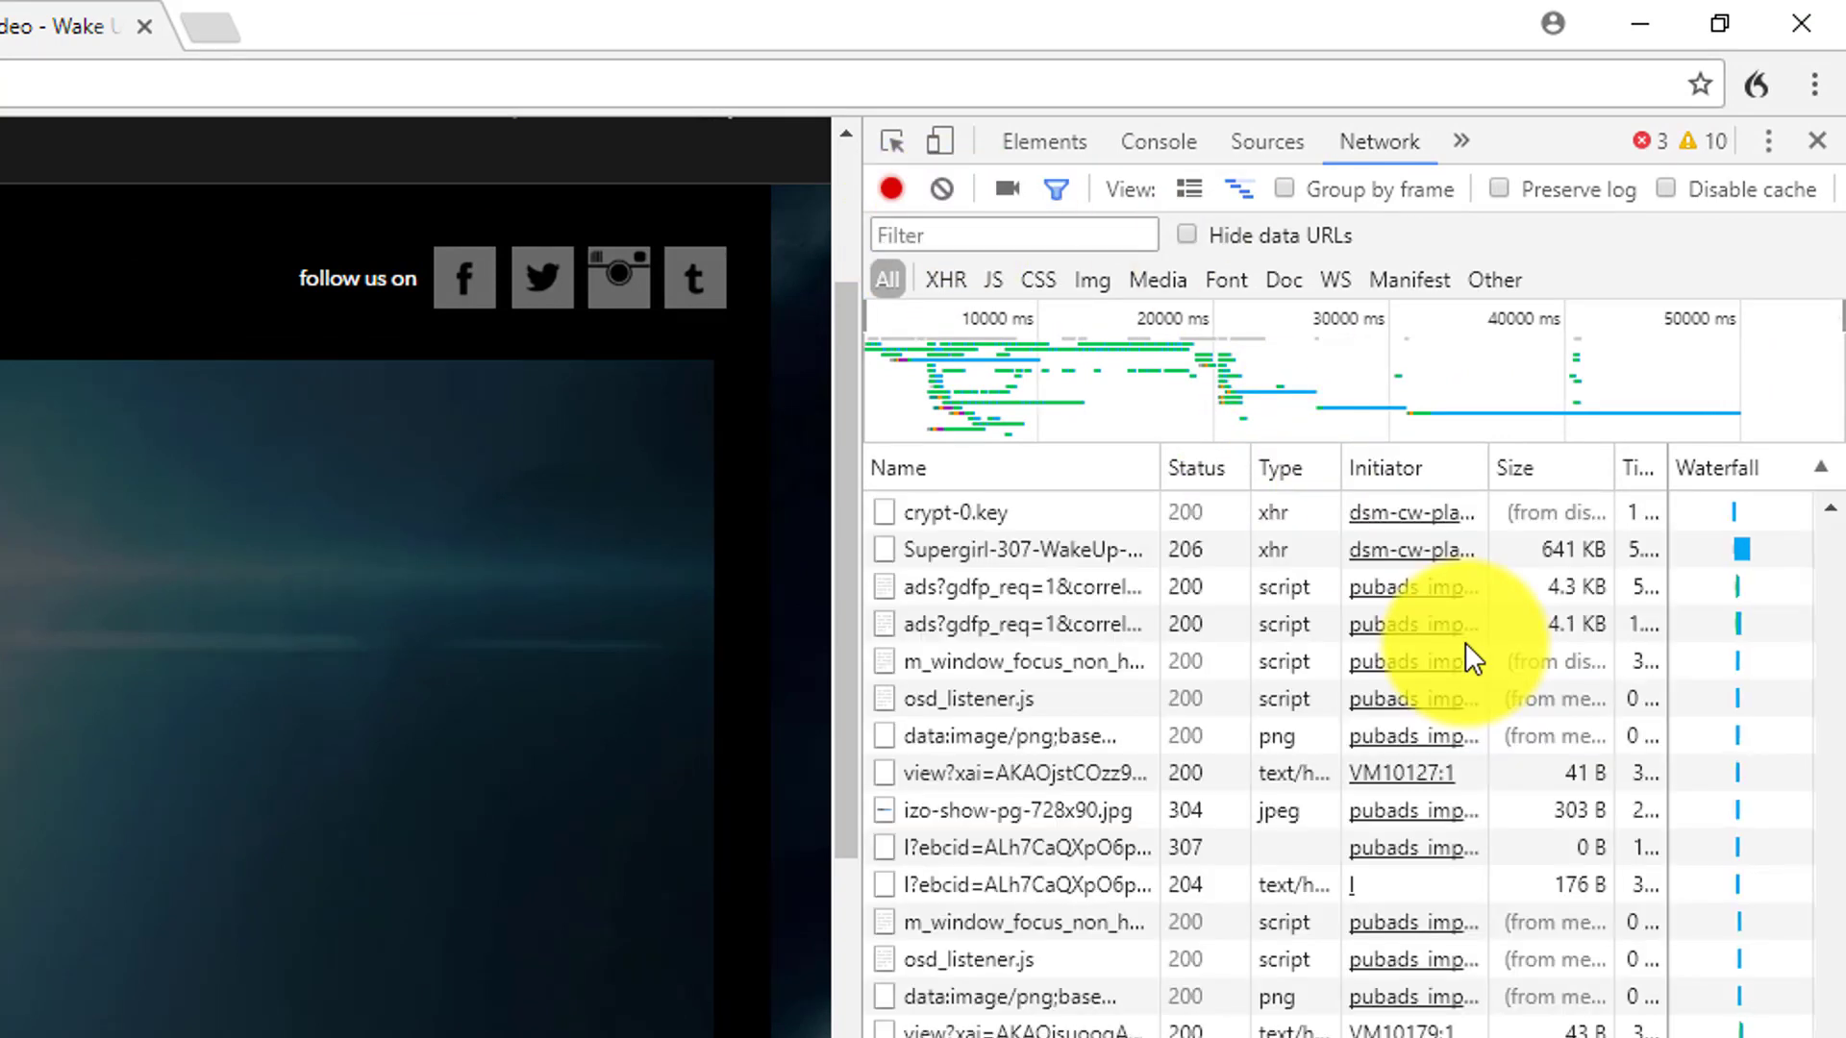
{"action": "type", "text": "capt"}
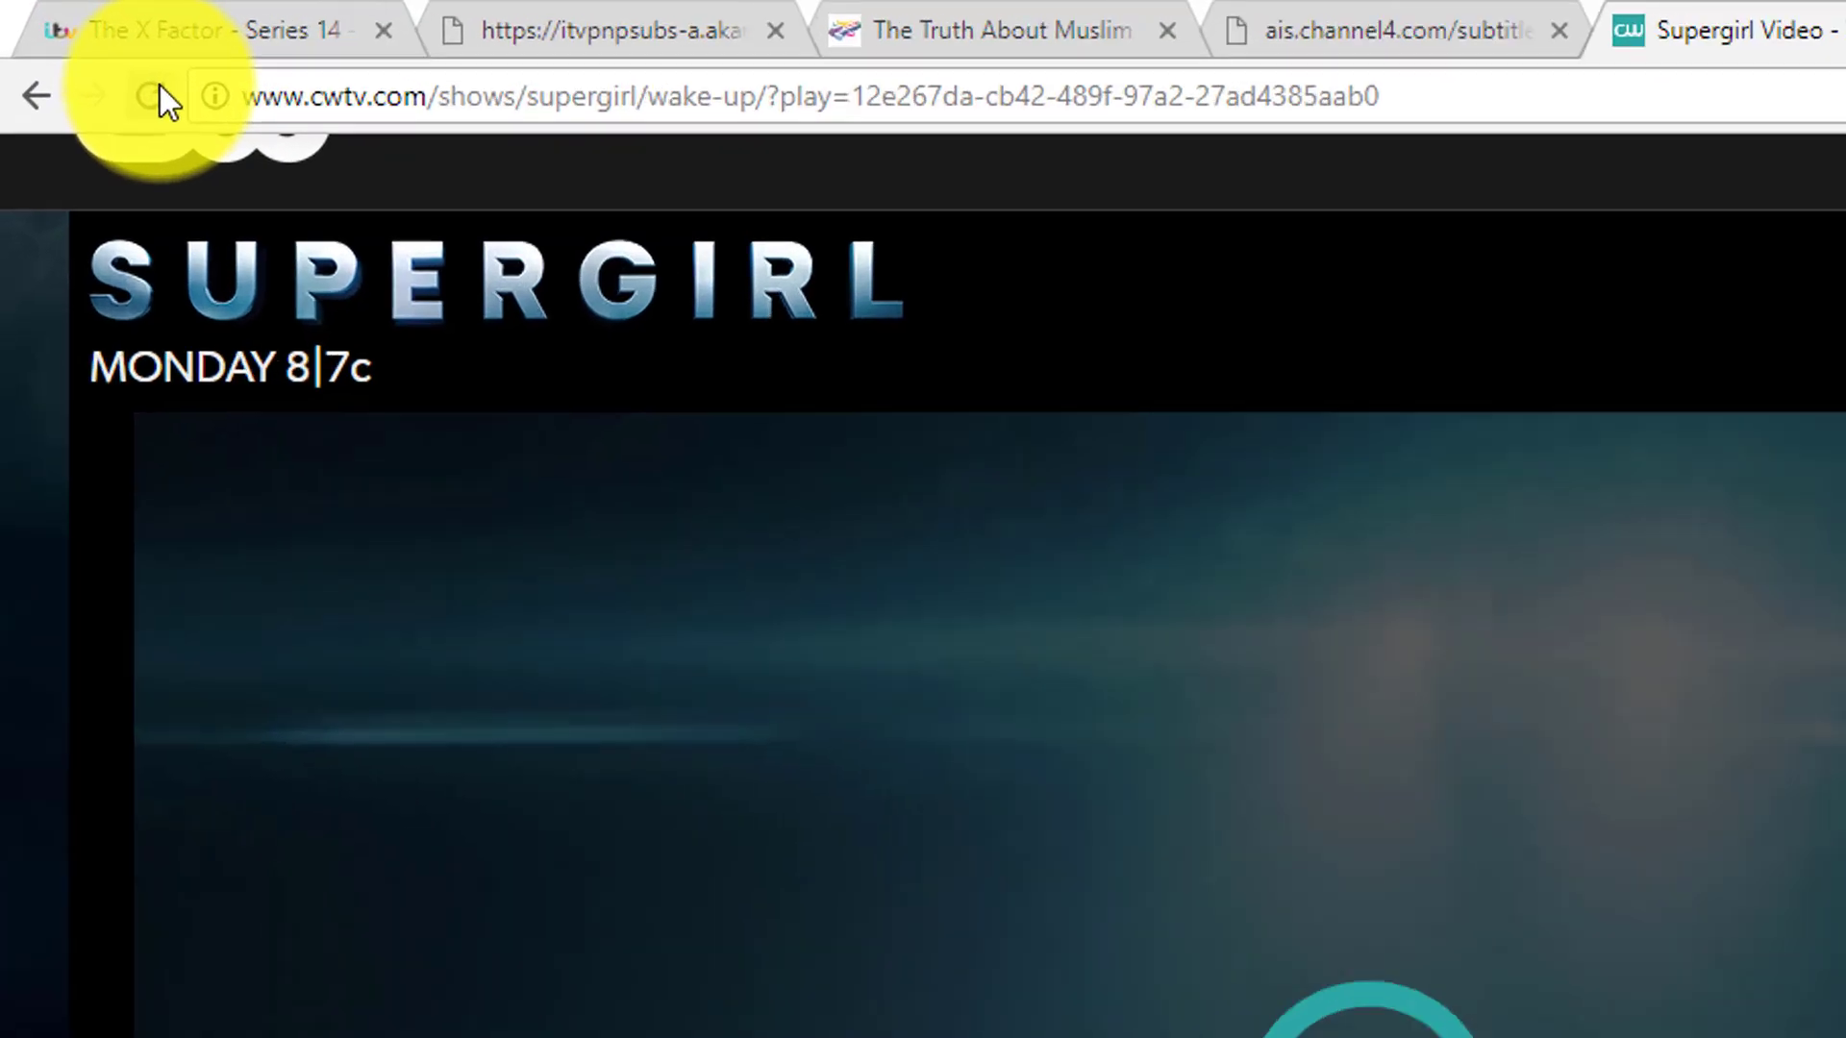
{"action": "left_click", "coordinate": [160, 87]}
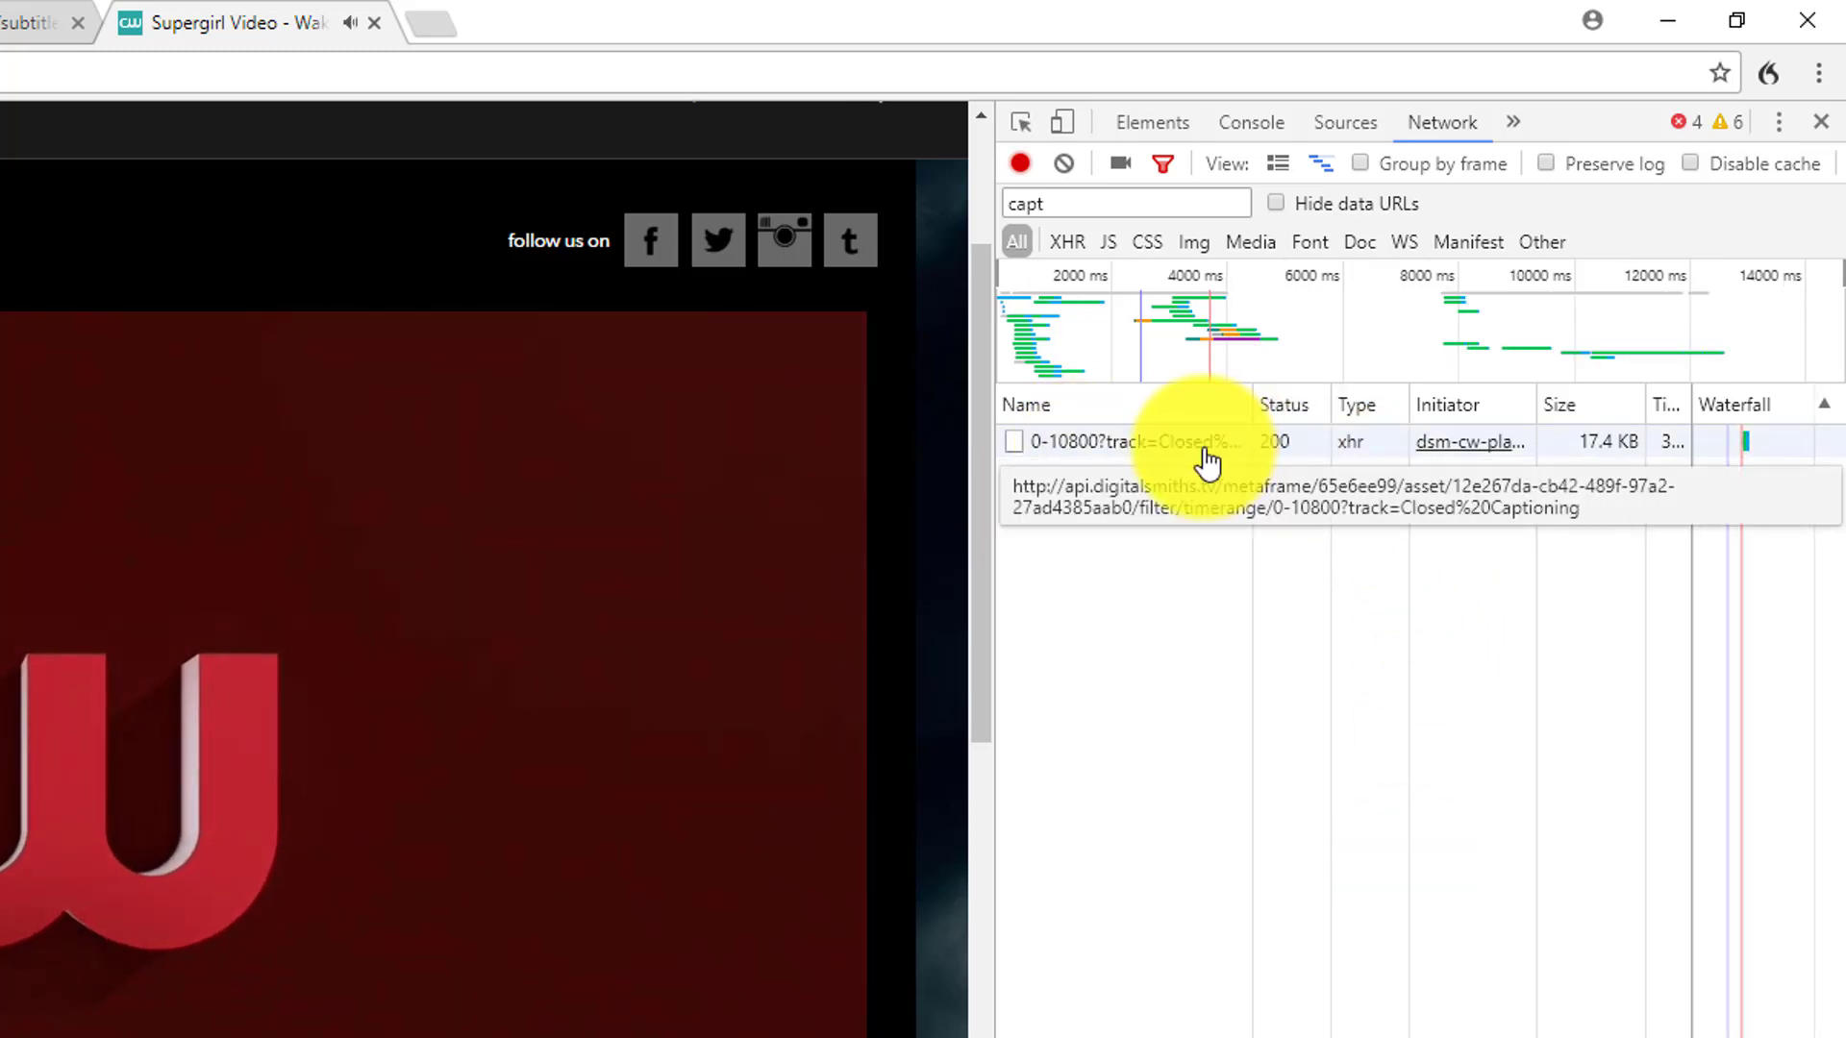
Step: Open the closed-captioning request in a new tab and select all its data
{"action": "right_click", "coordinate": [1203, 452]}
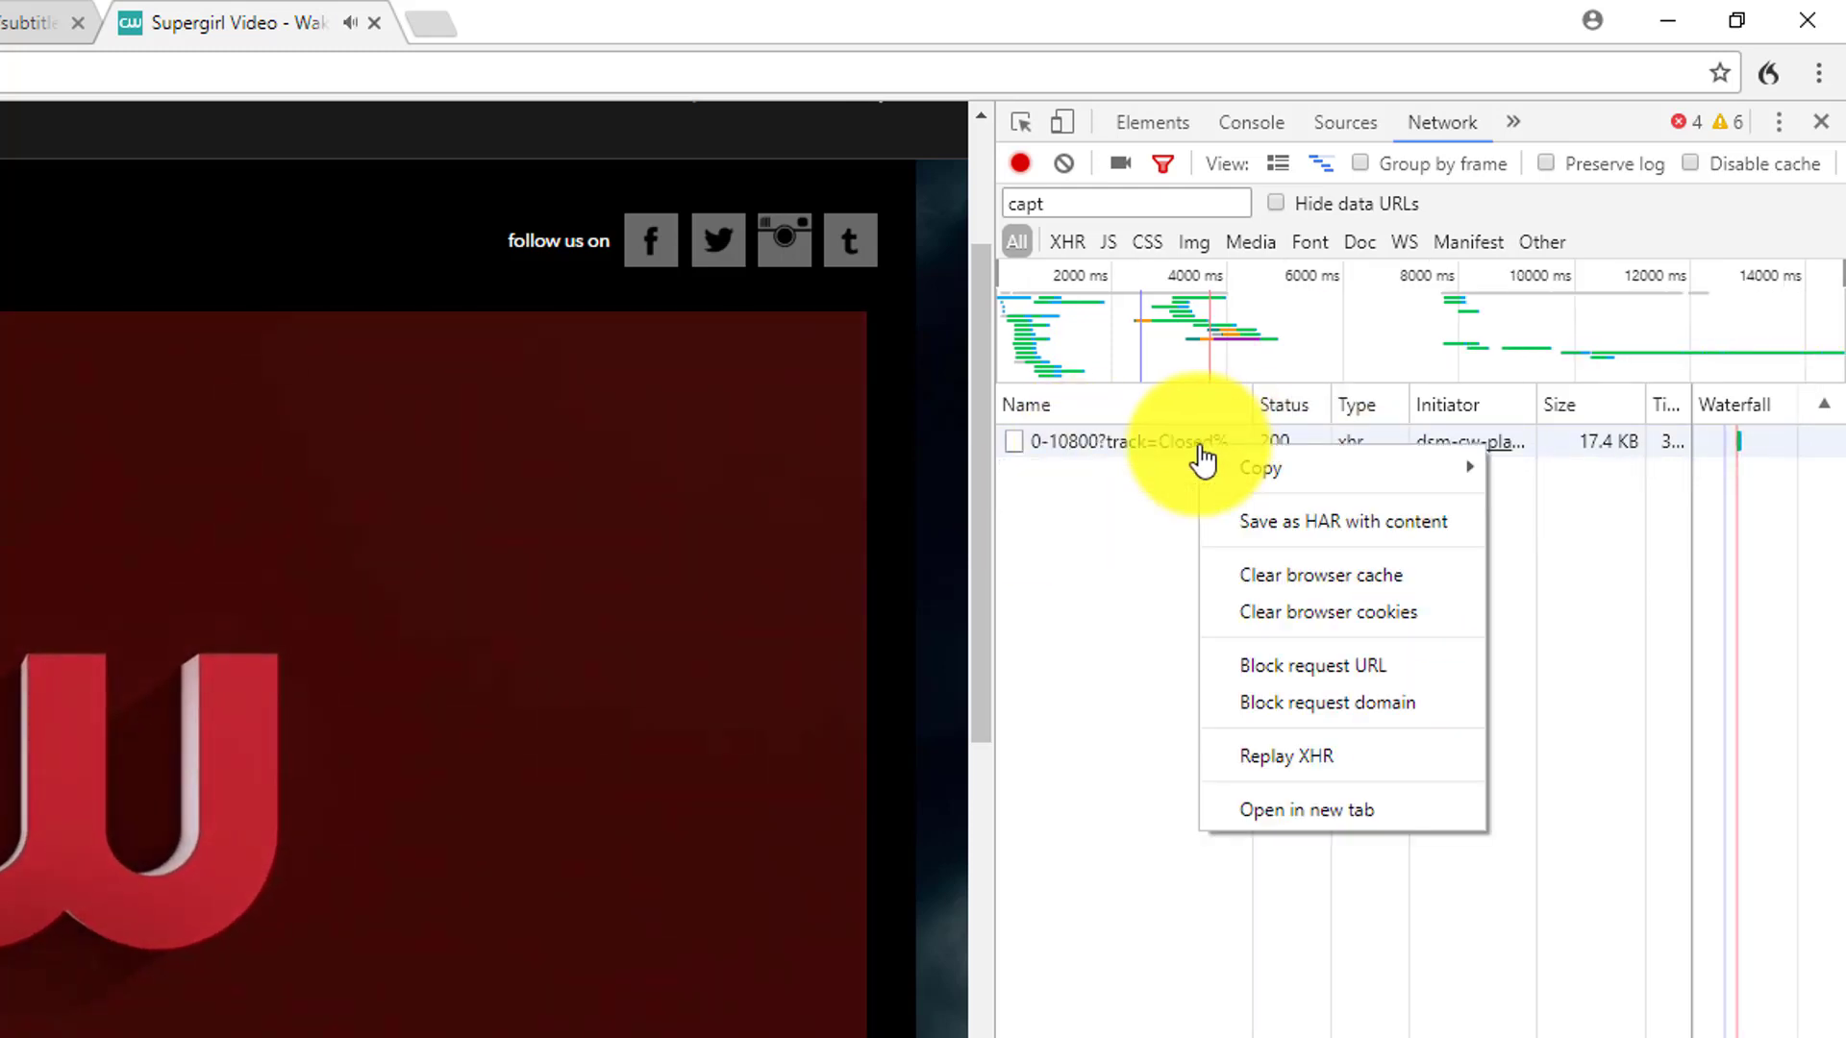
{"action": "left_click", "coordinate": [1287, 812]}
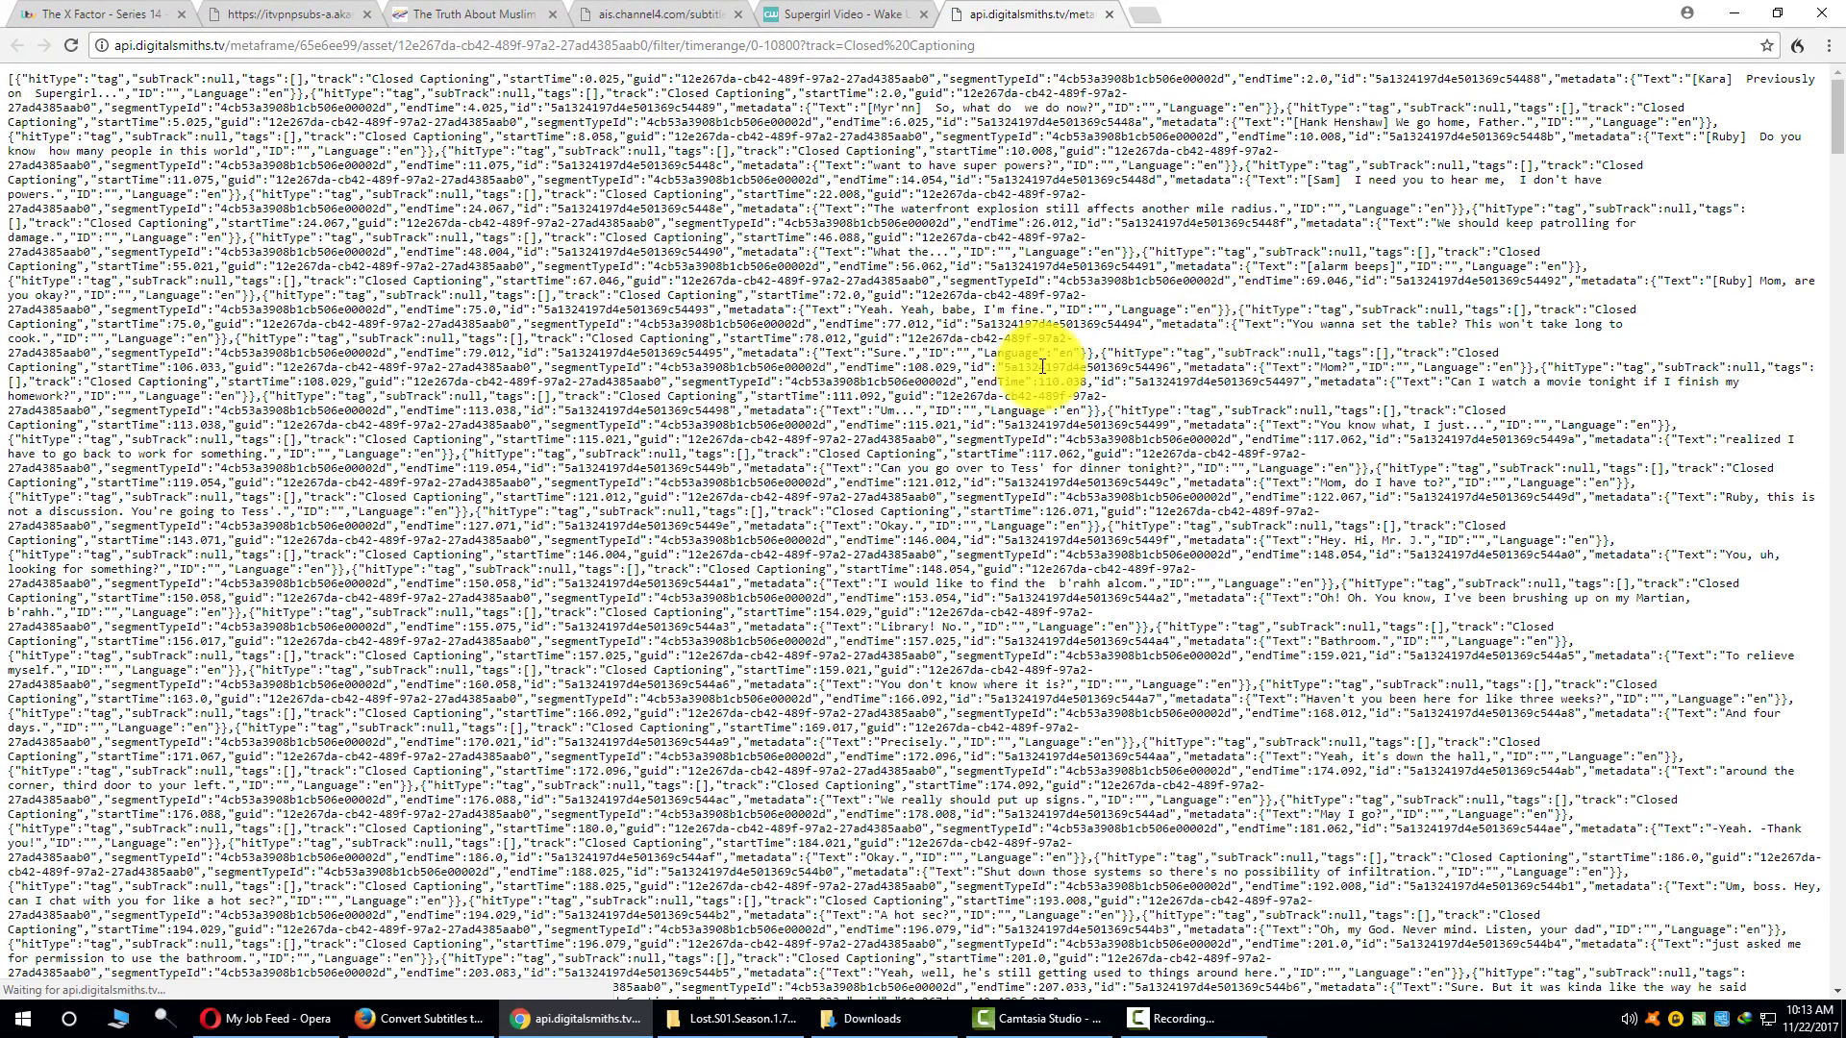
{"action": "key", "text": "ctrl+a"}
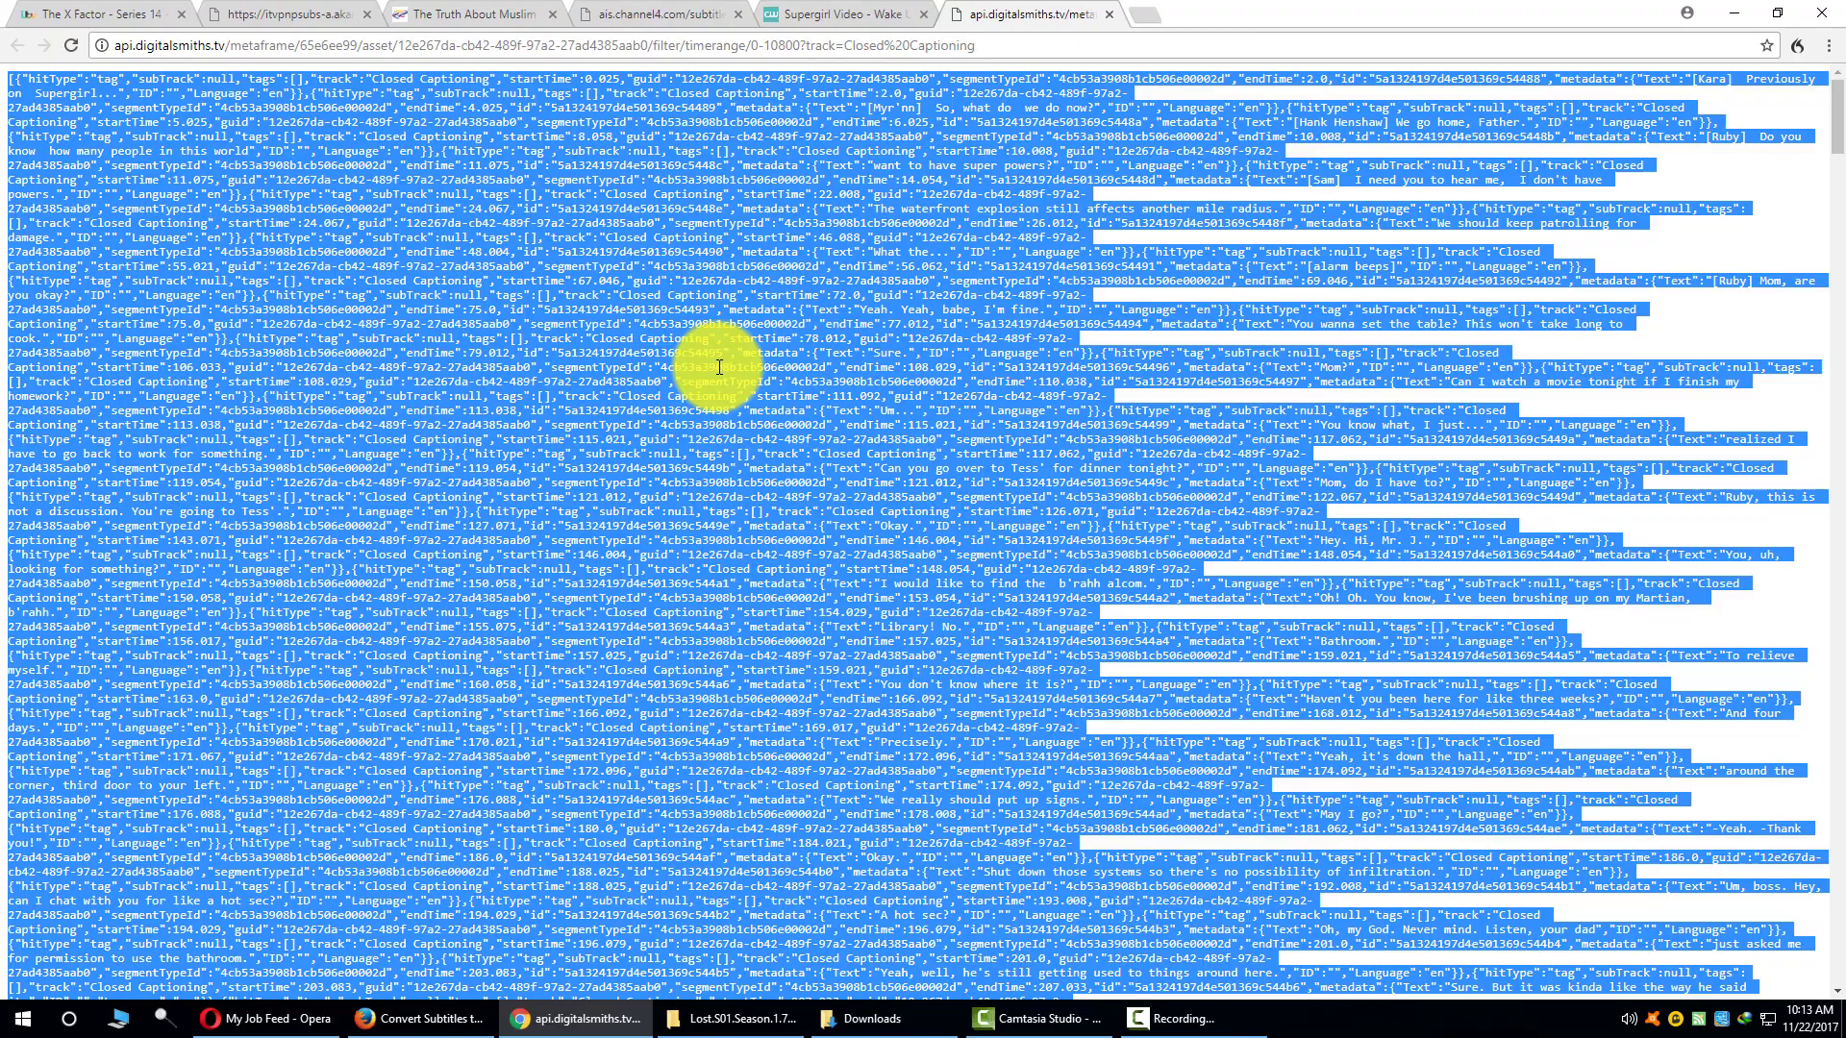
Step: Paste the Supergirl caption data over the old SAMI text in New Text Document, save, and close
{"action": "left_click", "coordinate": [1722, 7]}
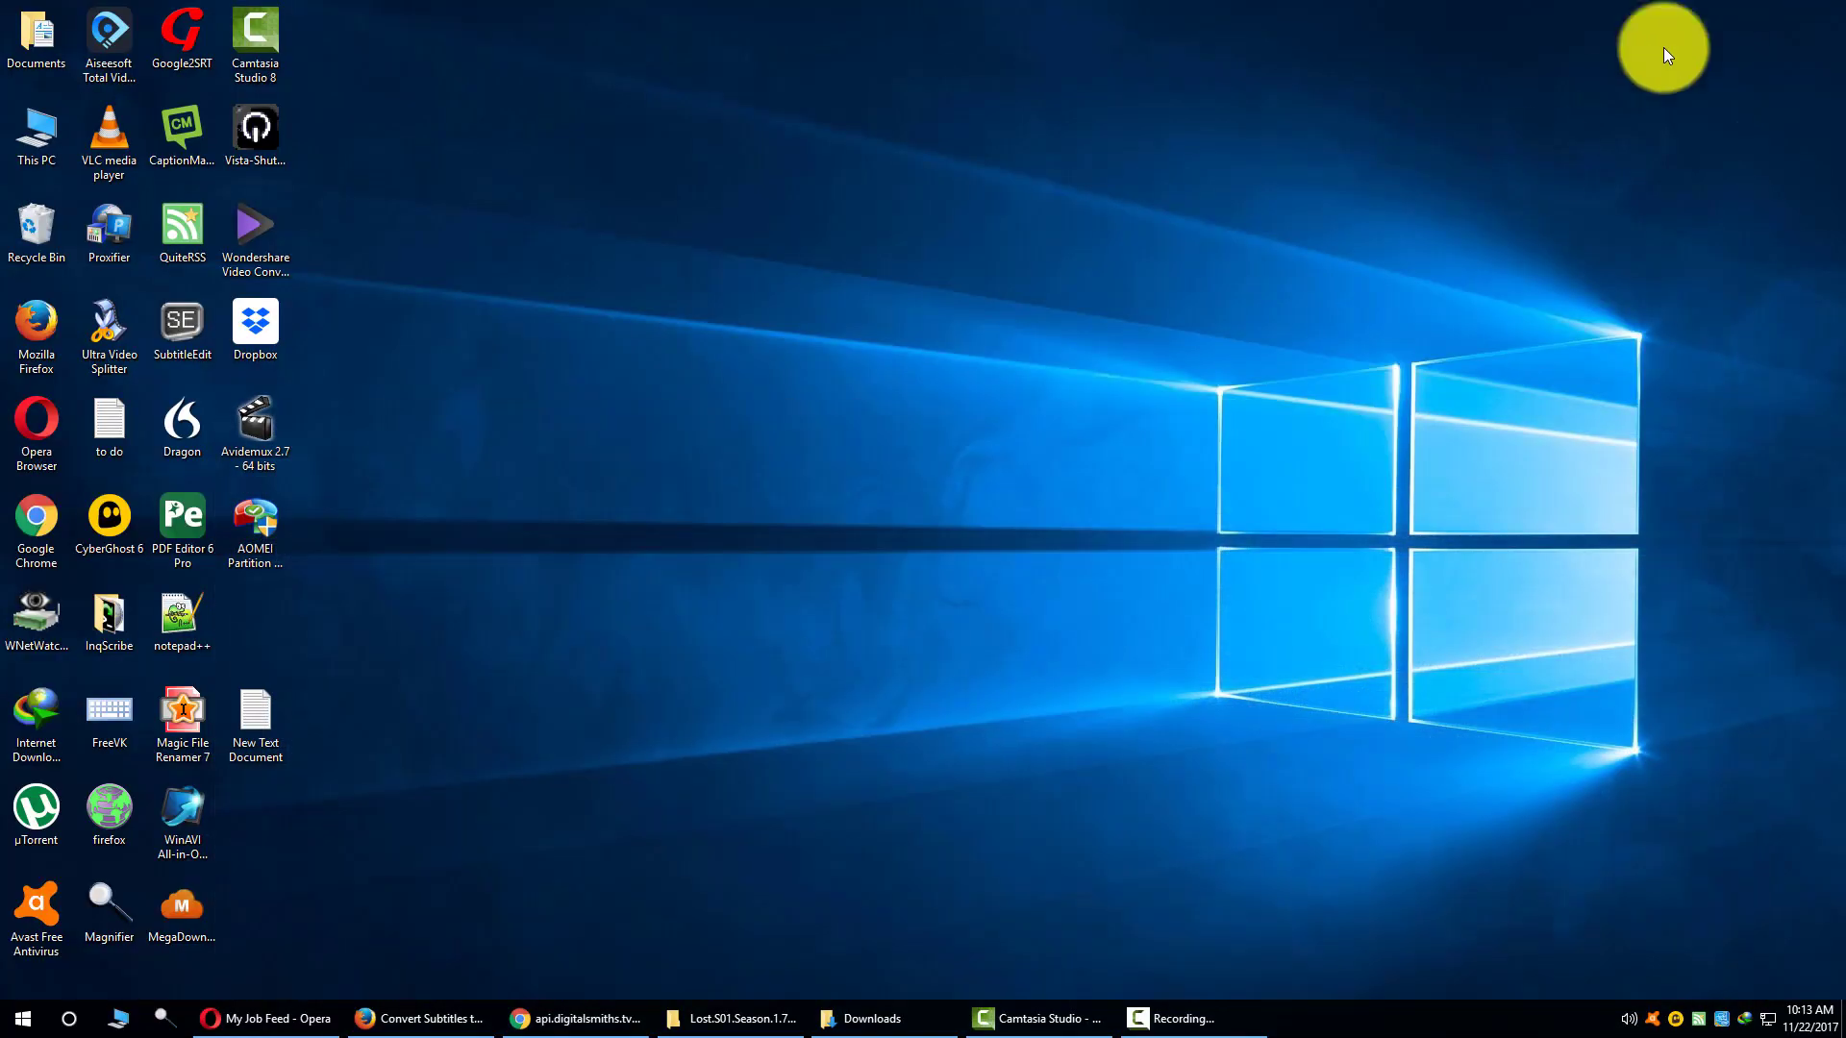
{"action": "double_click", "coordinate": [246, 727]}
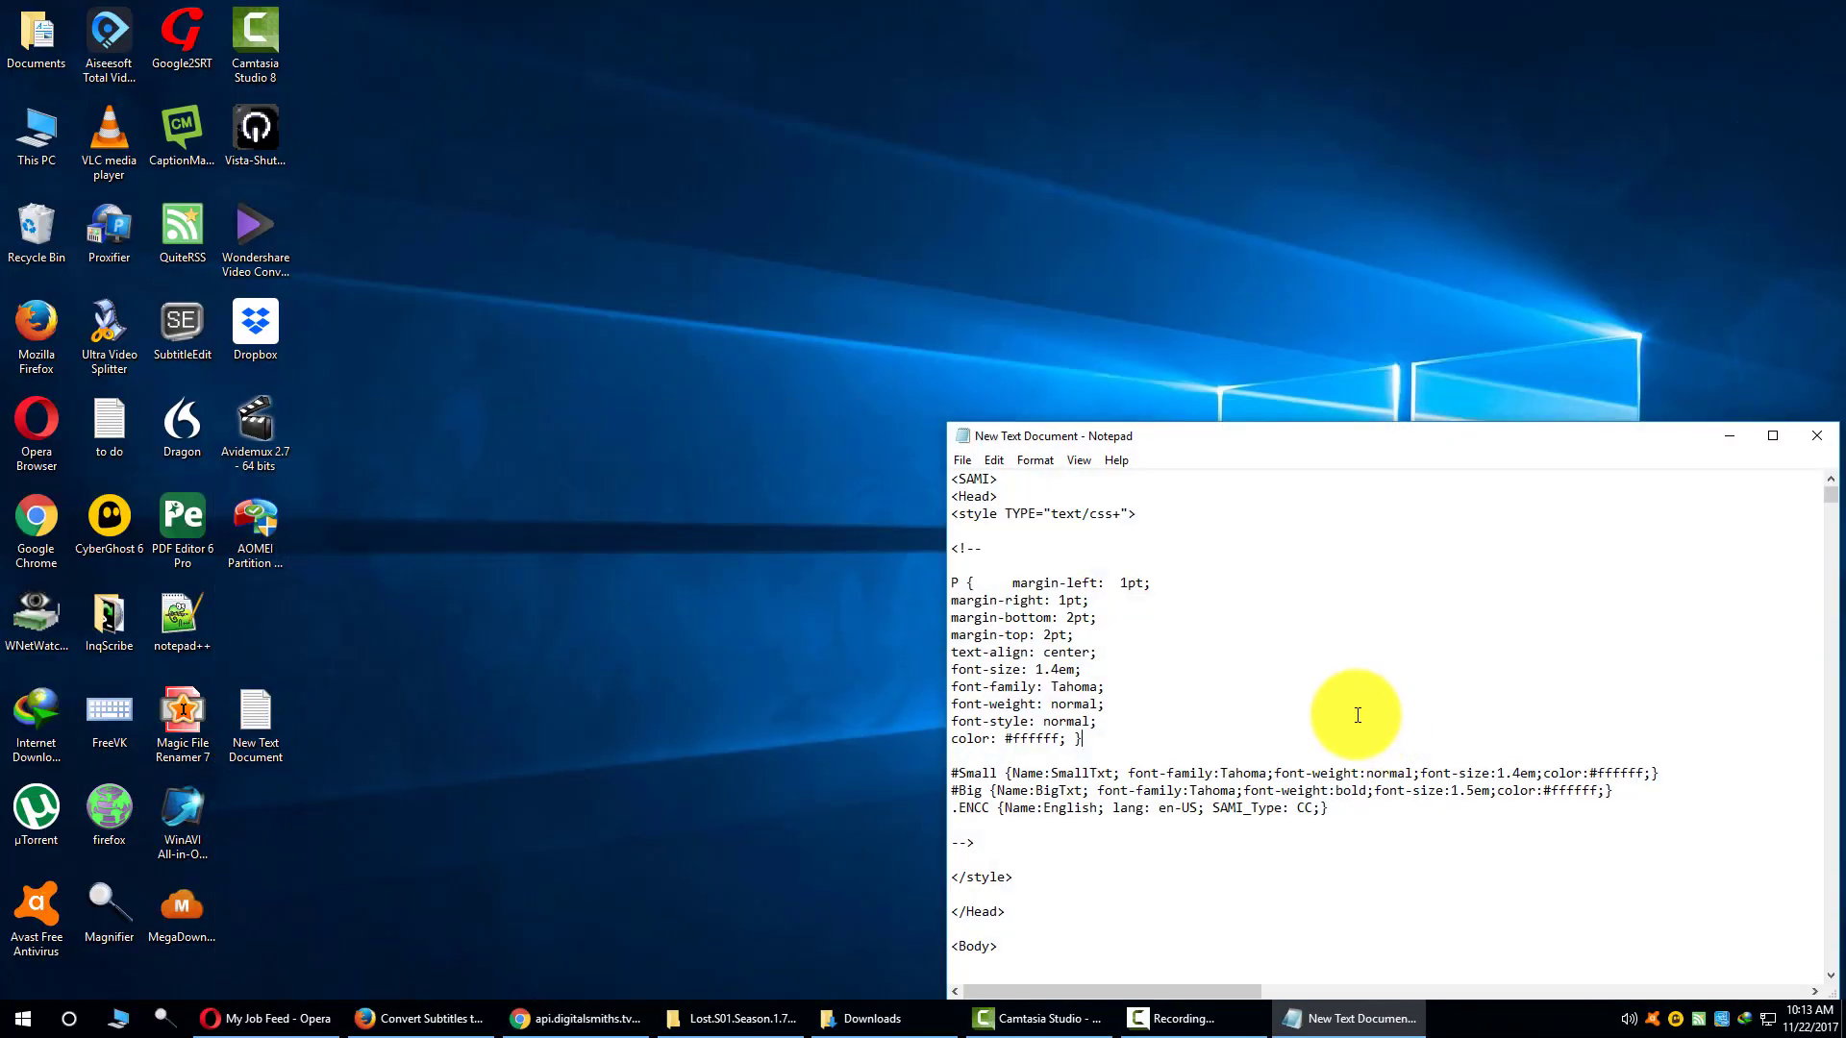
{"action": "key", "text": "ctrl+a"}
{"action": "key", "text": "Delete"}
{"action": "key", "text": "ctrl+v"}
{"action": "key", "text": "ctrl+s"}
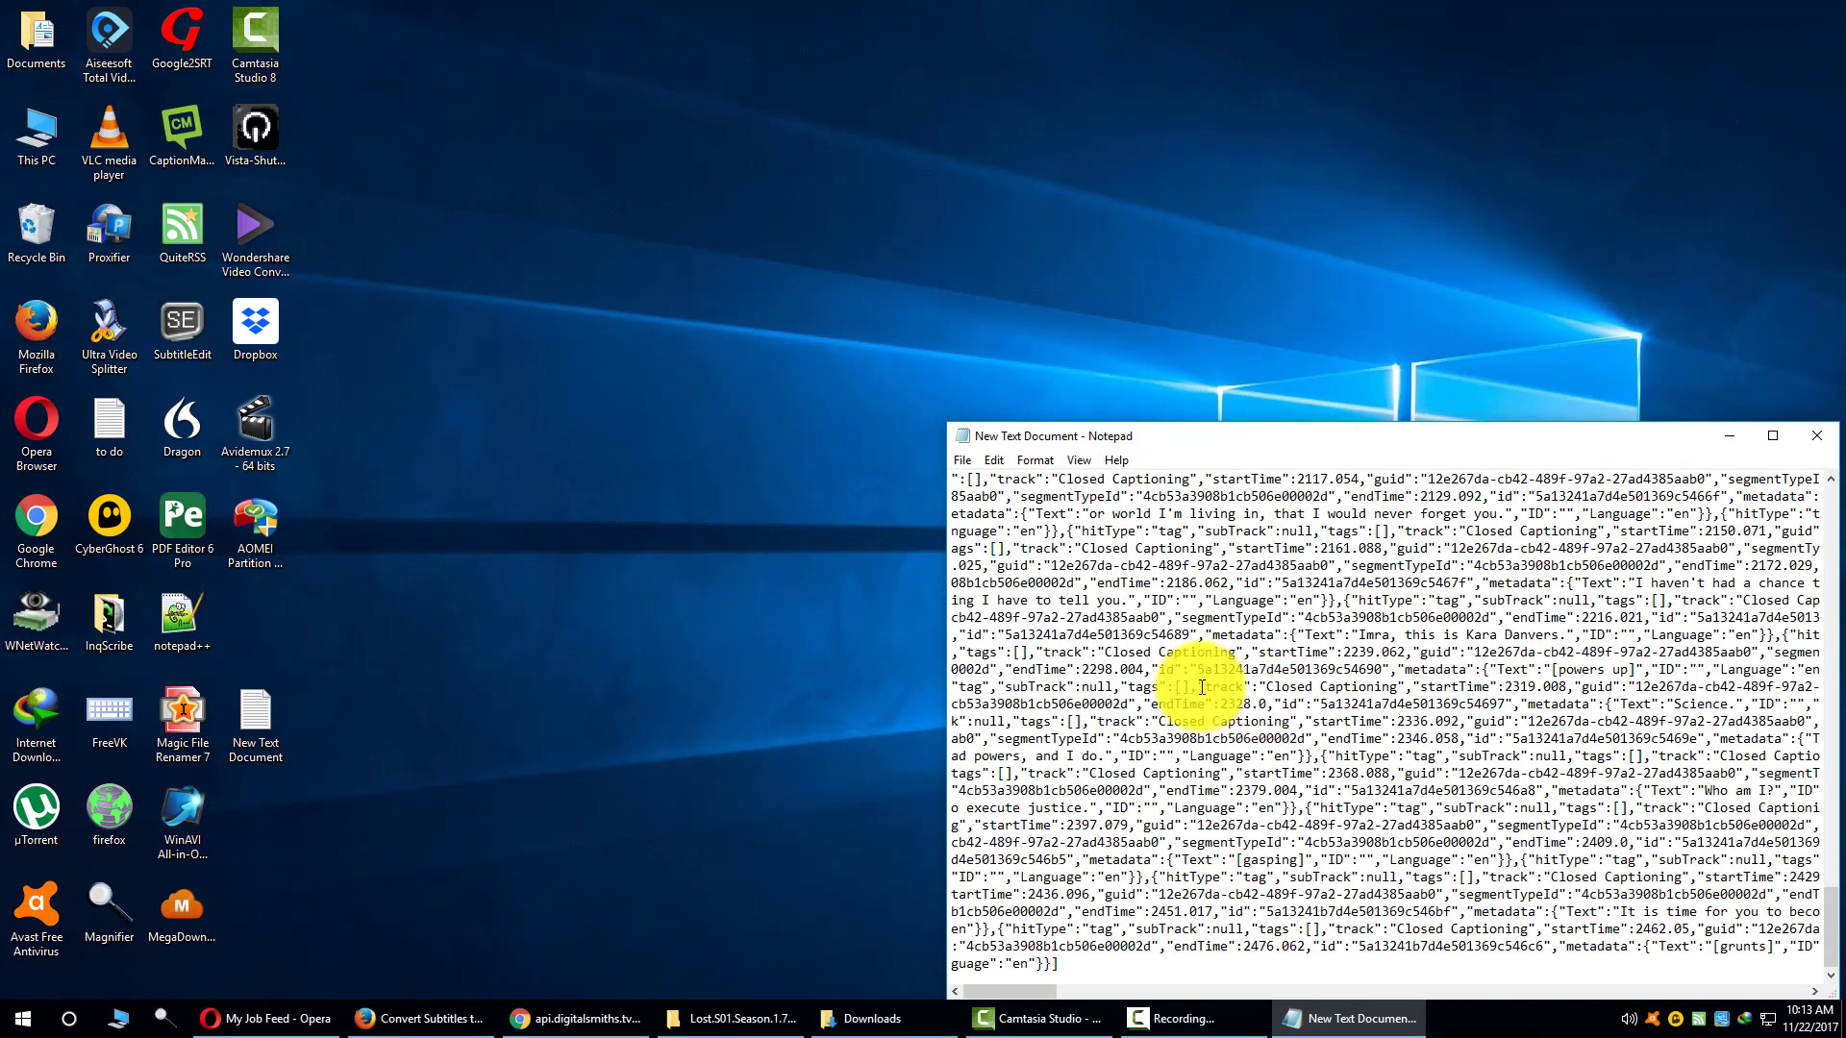
{"action": "left_click", "coordinate": [1817, 436]}
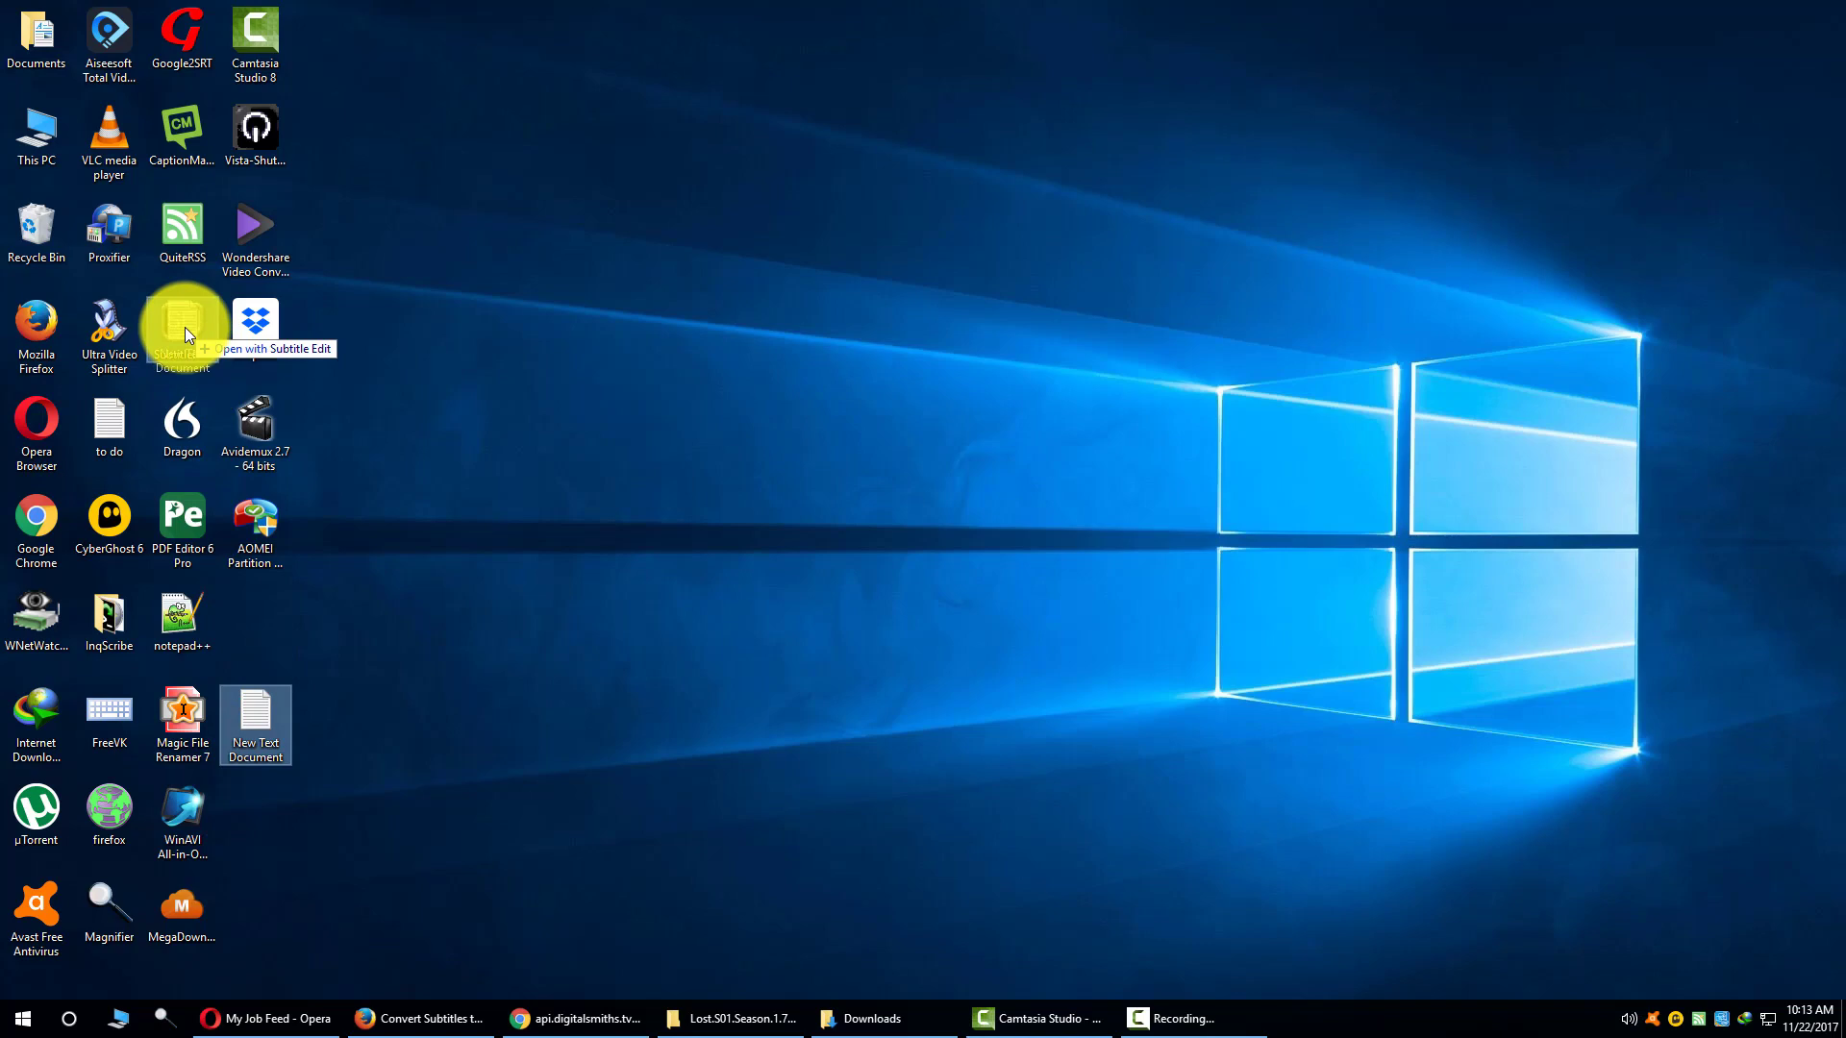
Step: Load New Text Document in Subtitle Edit and save it as SubRip New Text Document.srt
{"action": "left_click_drag", "start_coordinate": [185, 327], "coordinate": [184, 327]}
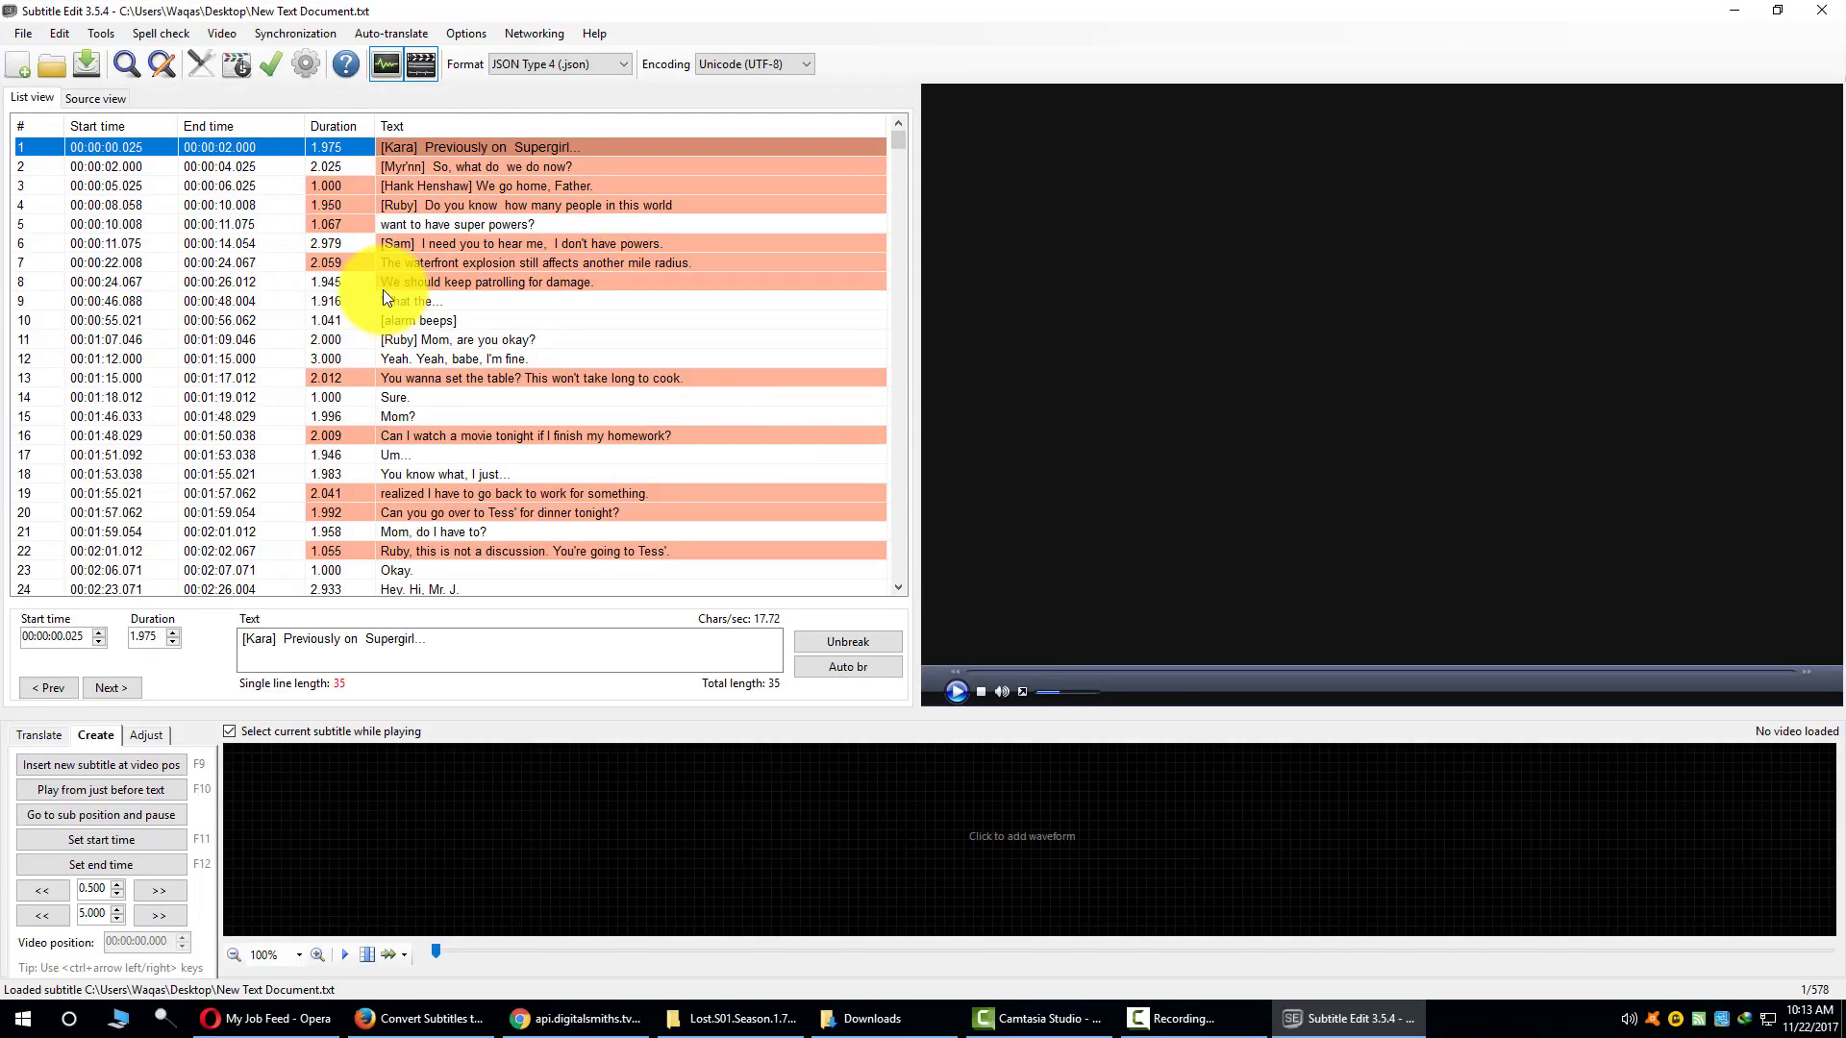
{"action": "left_click", "coordinate": [383, 287]}
{"action": "left_click", "coordinate": [15, 35]}
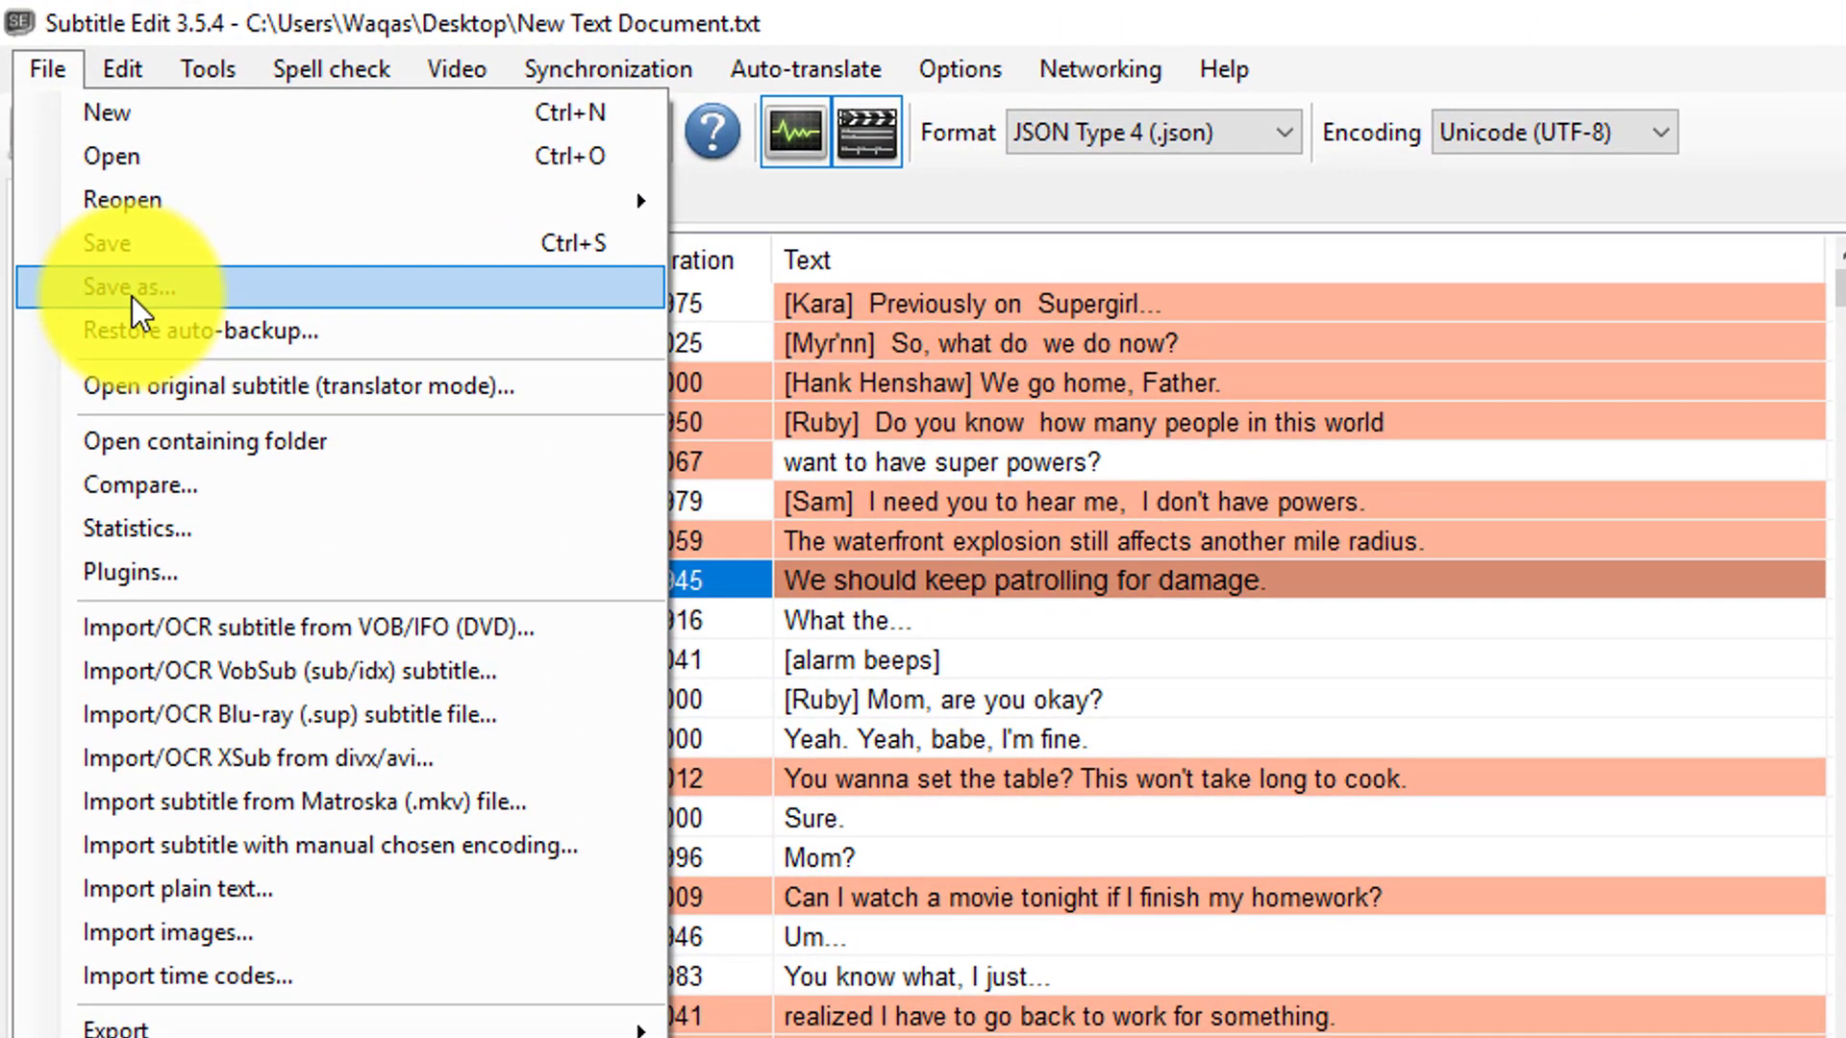
{"action": "left_click", "coordinate": [131, 296]}
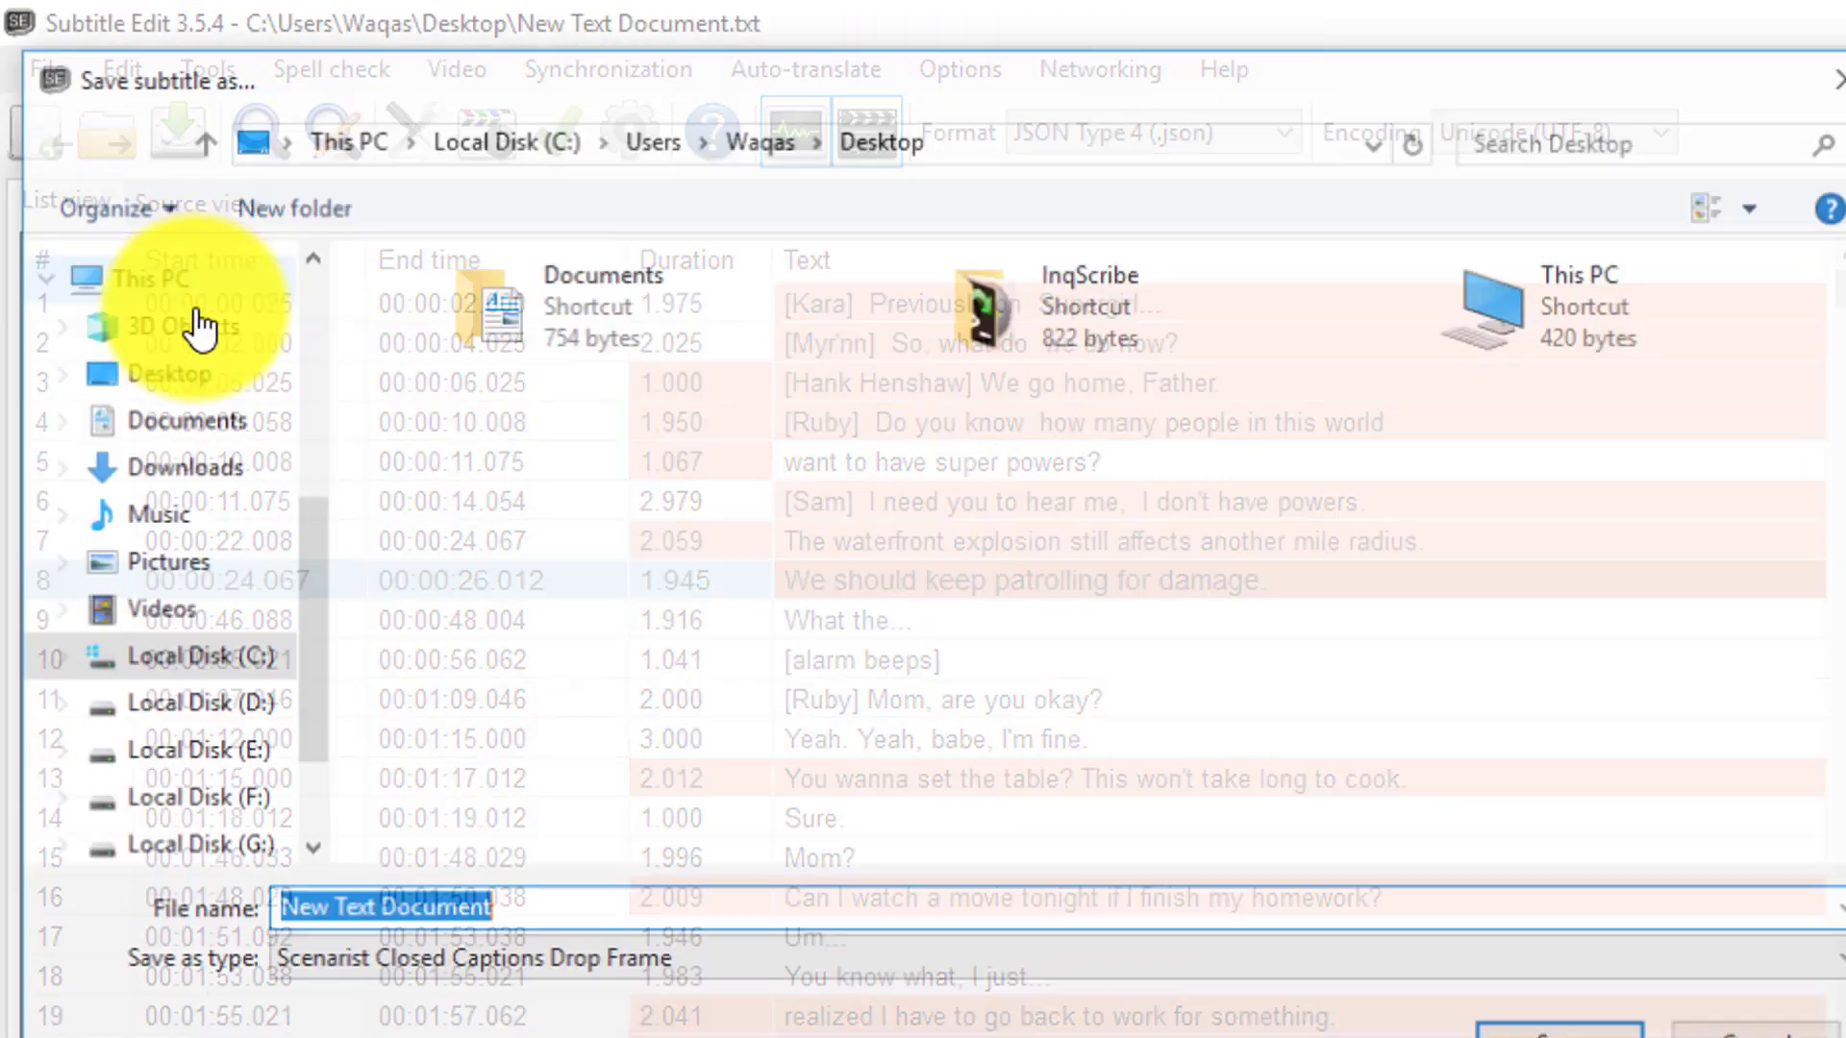
{"action": "left_click", "coordinate": [1698, 969]}
{"action": "left_click_drag", "start_coordinate": [966, 588], "coordinate": [965, 535]}
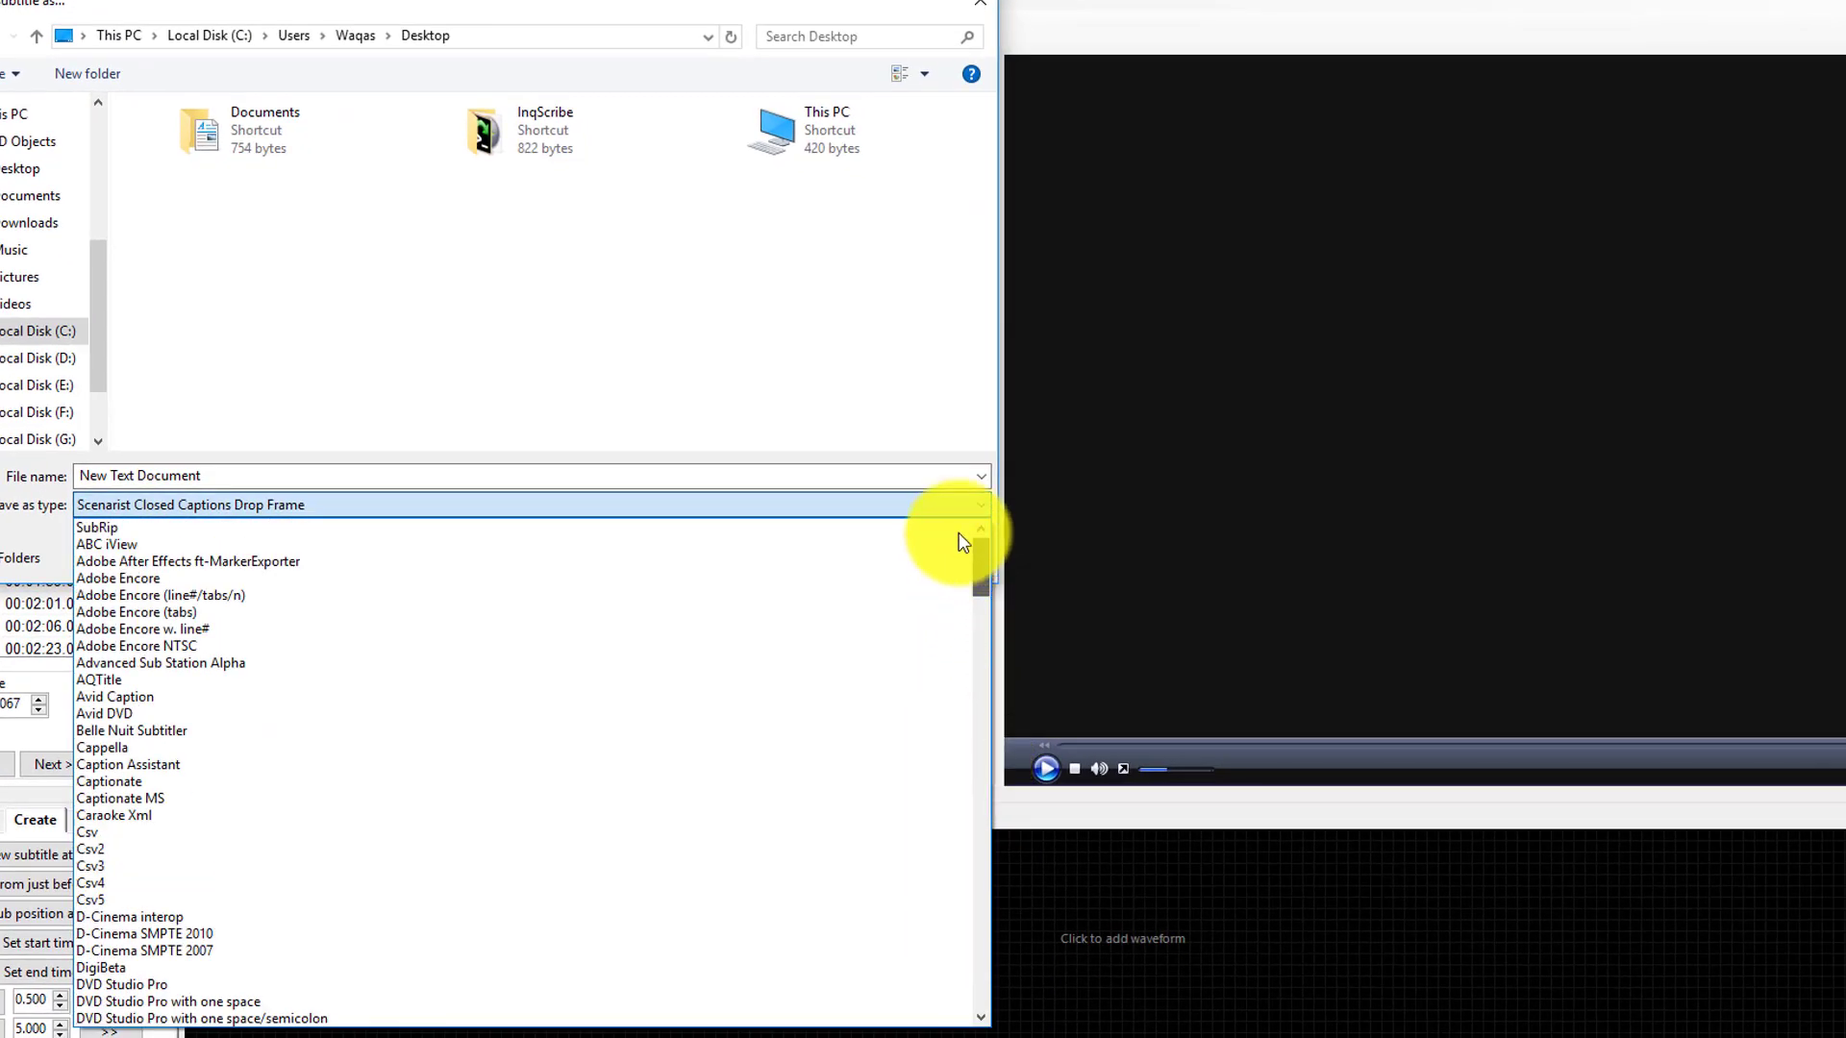
{"action": "left_click", "coordinate": [241, 523]}
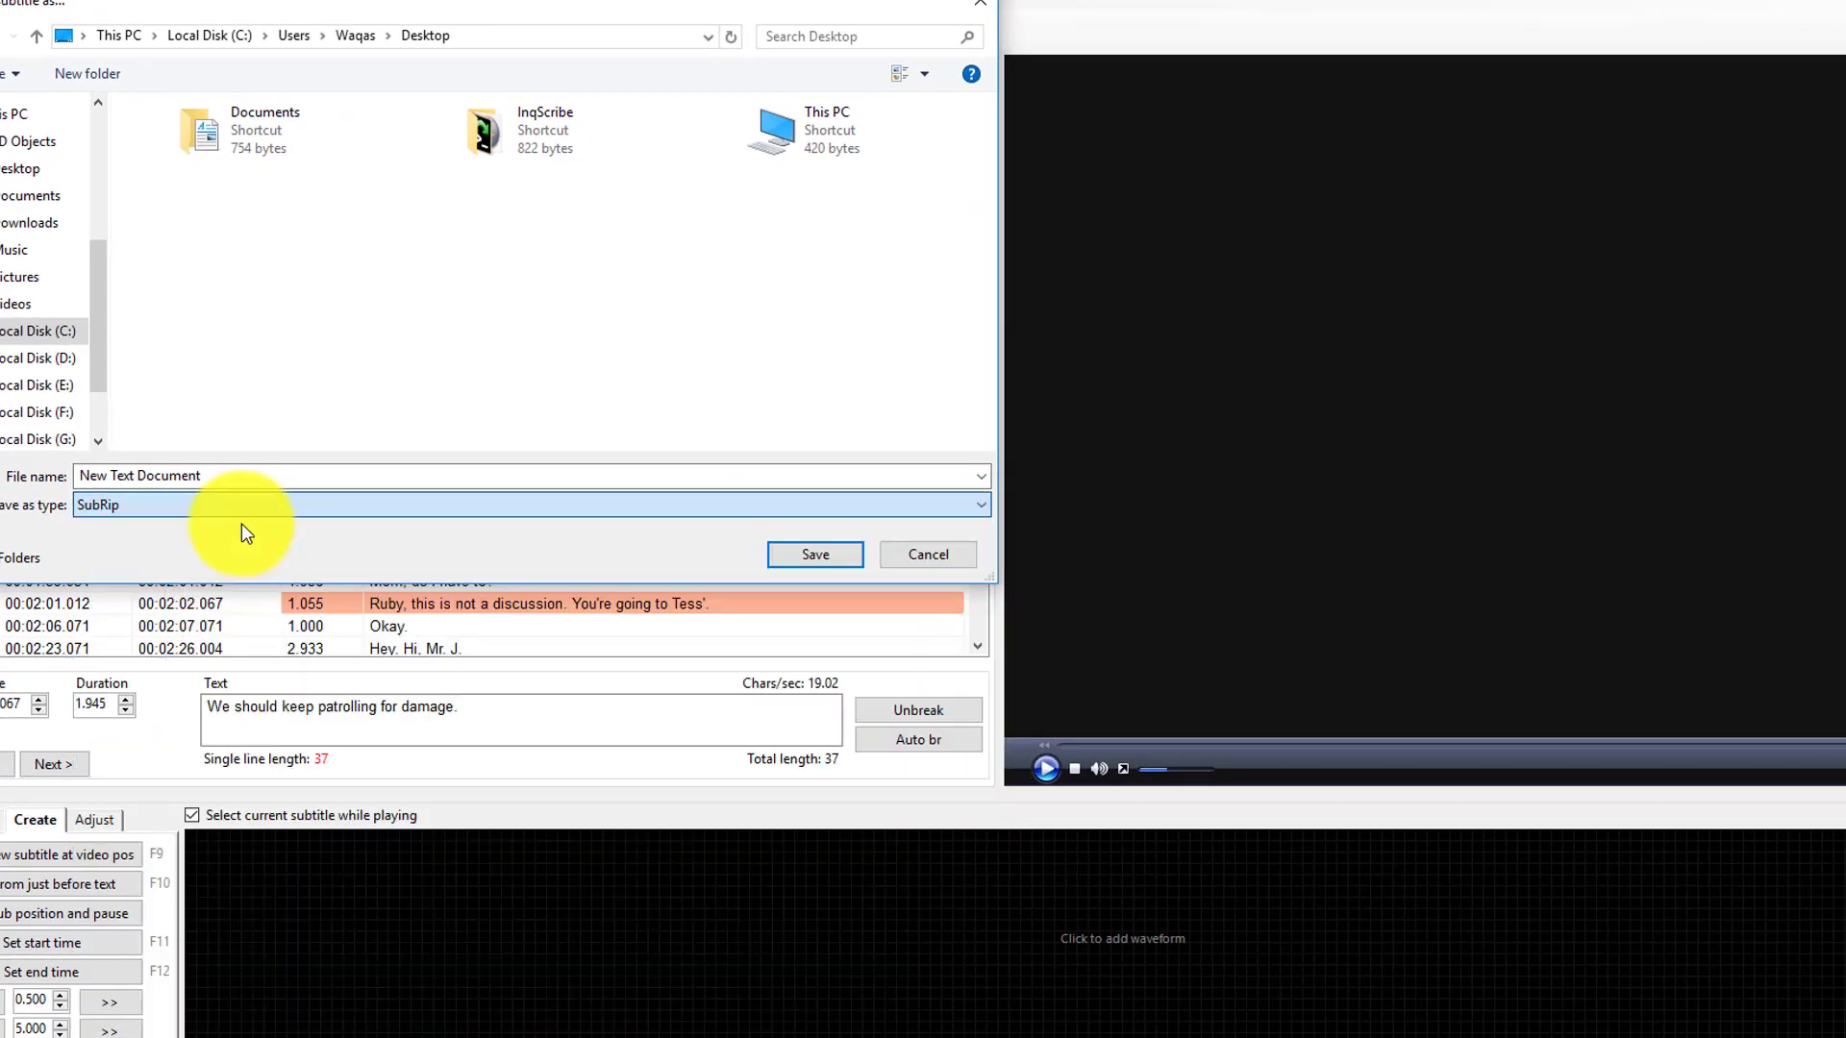
{"action": "left_click", "coordinate": [781, 575]}
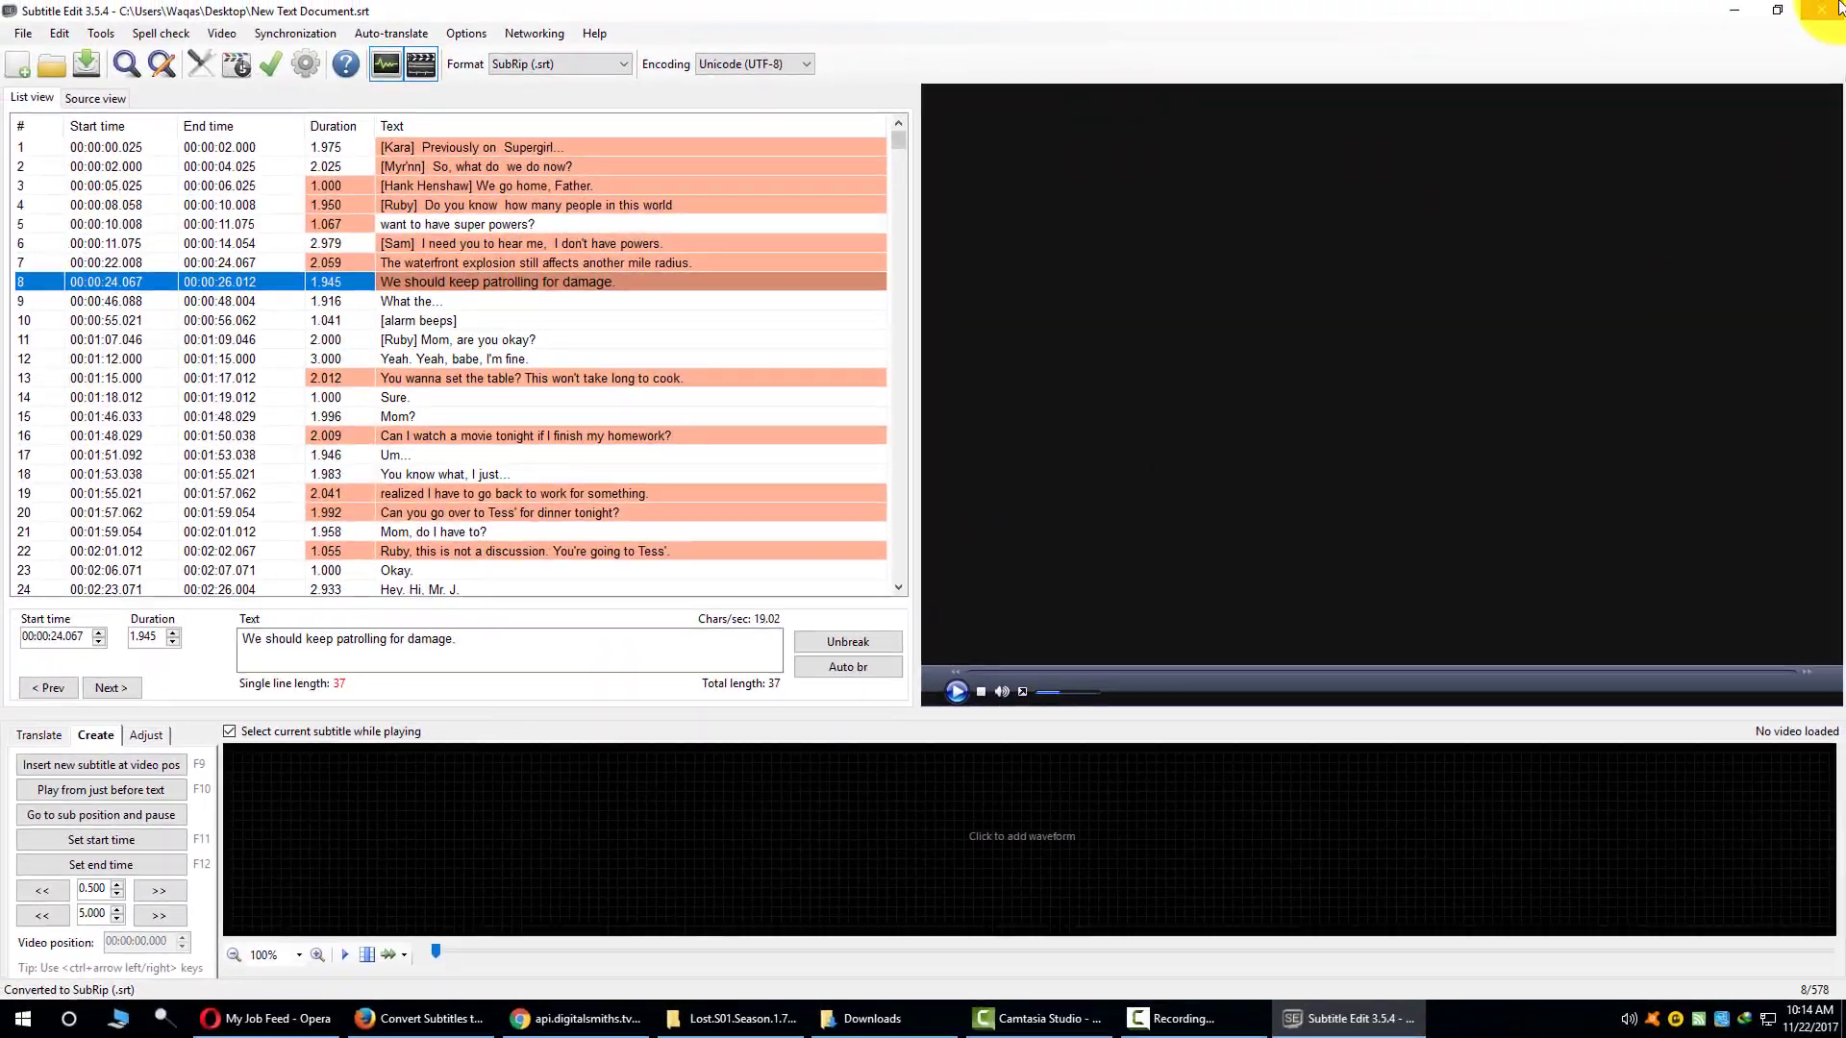
{"action": "left_click", "coordinate": [1832, 10]}
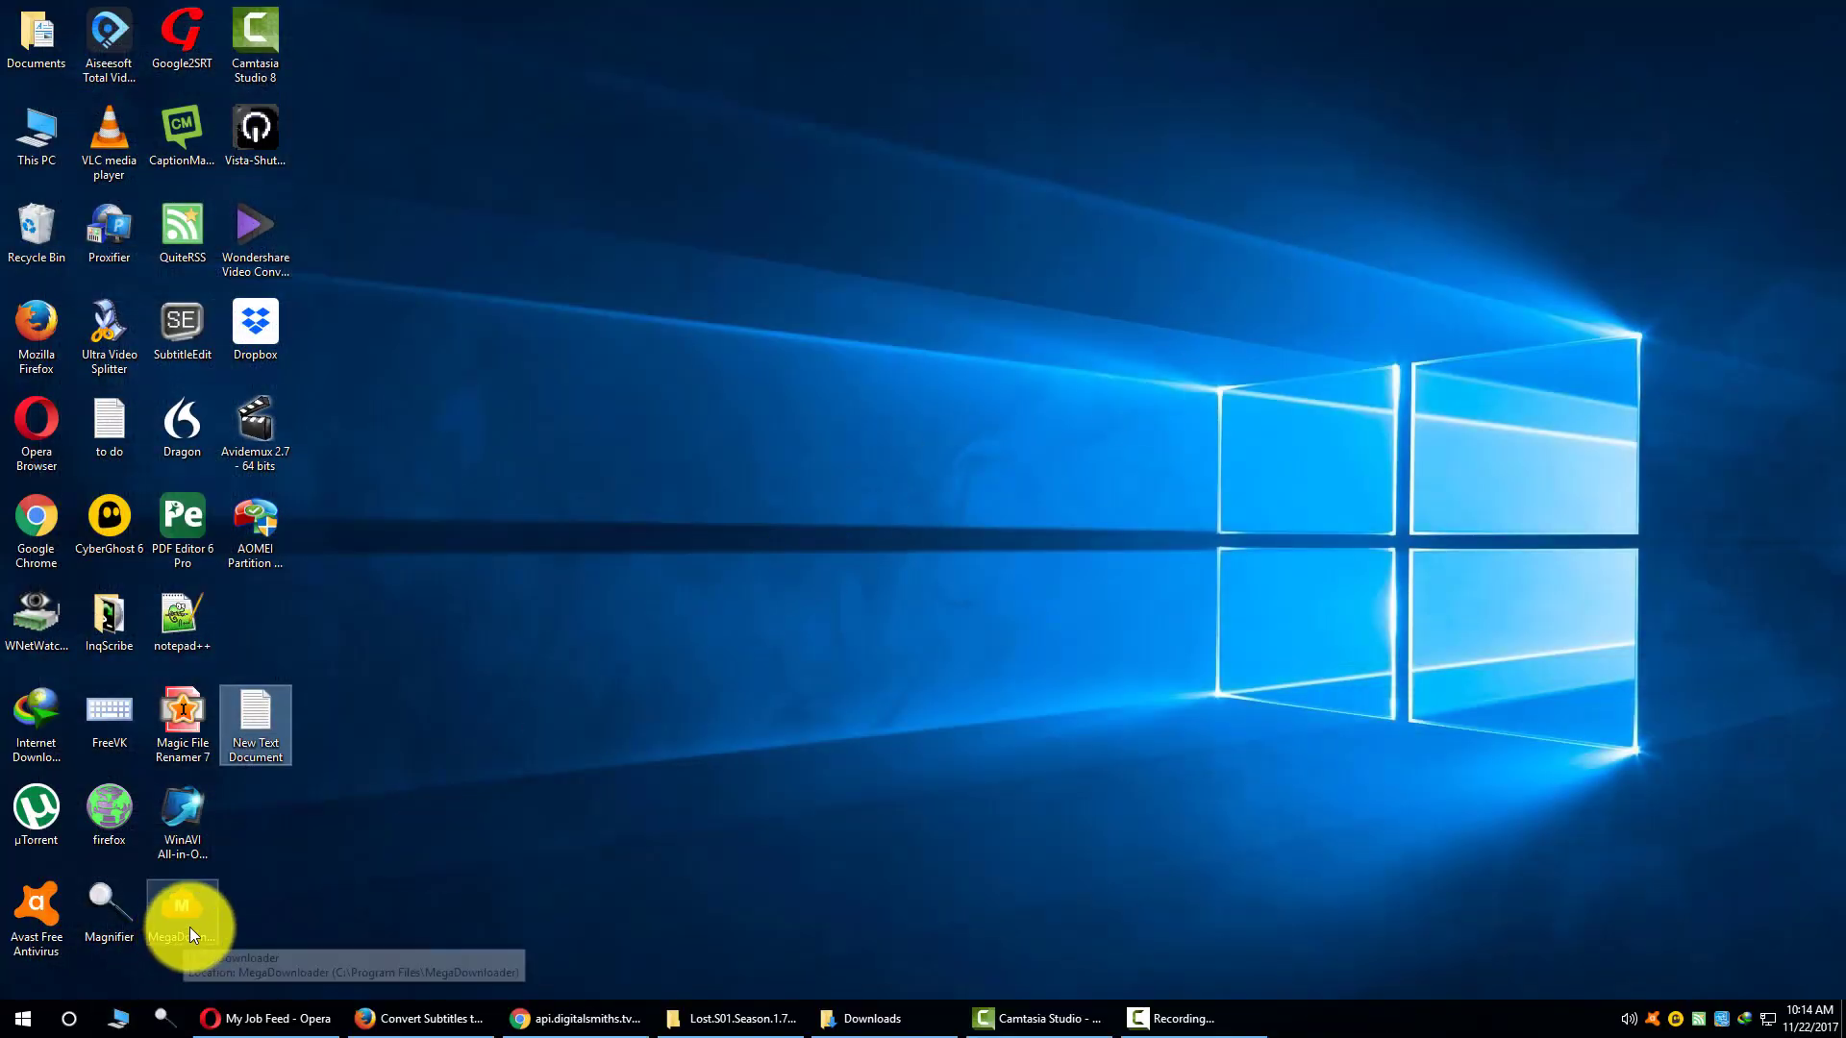
Step: Load New Text Document.srt into Notepad and scroll through its numbered, timed cues
{"action": "double_click", "coordinate": [266, 740]}
{"action": "left_click_drag", "start_coordinate": [257, 657], "coordinate": [1167, 647]}
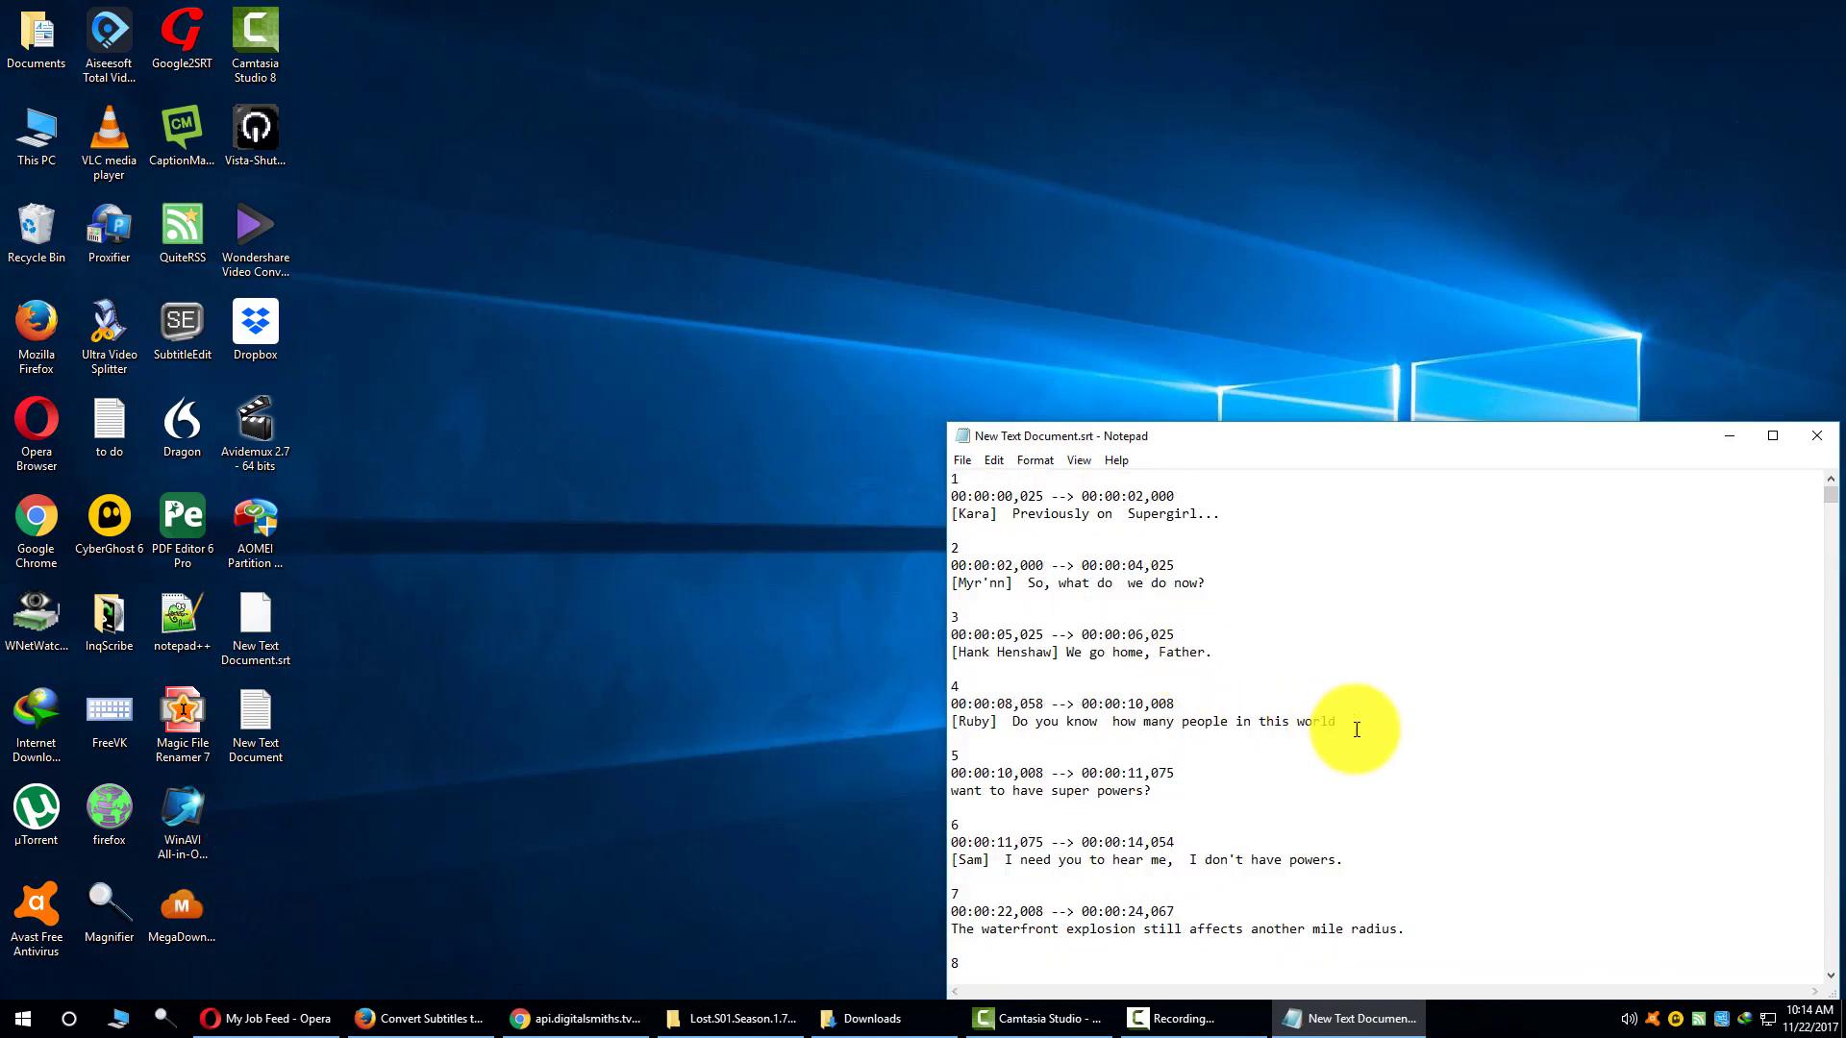
{"action": "scroll", "coordinate": [1387, 723], "scroll_direction": "down", "scroll_amount": 5}
{"action": "scroll", "coordinate": [1387, 723], "scroll_direction": "up", "scroll_amount": 5}
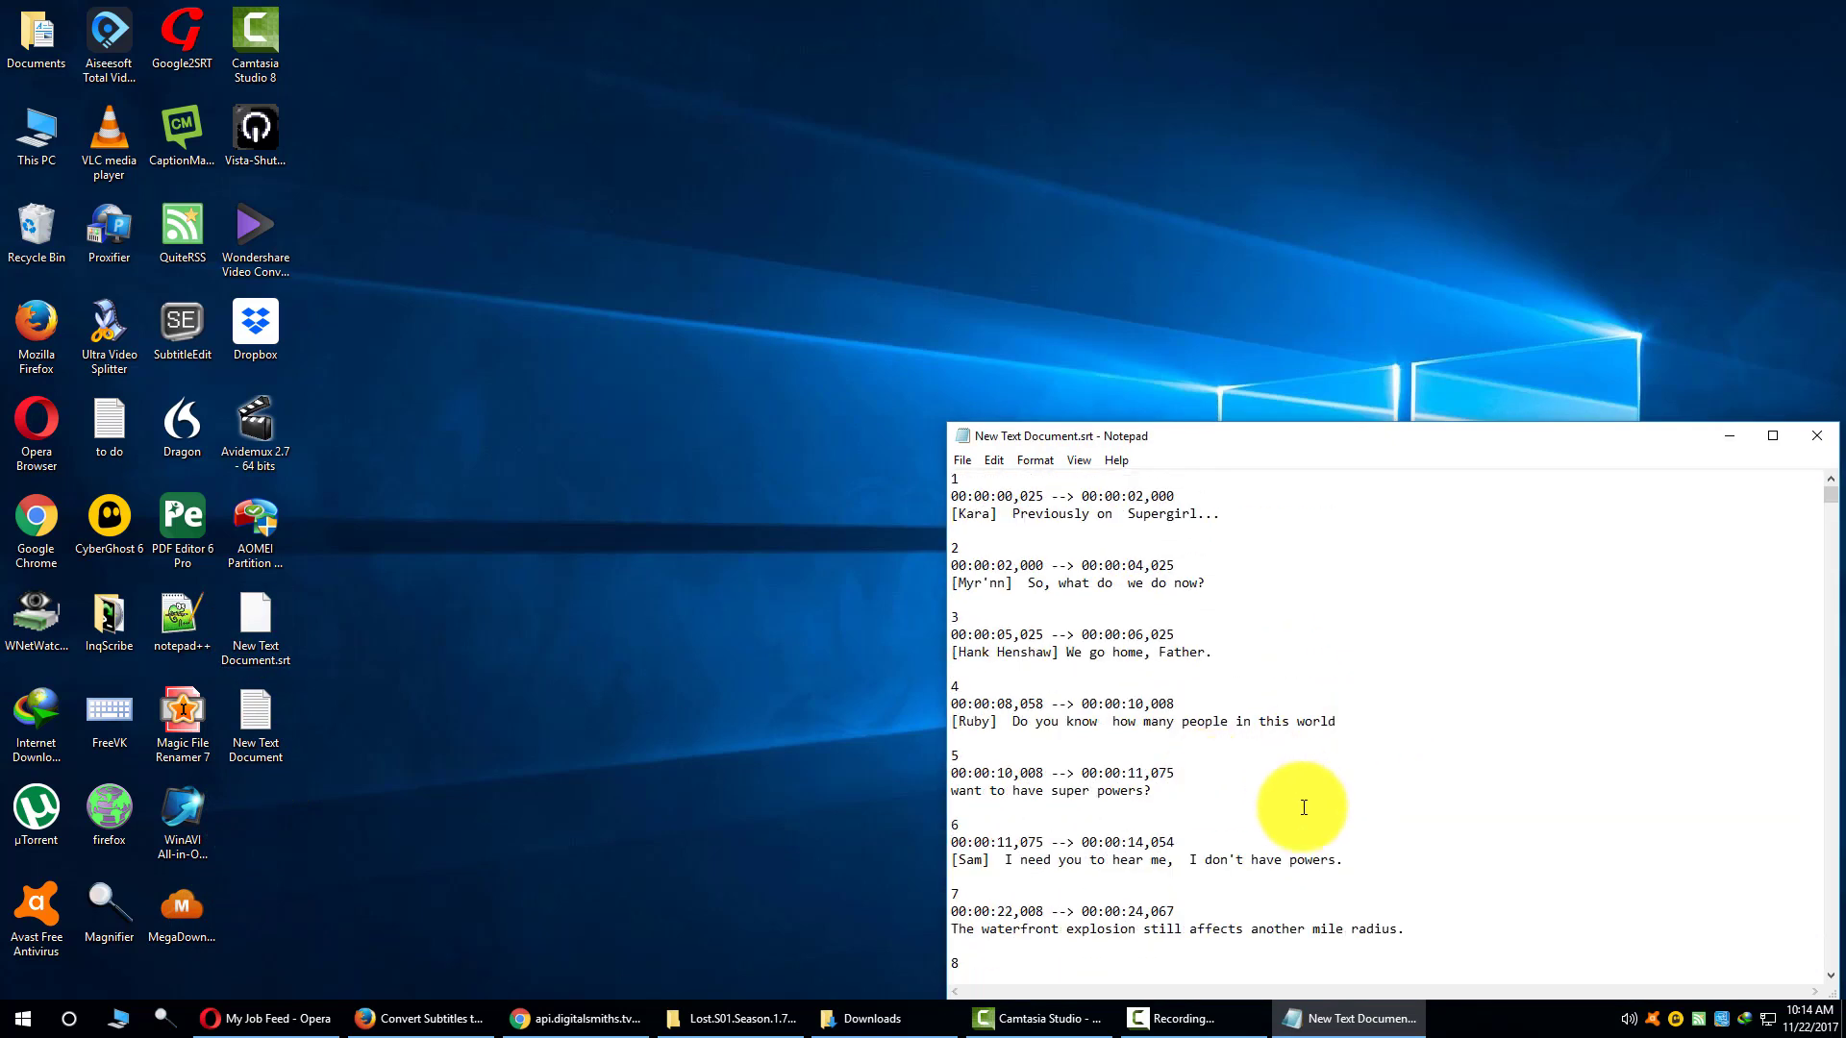
{"action": "scroll", "coordinate": [1202, 798], "scroll_direction": "down", "scroll_amount": 4}
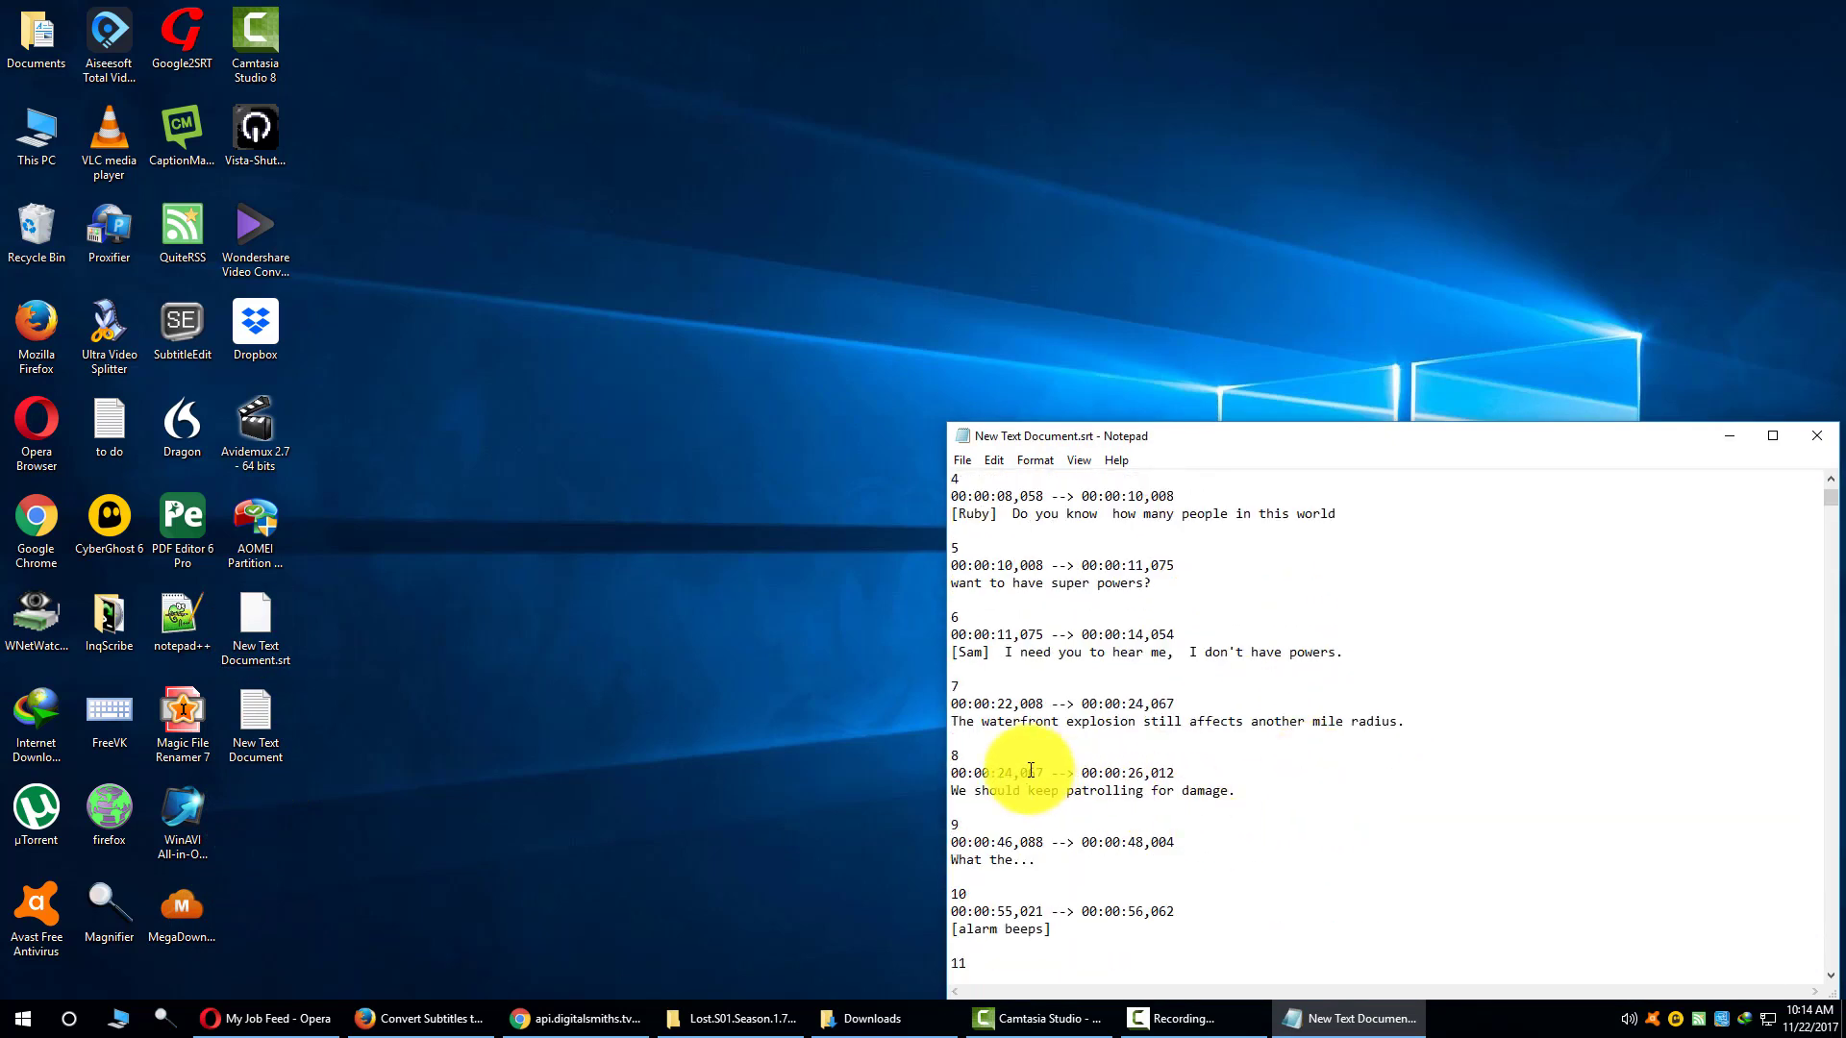
Step: Apply Tools > Split long lines to New Text Document.srt in Subtitle Edit, then close it
{"action": "left_click", "coordinate": [1832, 440]}
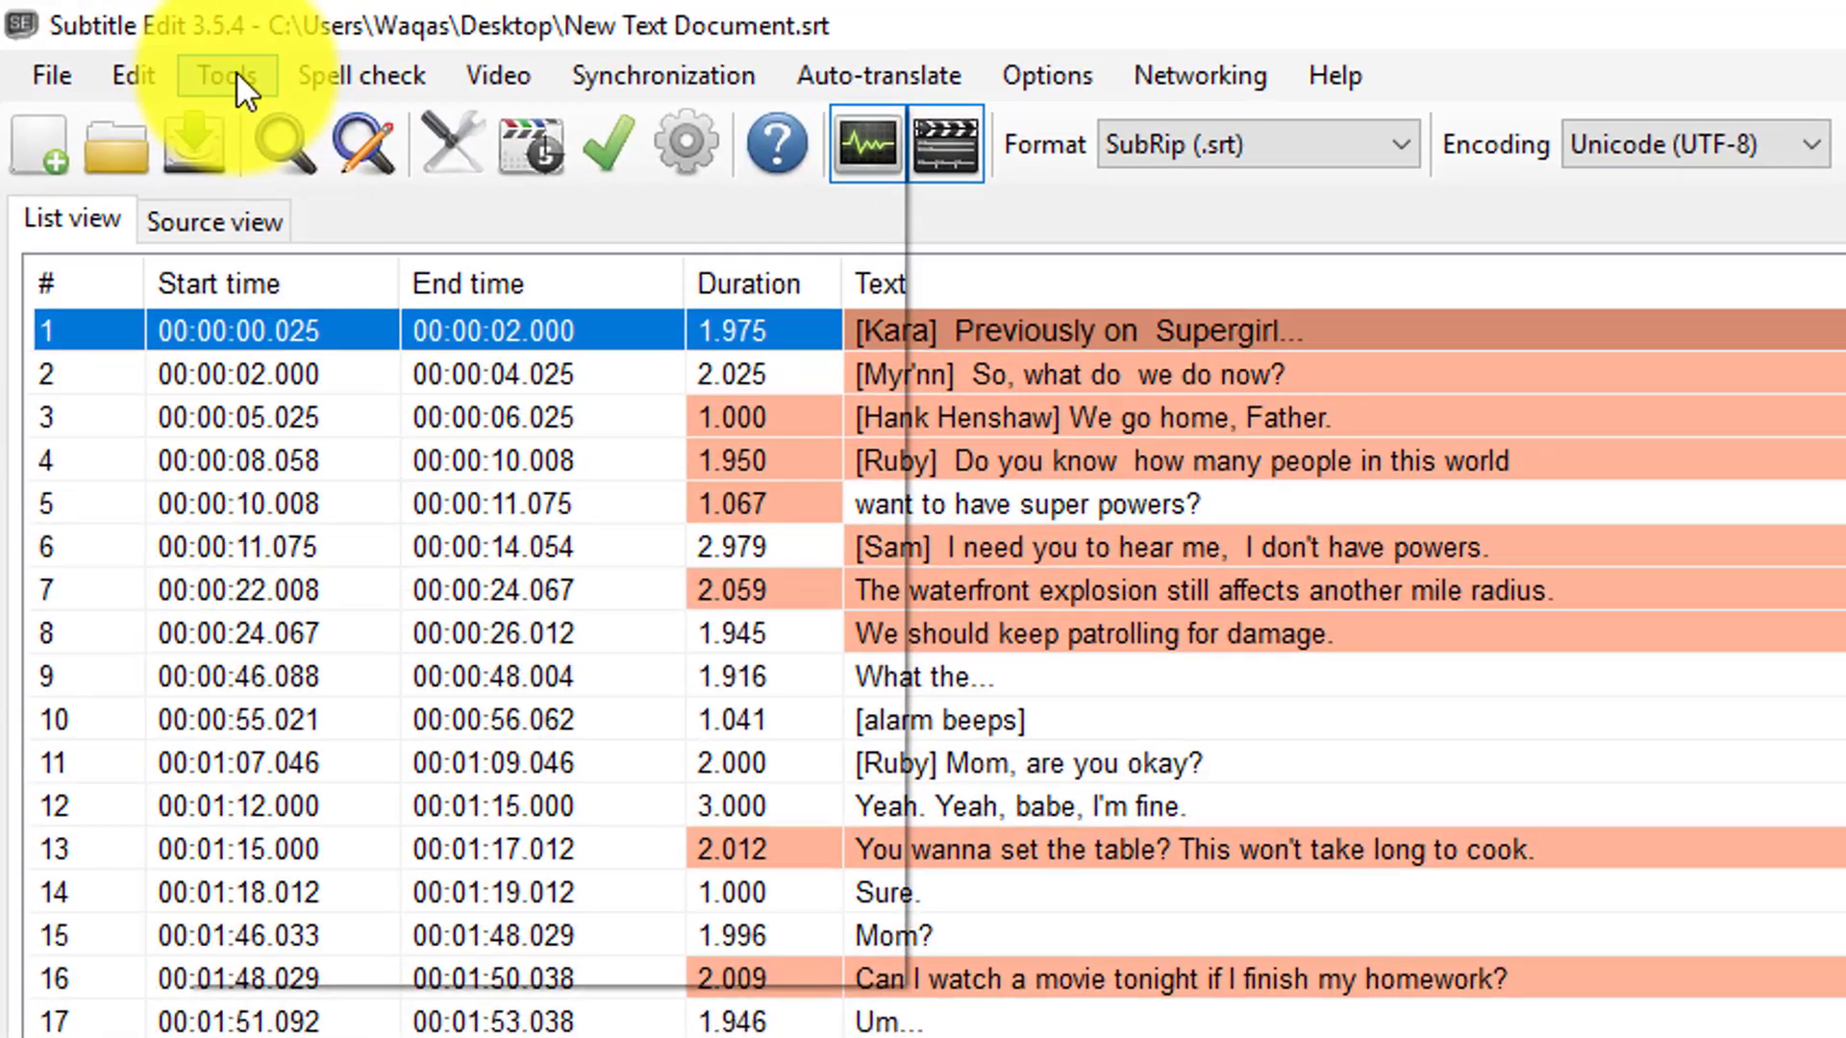
{"action": "left_click", "coordinate": [142, 44]}
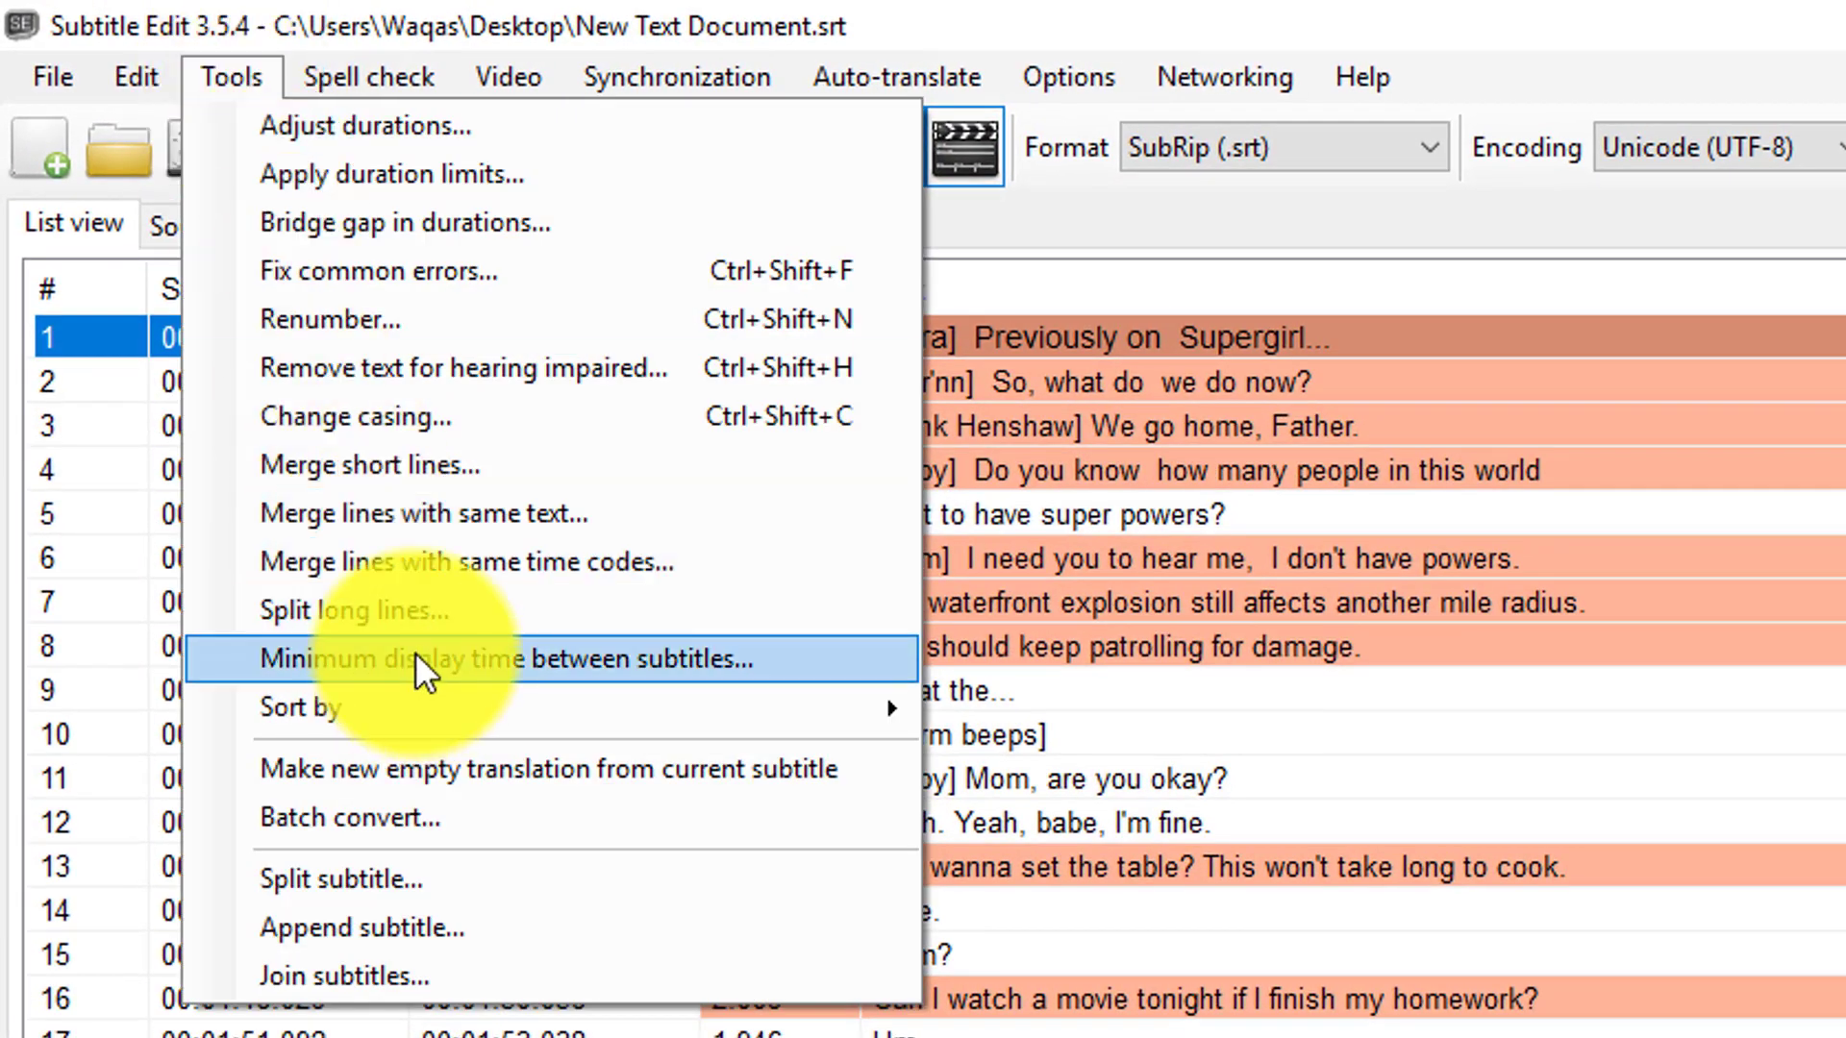
{"action": "left_click", "coordinate": [417, 607]}
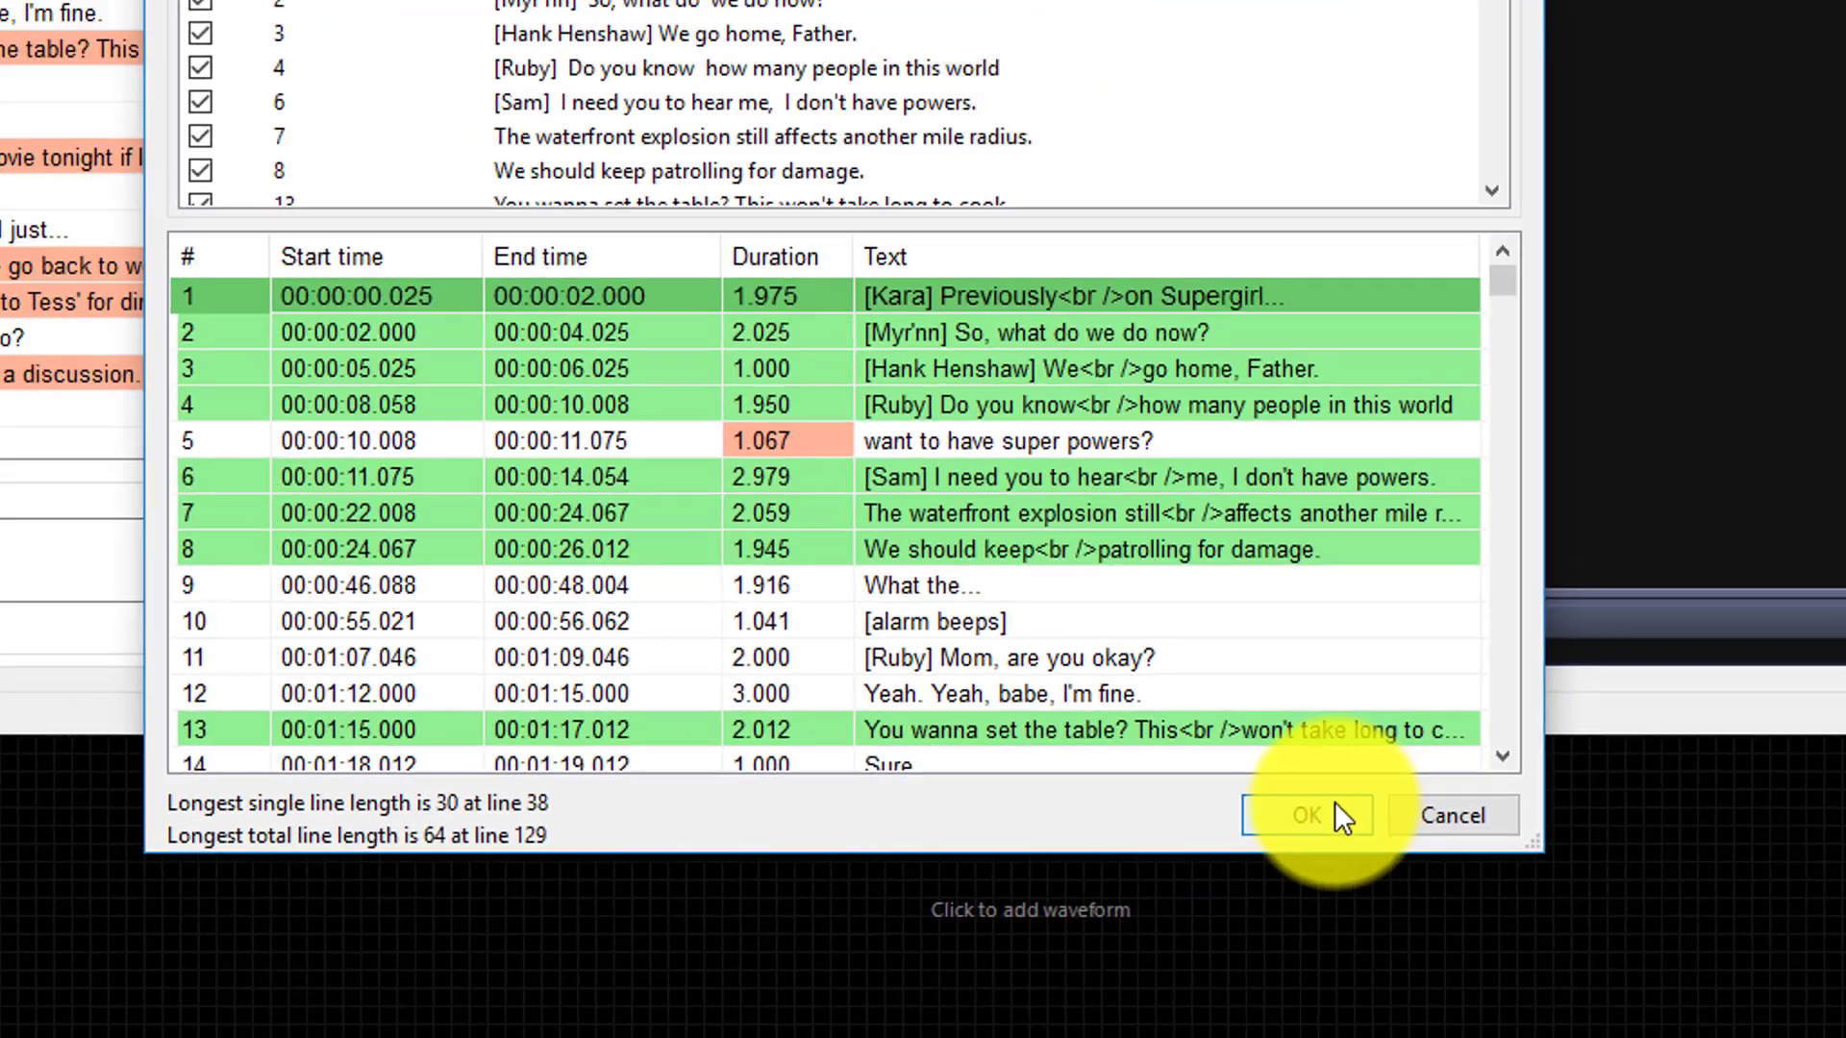
{"action": "left_click", "coordinate": [1336, 804]}
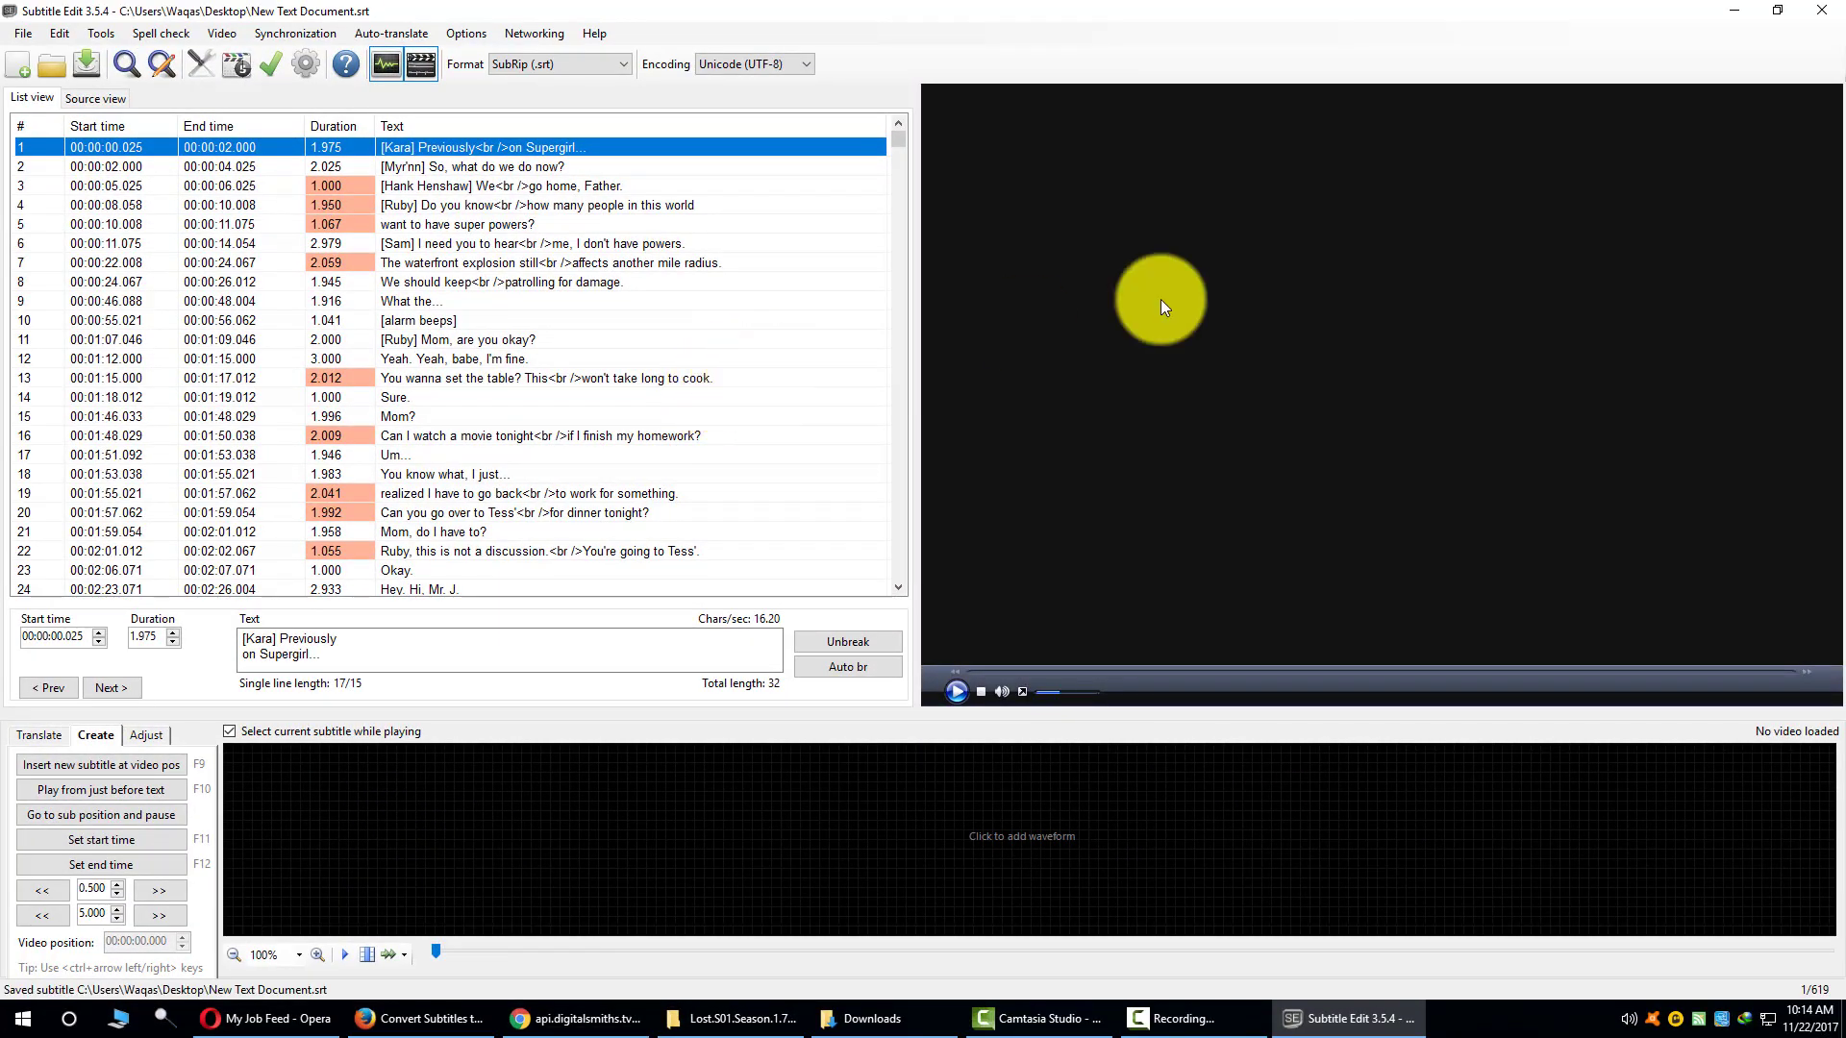
{"action": "left_click", "coordinate": [1813, 9]}
Step: Reopen New Text Document.srt in Notepad to check the two-line cues, then close it
{"action": "double_click", "coordinate": [279, 735]}
{"action": "left_click_drag", "start_coordinate": [263, 619], "coordinate": [966, 678]}
{"action": "scroll", "coordinate": [1381, 708], "scroll_direction": "down", "scroll_amount": 7}
{"action": "scroll", "coordinate": [1289, 721], "scroll_direction": "up", "scroll_amount": 7}
{"action": "left_click", "coordinate": [1816, 435]}
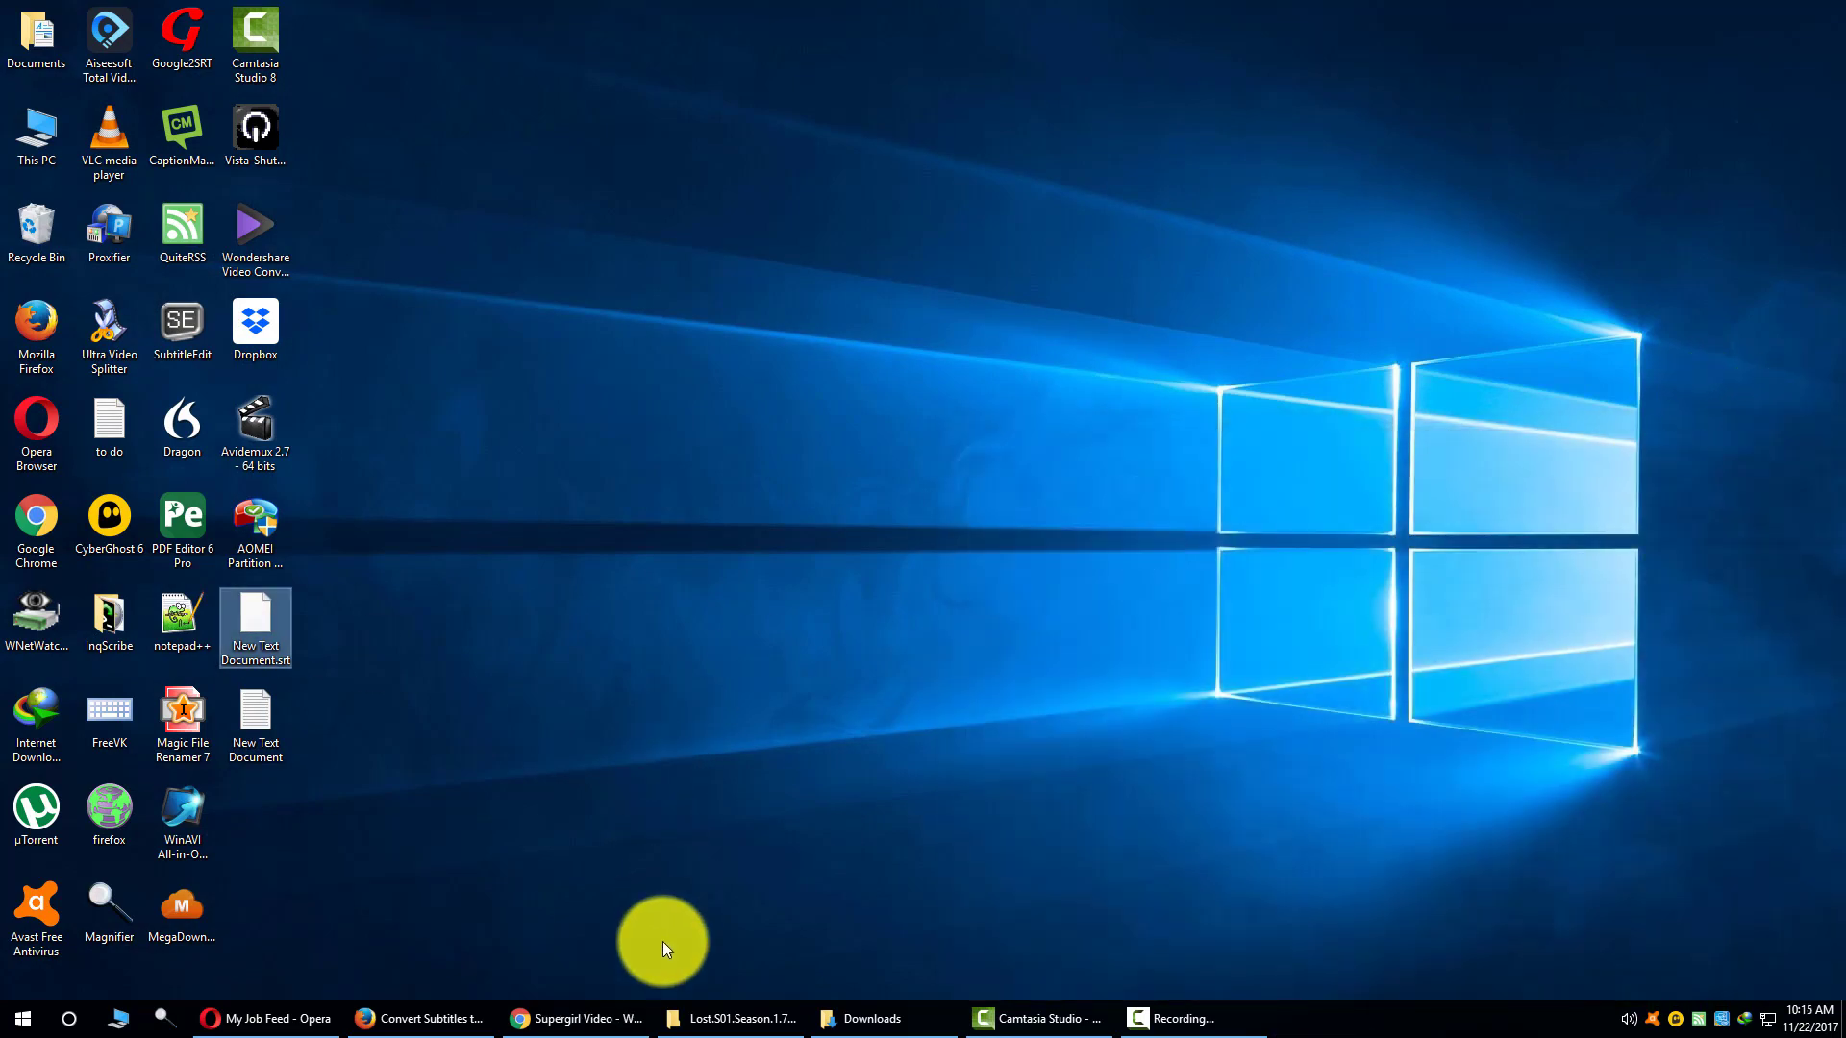
Step: Filter the Supergirl page's network requests by 'subt', 'capt', 'cc', then 'timed text'
{"action": "left_click", "coordinate": [591, 1018]}
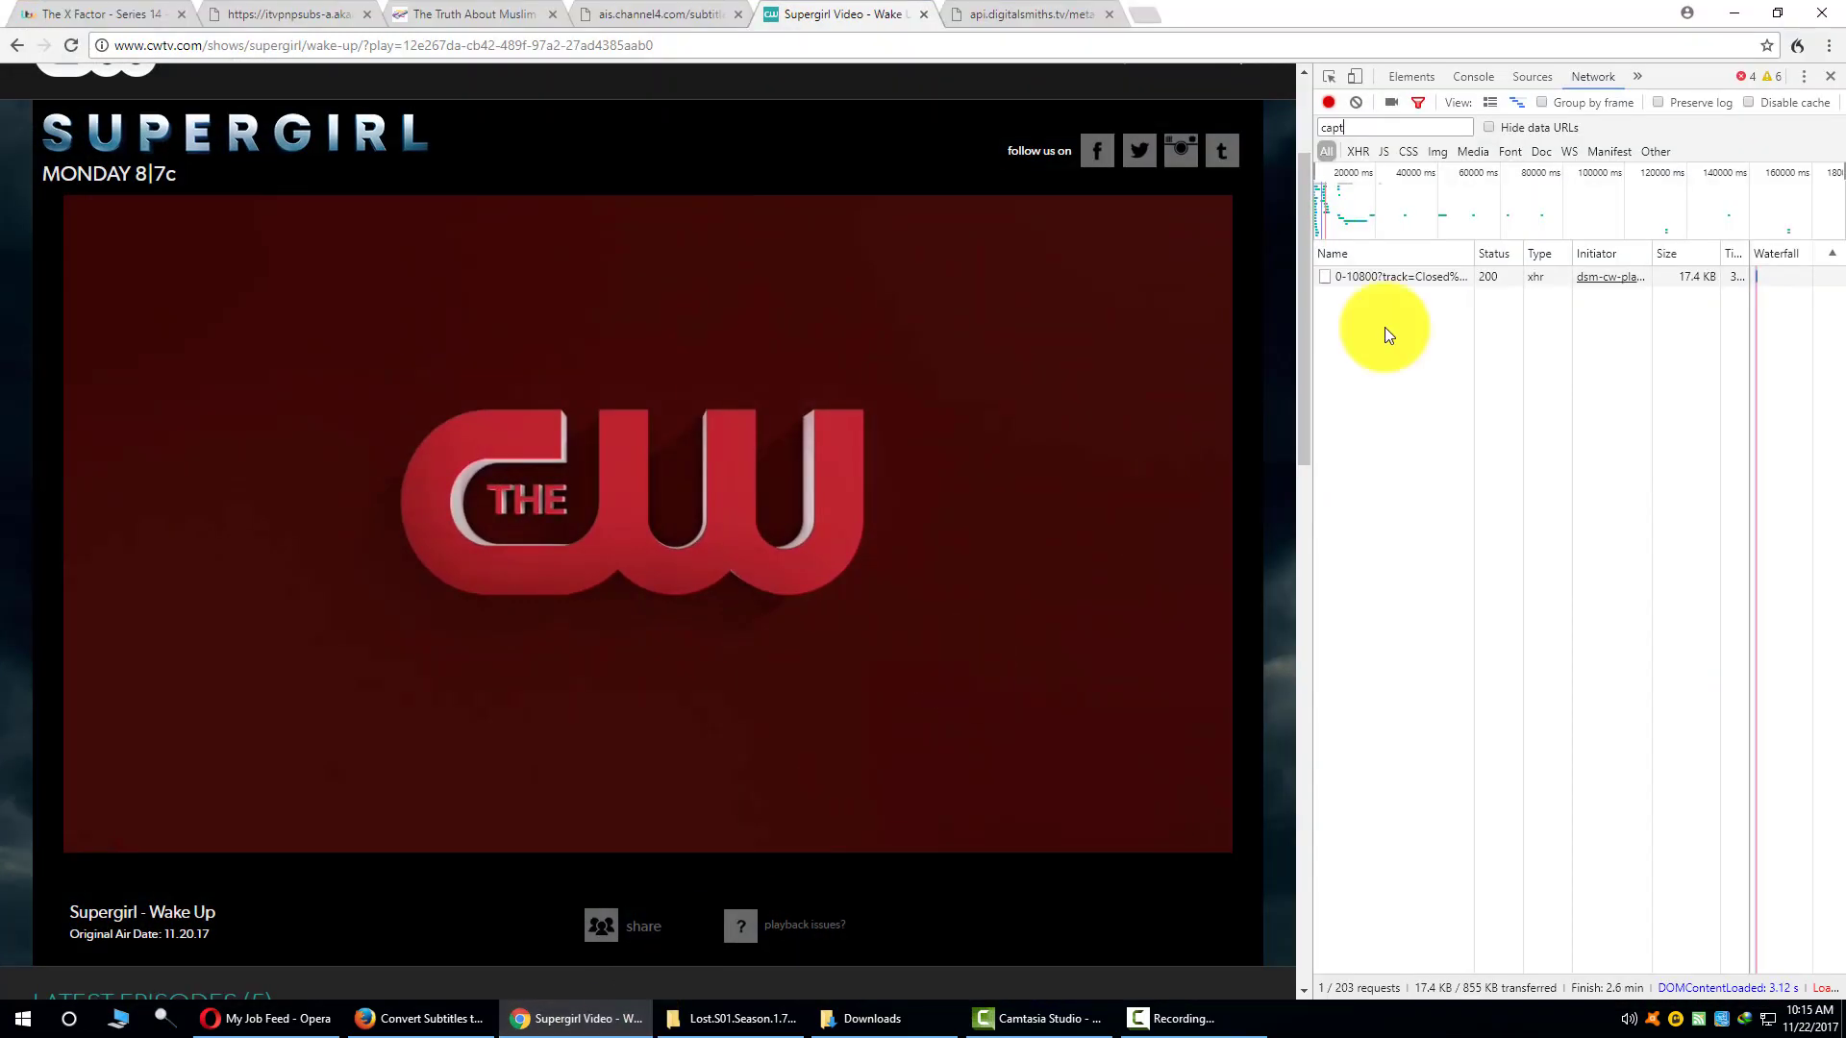
{"action": "double_click", "coordinate": [1362, 128]}
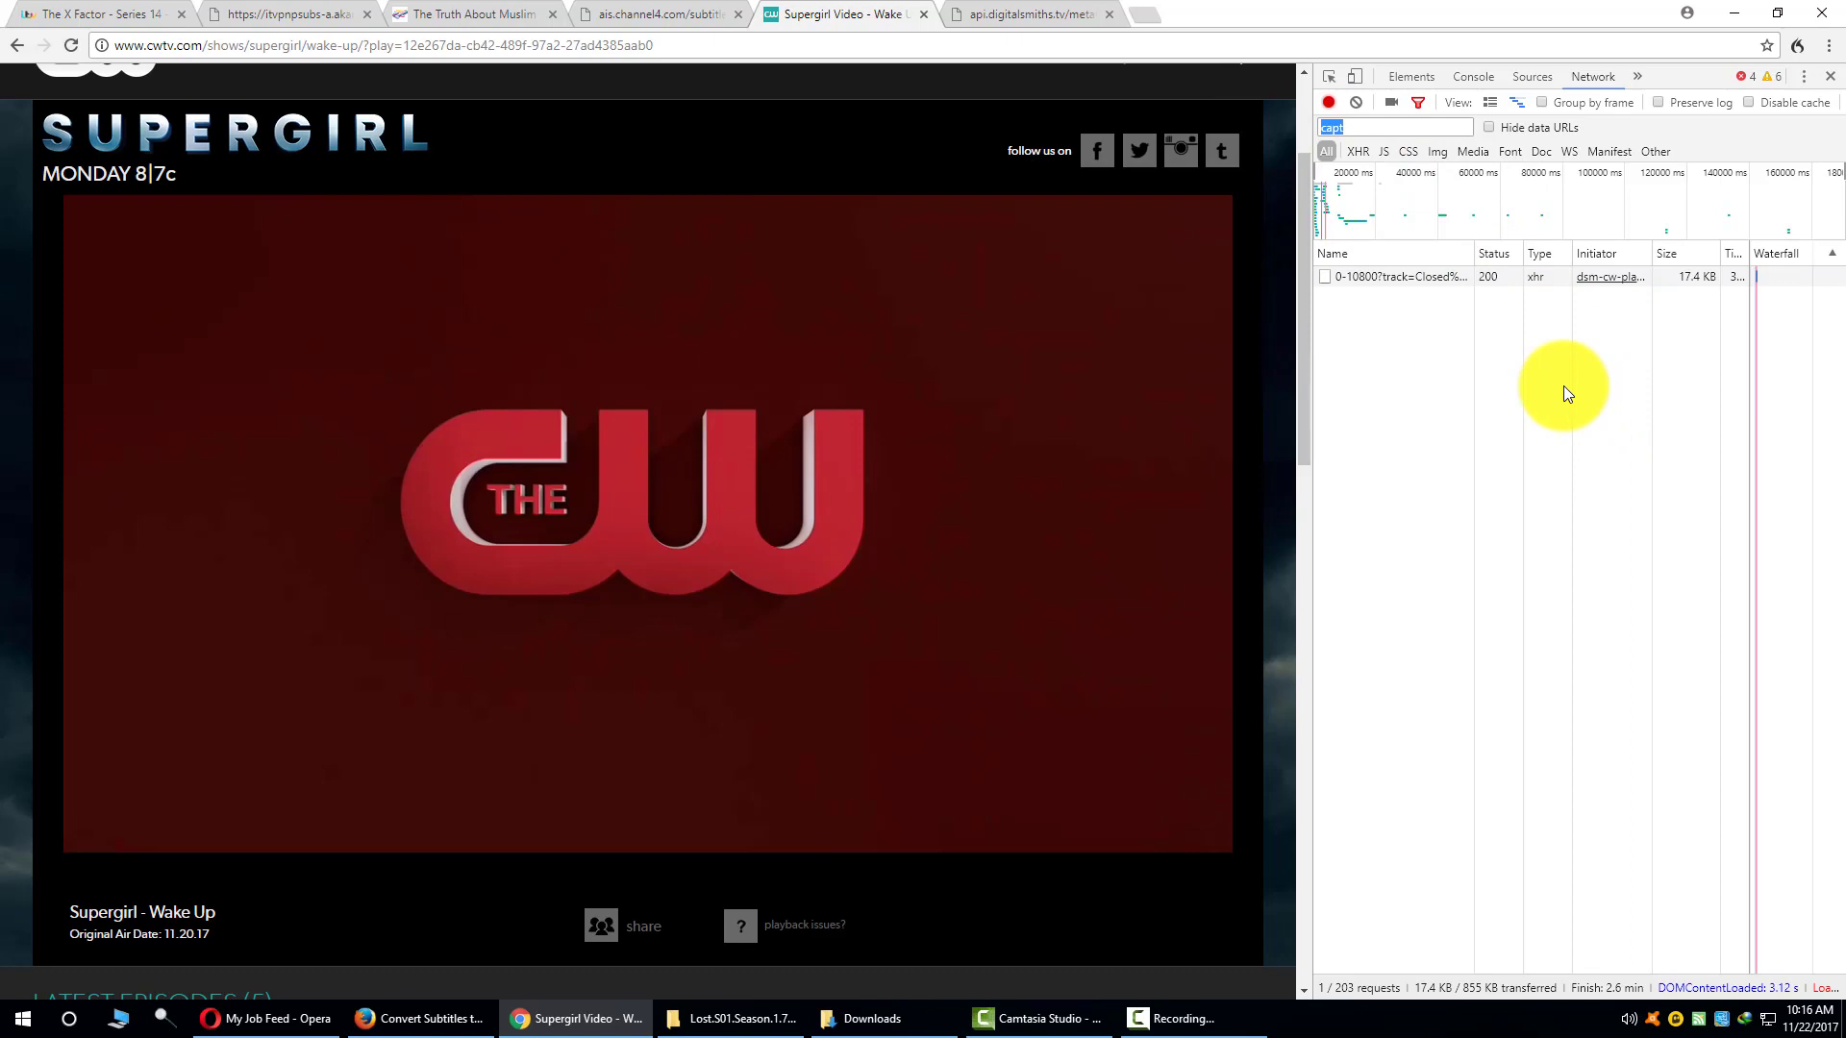
{"action": "type", "text": "subt"}
{"action": "key", "text": "BackSpace"}
{"action": "key", "text": "BackSpace"}
{"action": "key", "text": "BackSpace"}
{"action": "key", "text": "BackSpace"}
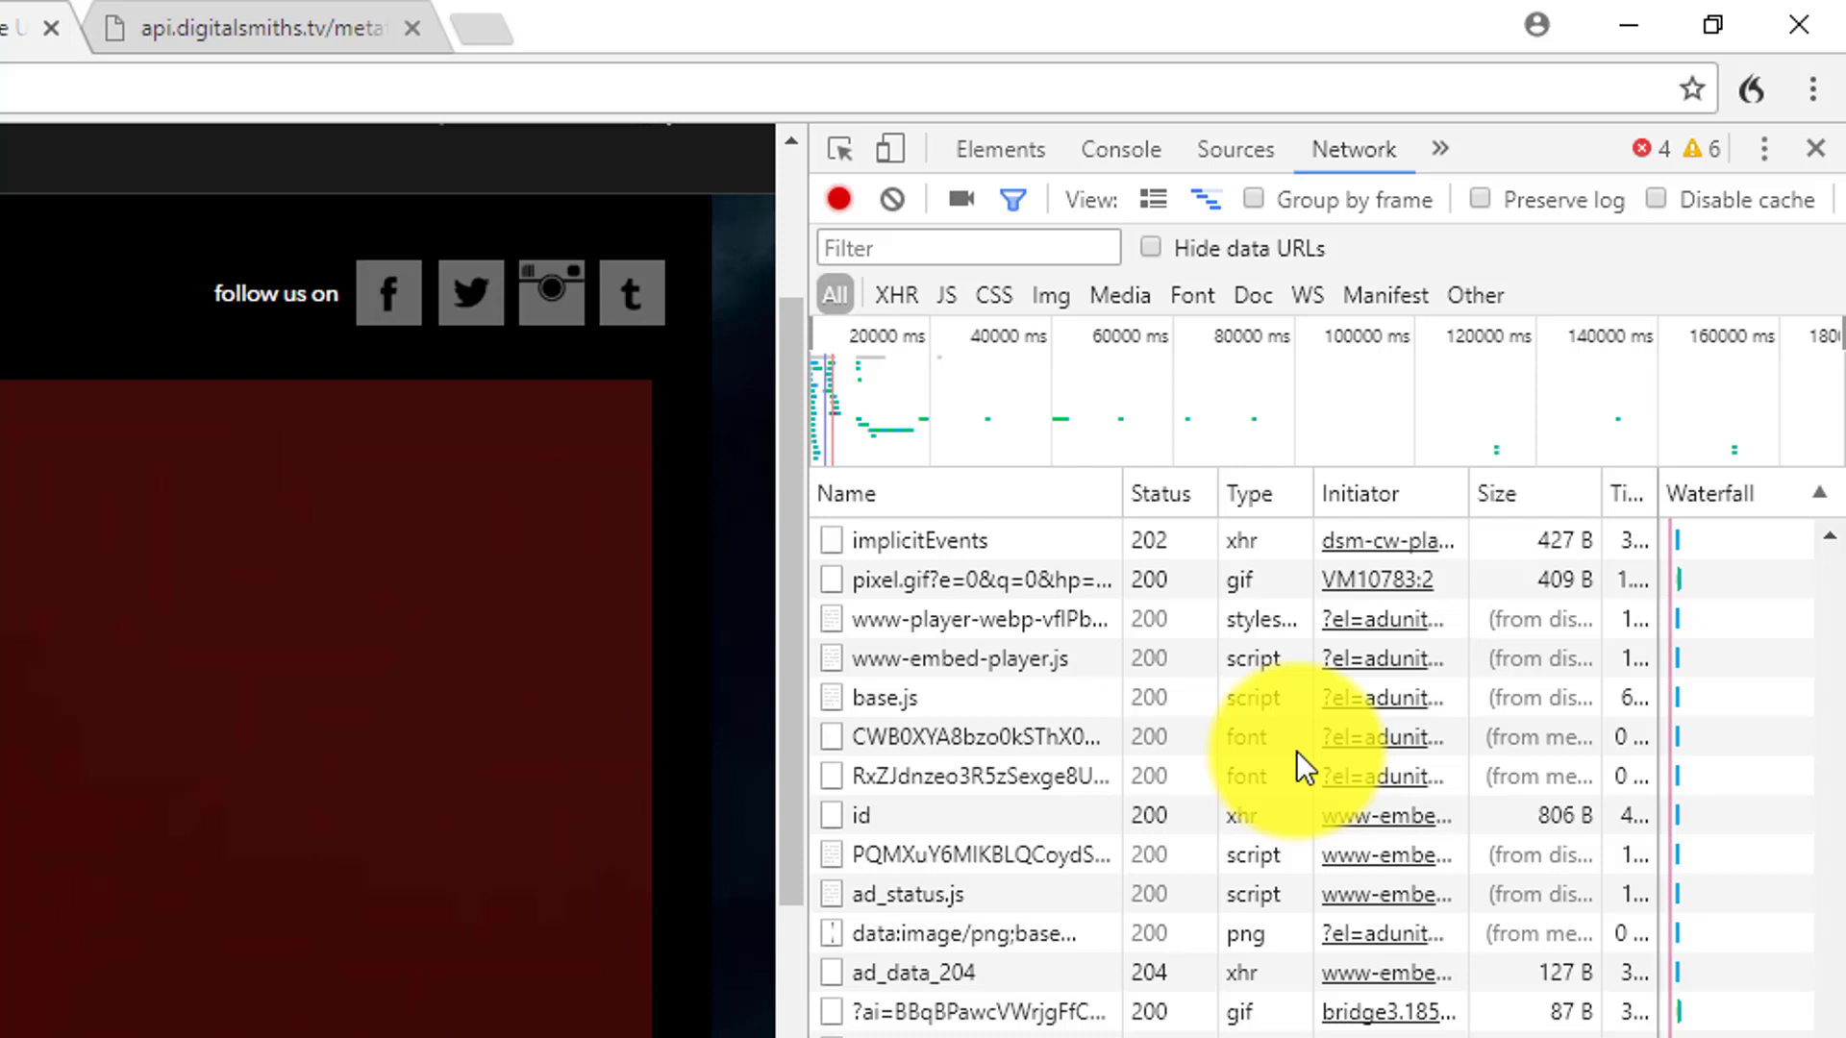
{"action": "type", "text": "cap"}
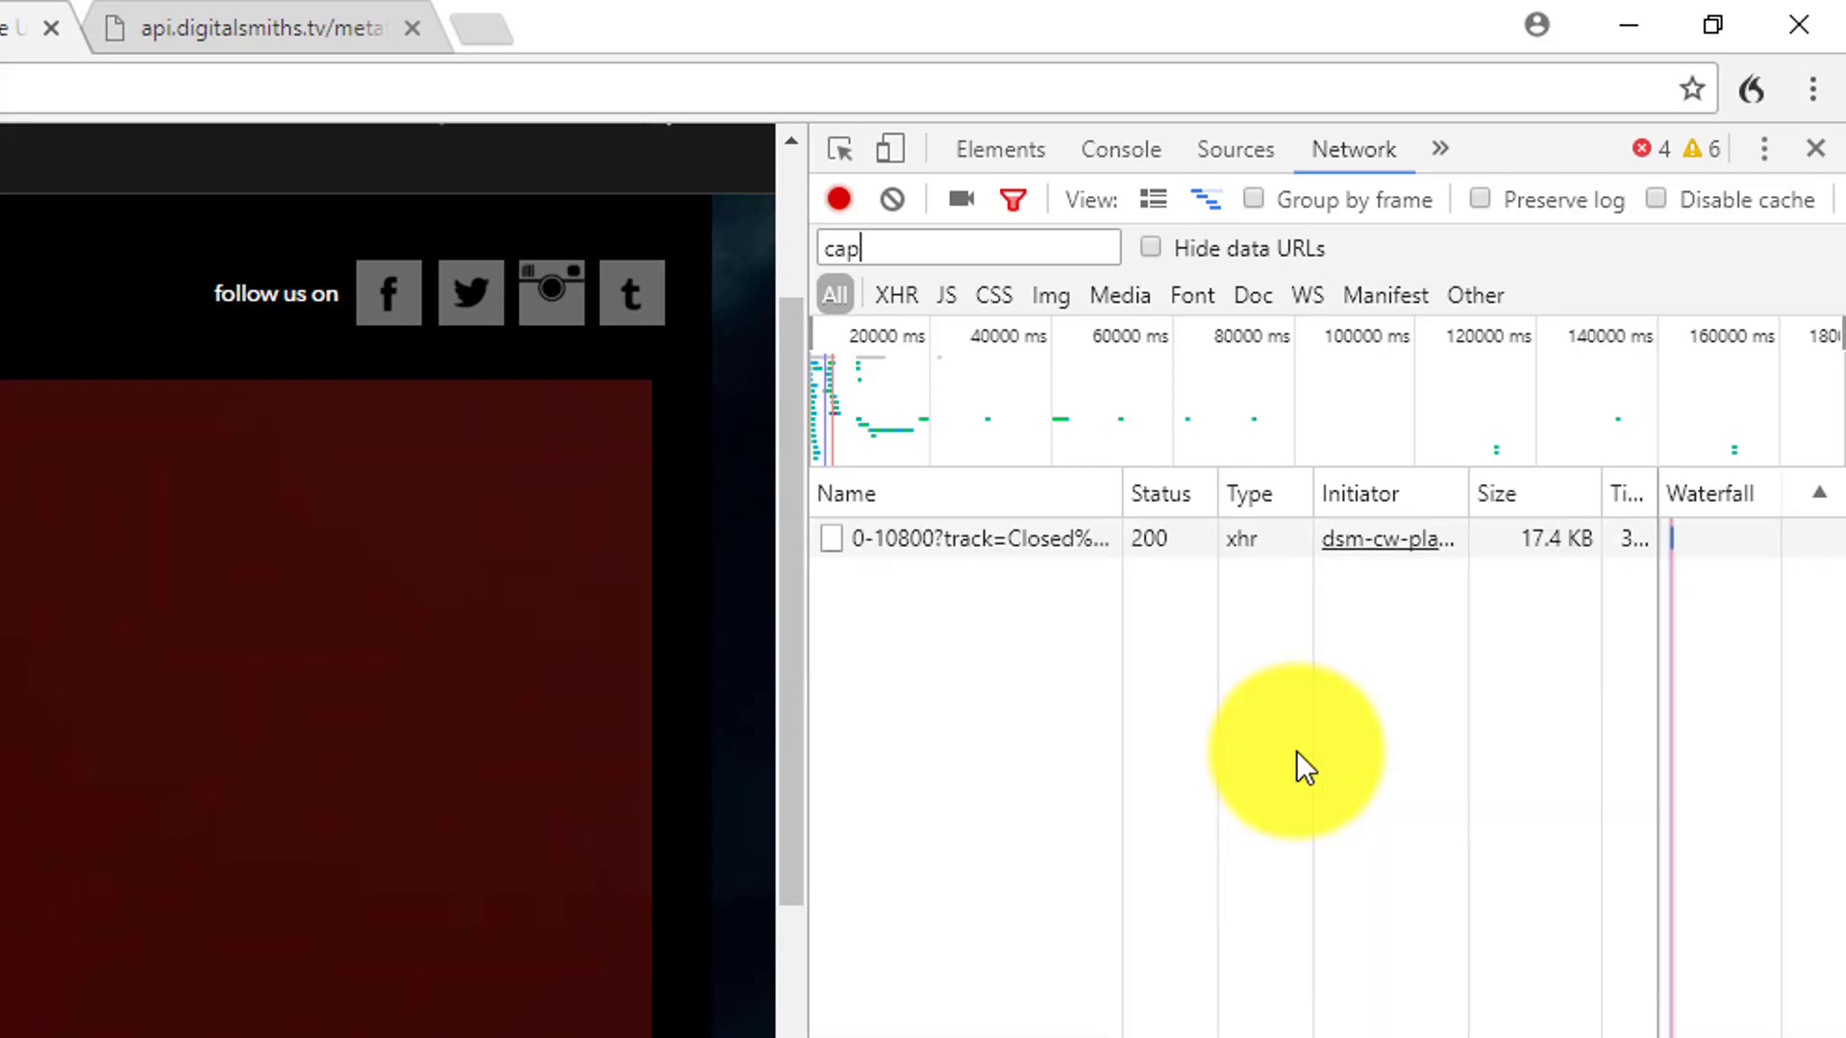
{"action": "type", "text": "t"}
{"action": "key", "text": "BackSpace"}
{"action": "key", "text": "BackSpace"}
{"action": "key", "text": "BackSpace"}
{"action": "key", "text": "BackSpace"}
{"action": "type", "text": "cc"}
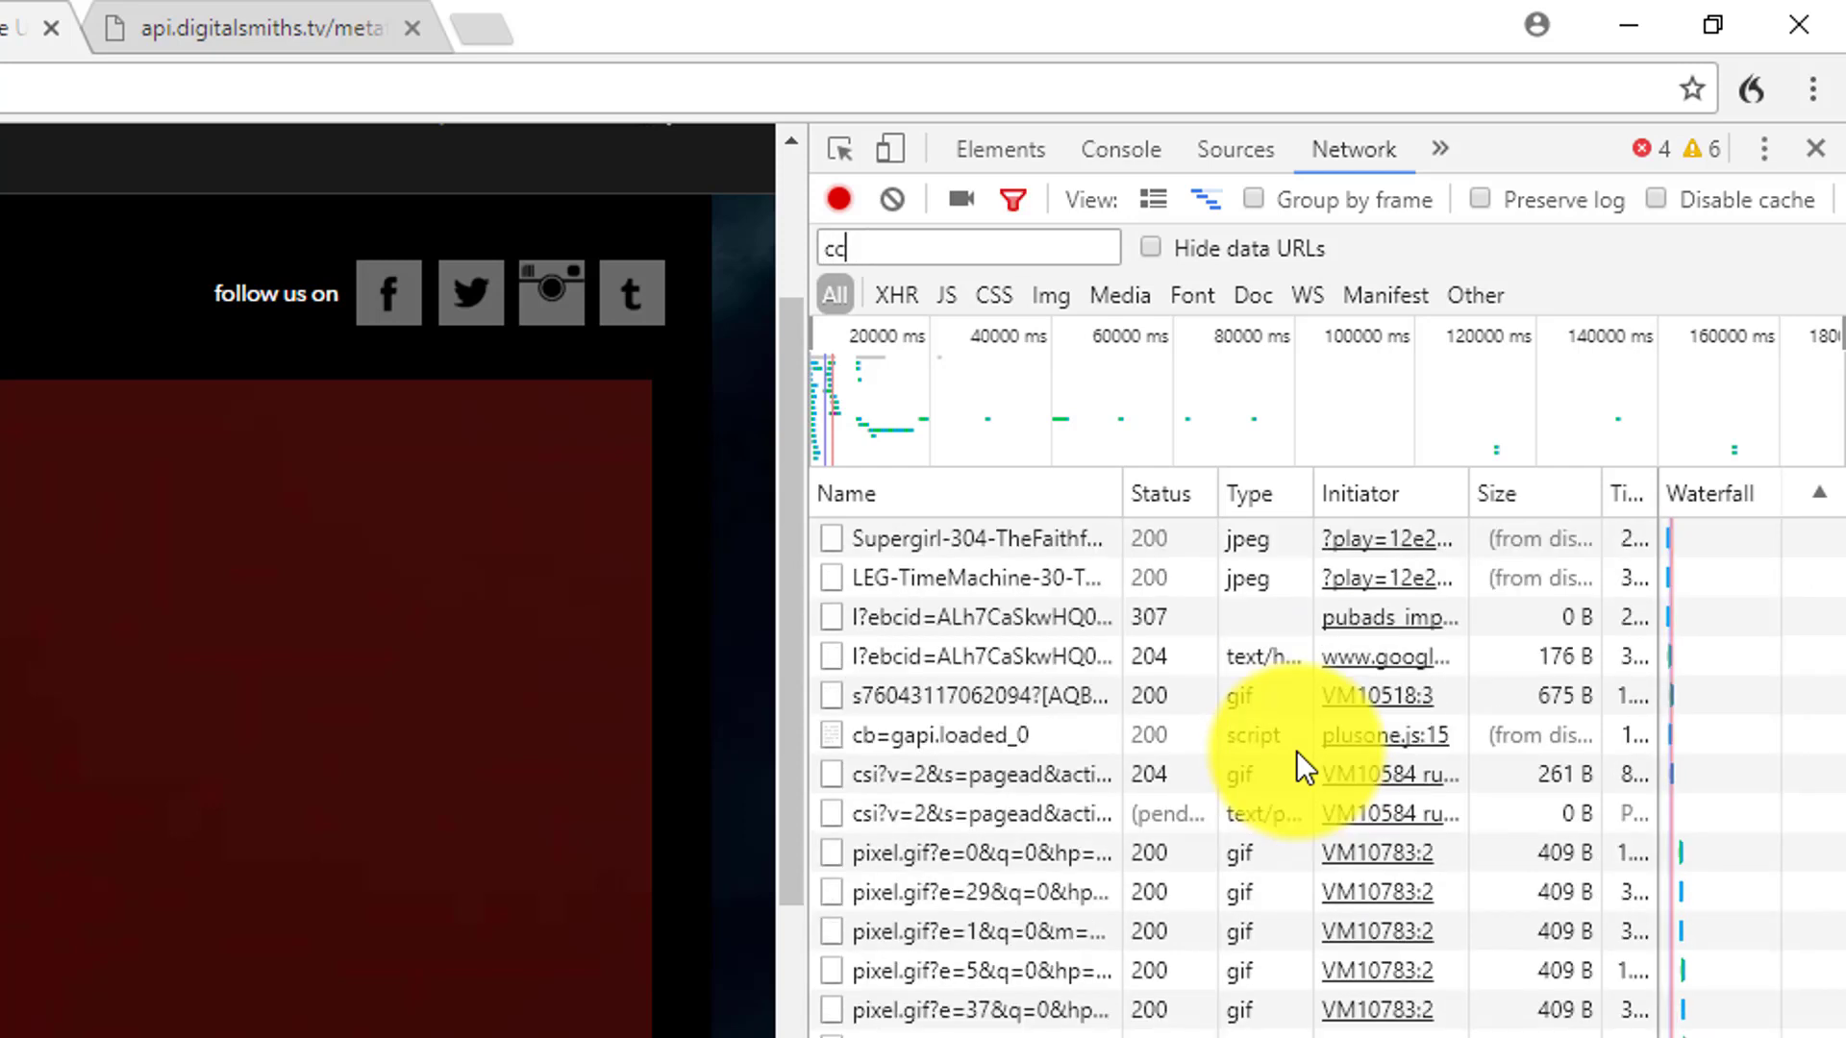
{"action": "key", "text": "BackSpace"}
{"action": "key", "text": "BackSpace"}
{"action": "type", "text": "timed"}
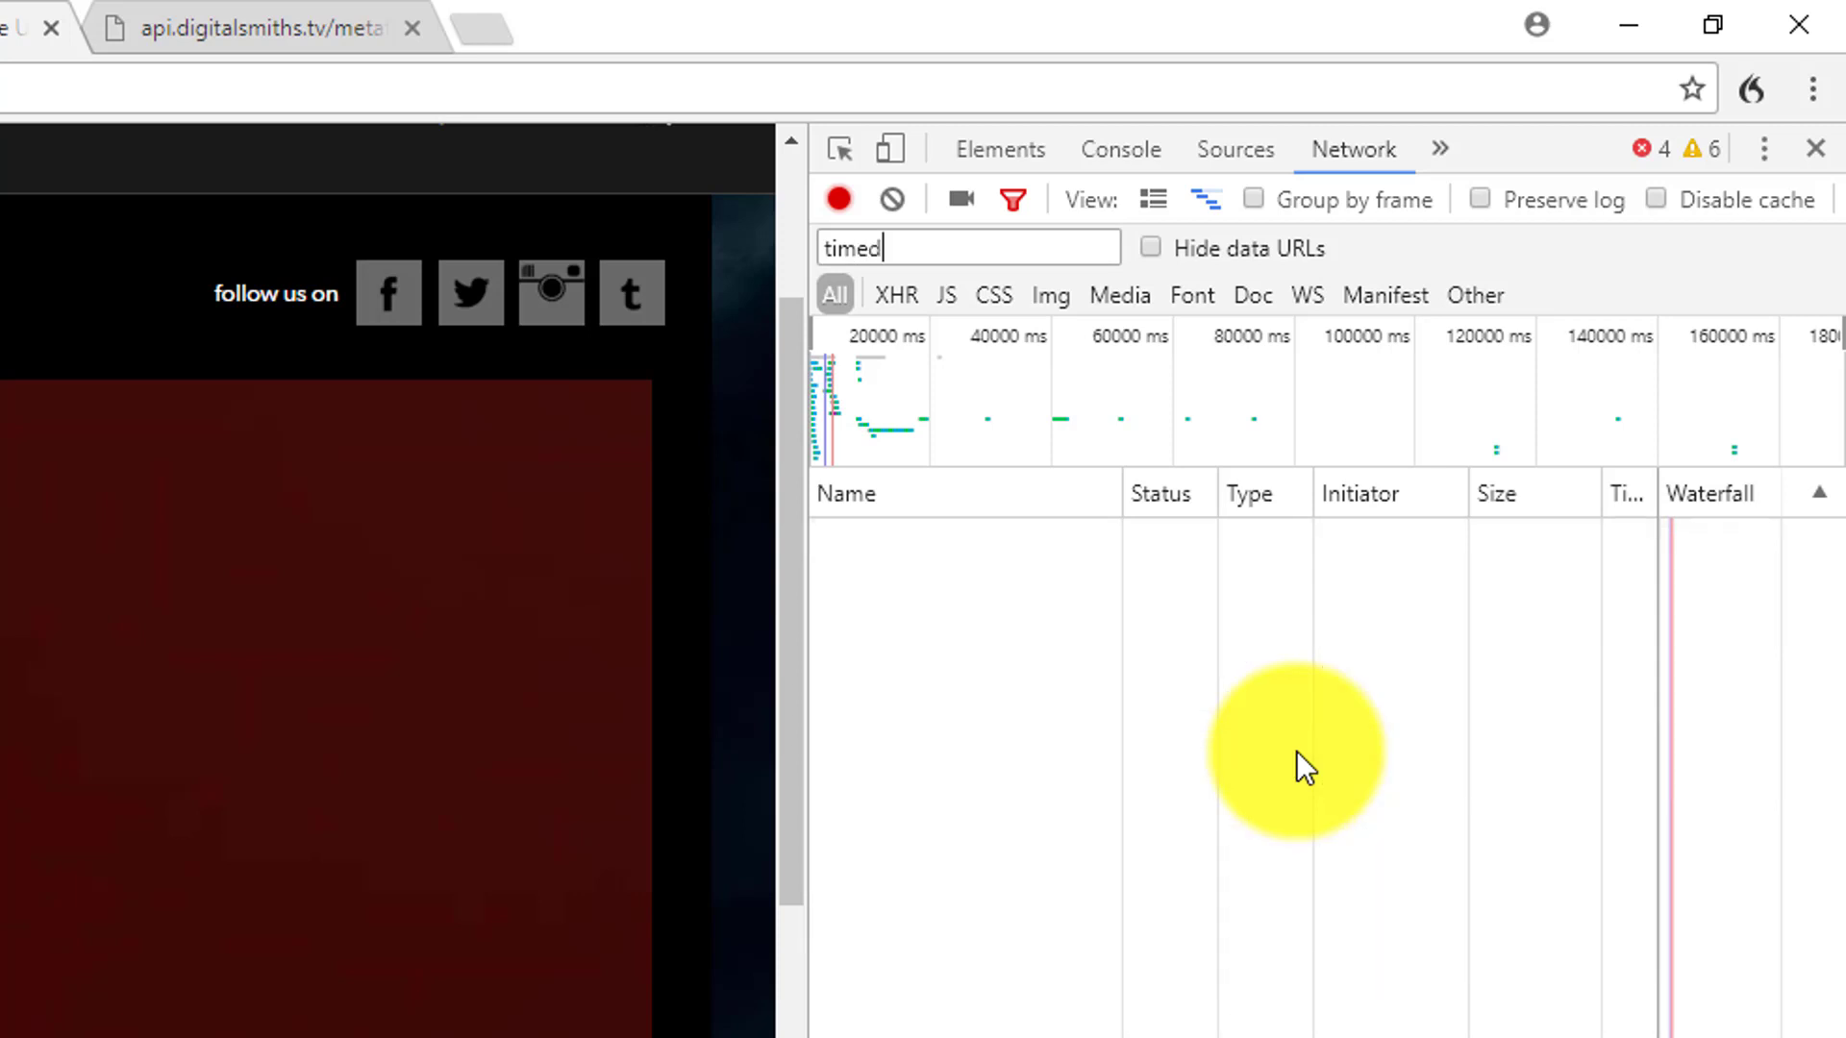
{"action": "type", "text": " text"}
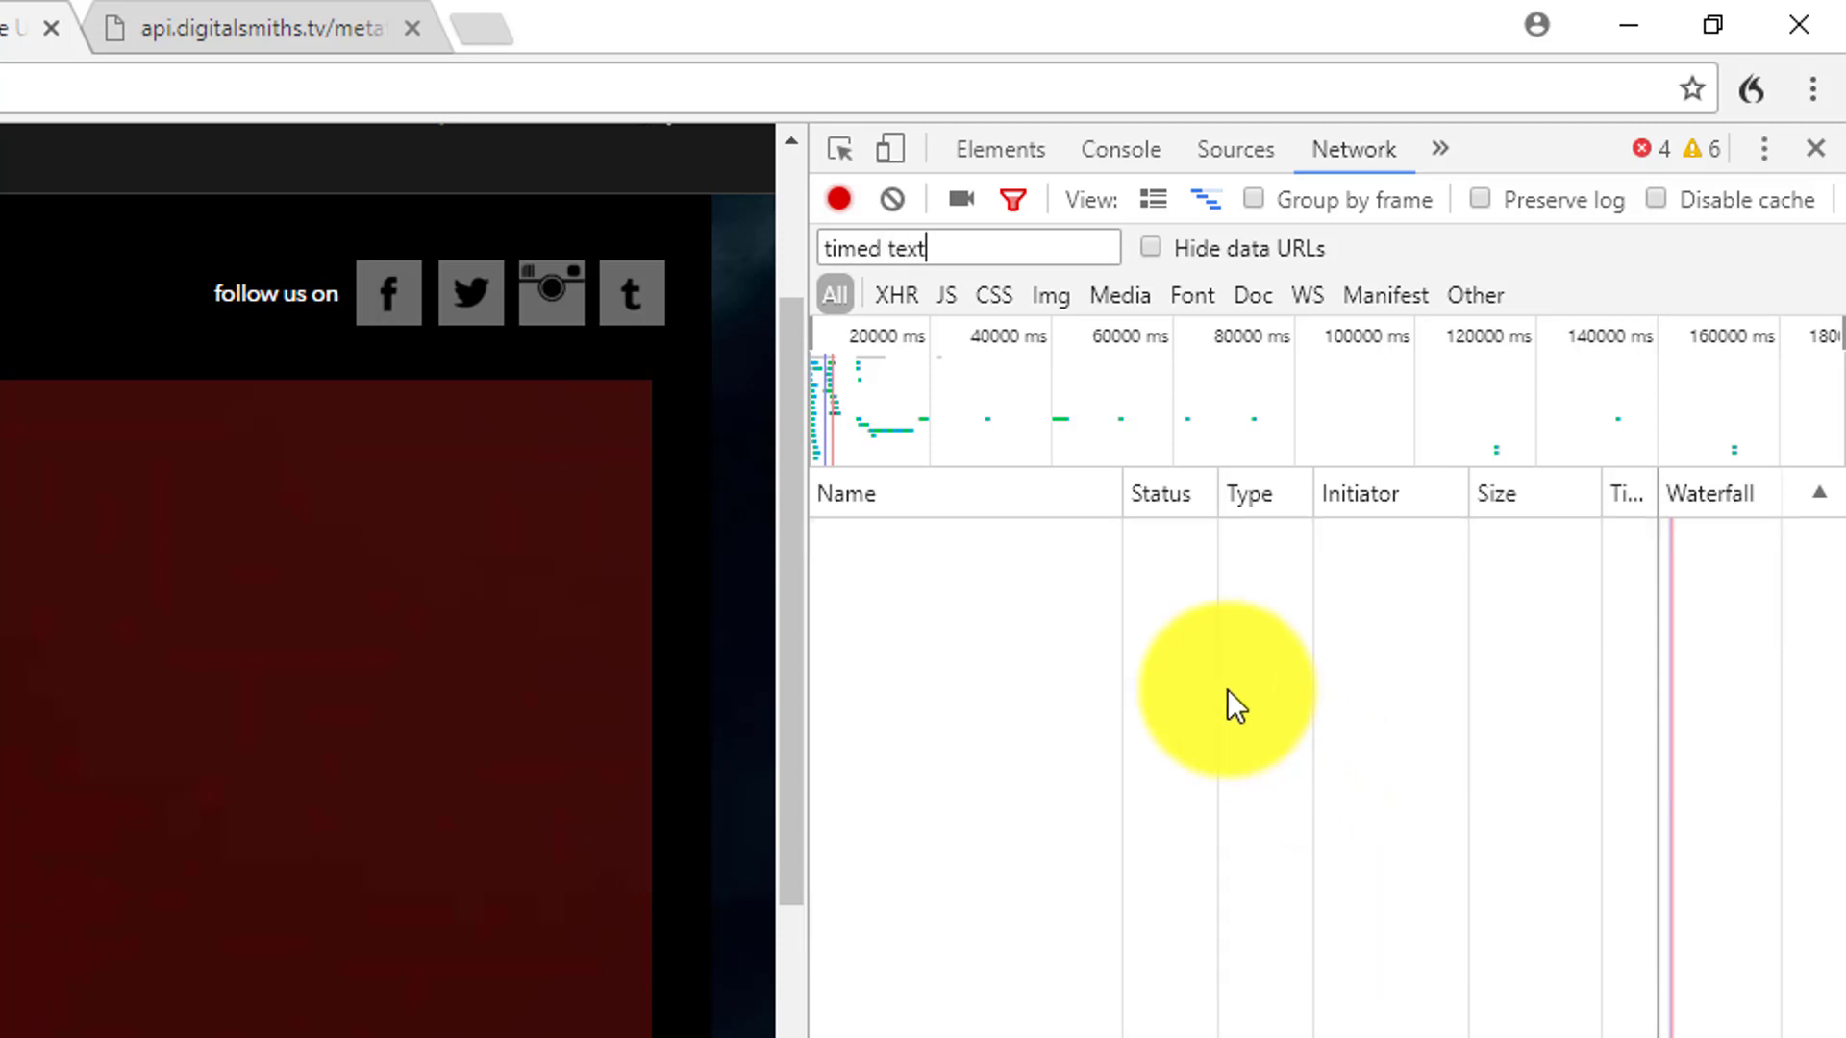